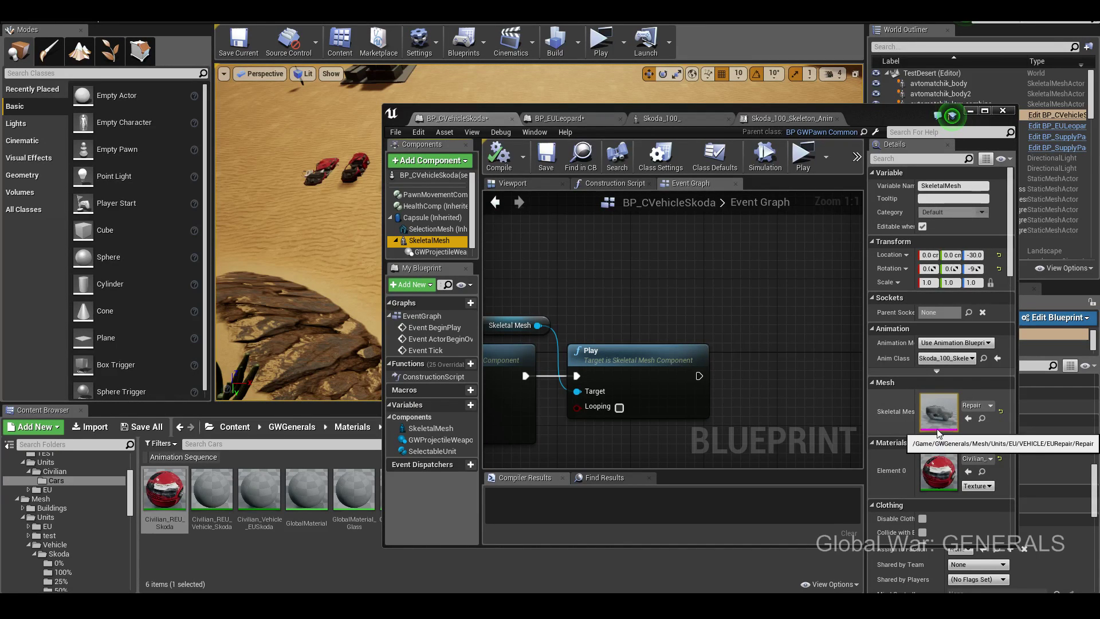
# - Rearrange the blueprint window and select one of the Skoda cars in the desert level
pyautogui.click(257, 554)
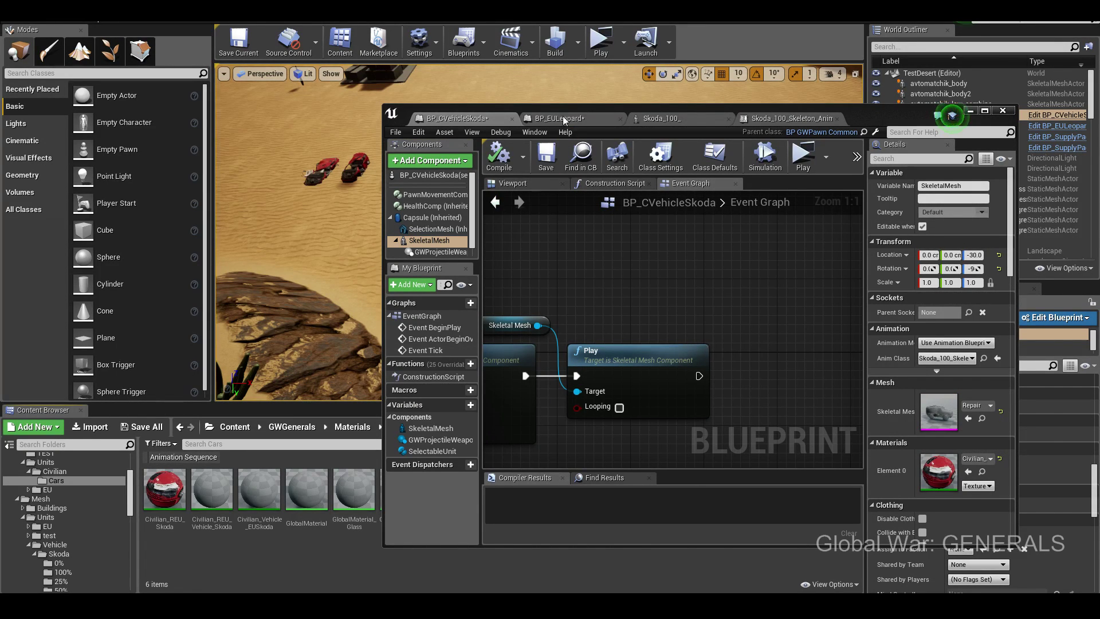
pyautogui.moveTo(562, 116); pyautogui.dragTo(726, 121)
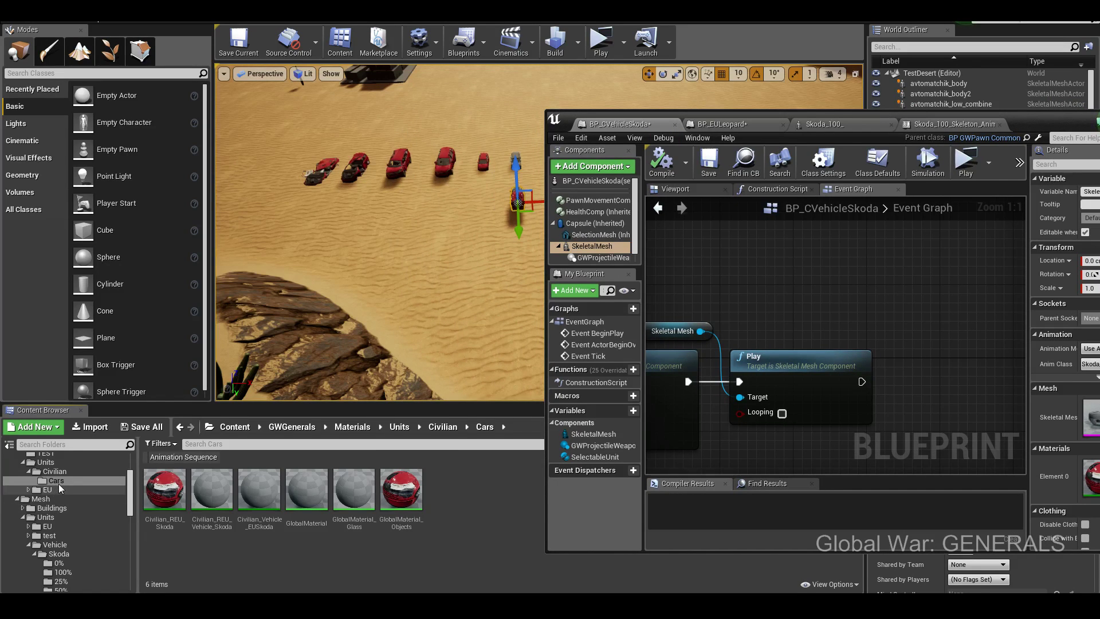
pyautogui.click(487, 168)
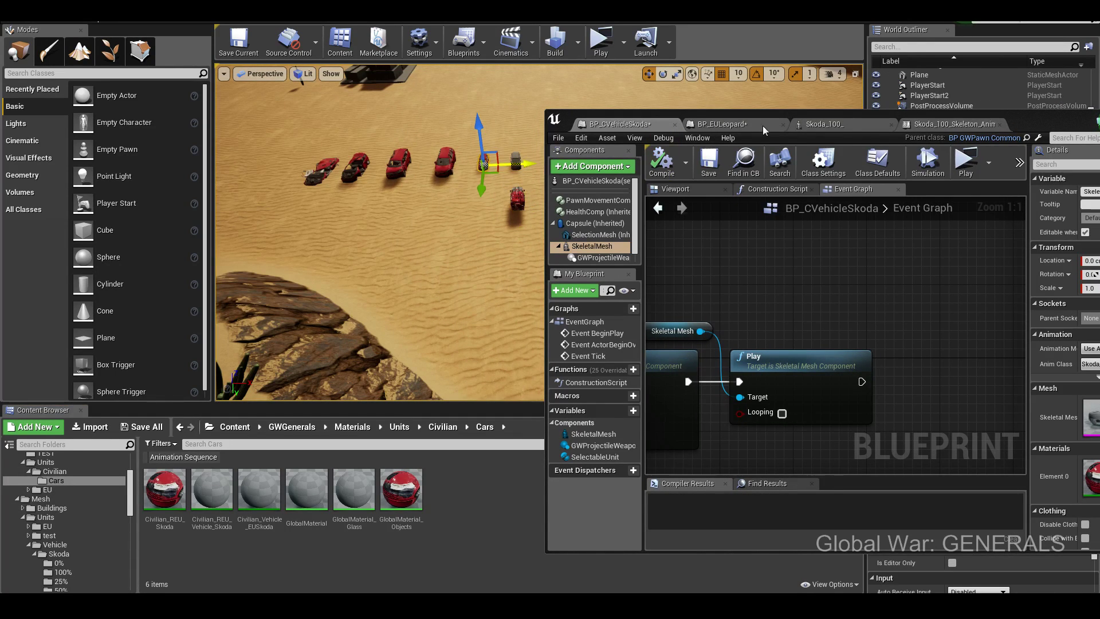
pyautogui.moveTo(762, 129)
pyautogui.mouseDown()
pyautogui.moveTo(692, 119)
pyautogui.moveTo(615, 128)
pyautogui.mouseUp()
pyautogui.moveTo(896, 122); pyautogui.dragTo(728, 92)
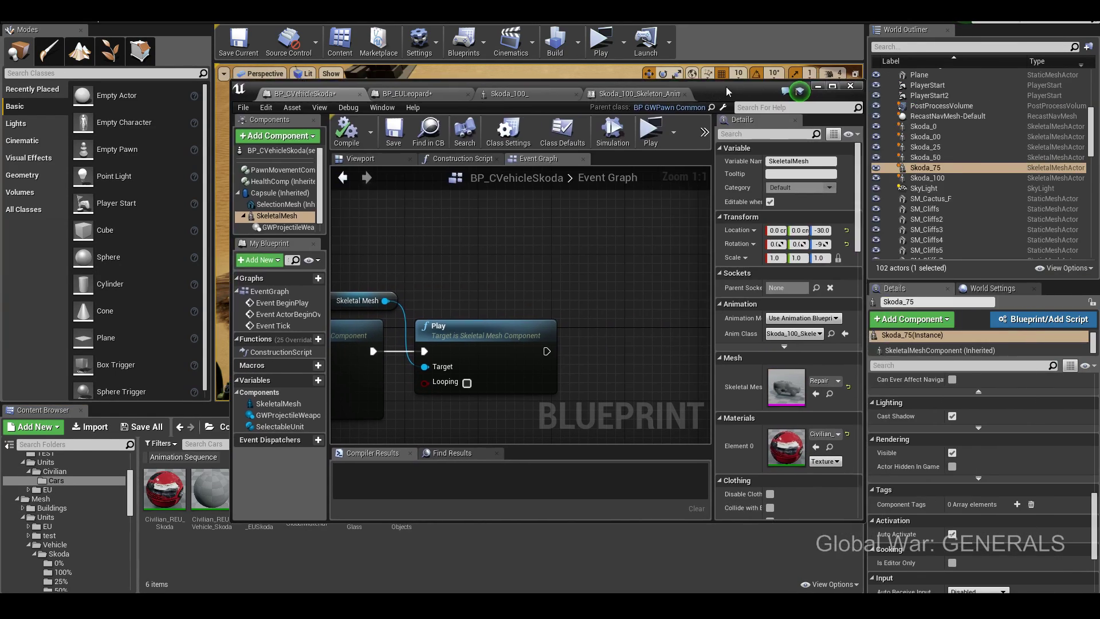
# - Locate Skoda_100_ in the content folders and drop it on the SkeletalMesh component's Skeletal Mesh slot
pyautogui.scroll(3, 1057, 499)
pyautogui.scroll(3, 1042, 487)
pyautogui.scroll(3, 1029, 476)
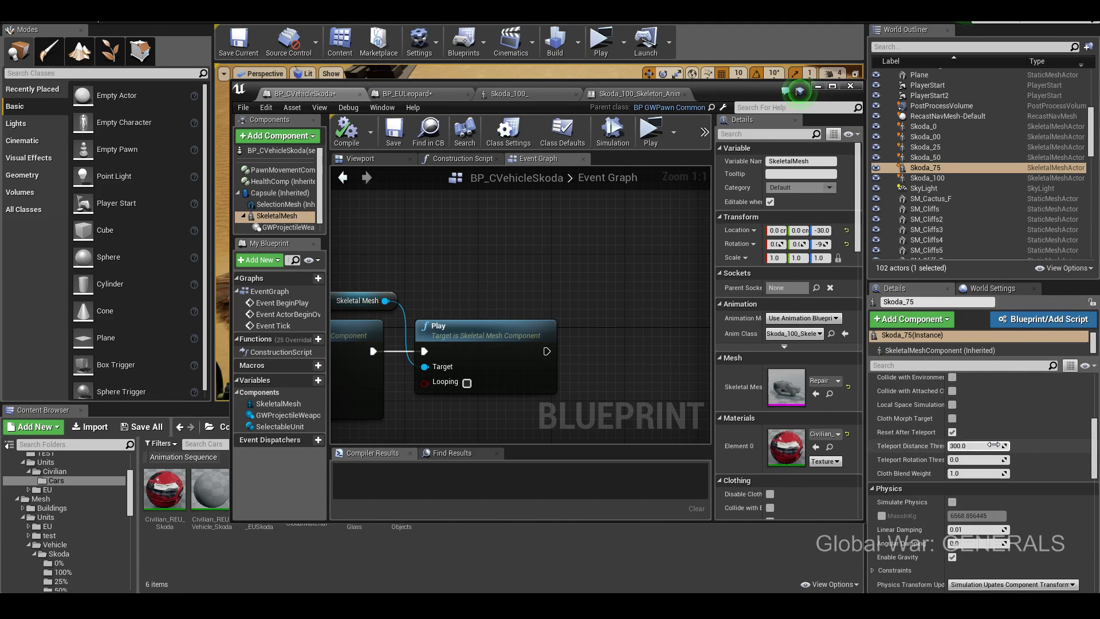
pyautogui.scroll(3, 1000, 455)
pyautogui.click(999, 455)
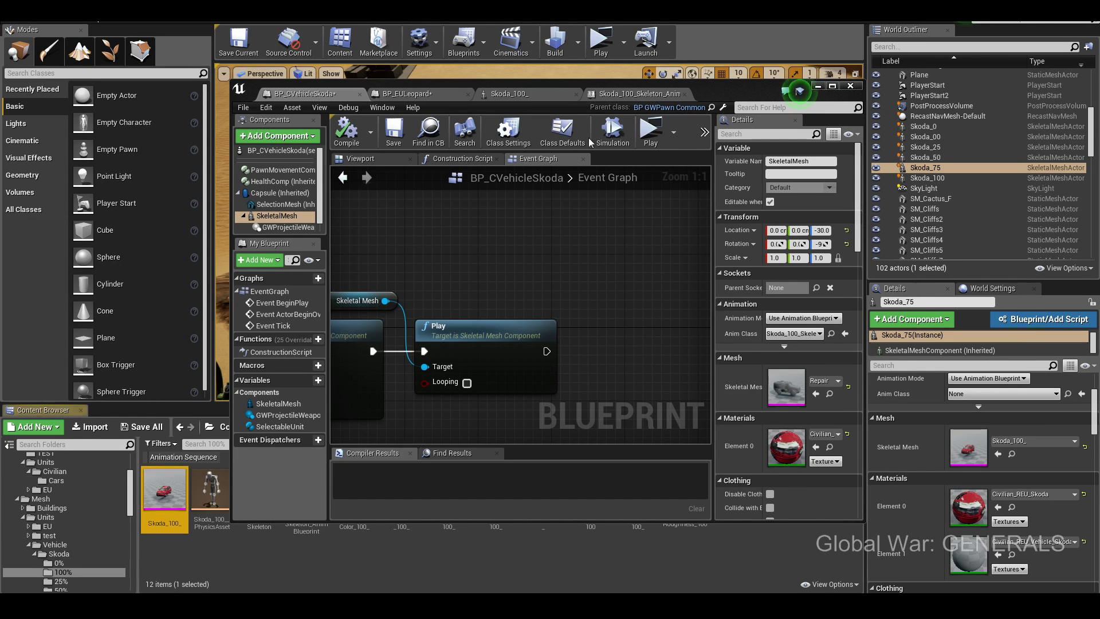
pyautogui.moveTo(550, 81); pyautogui.dragTo(680, 102)
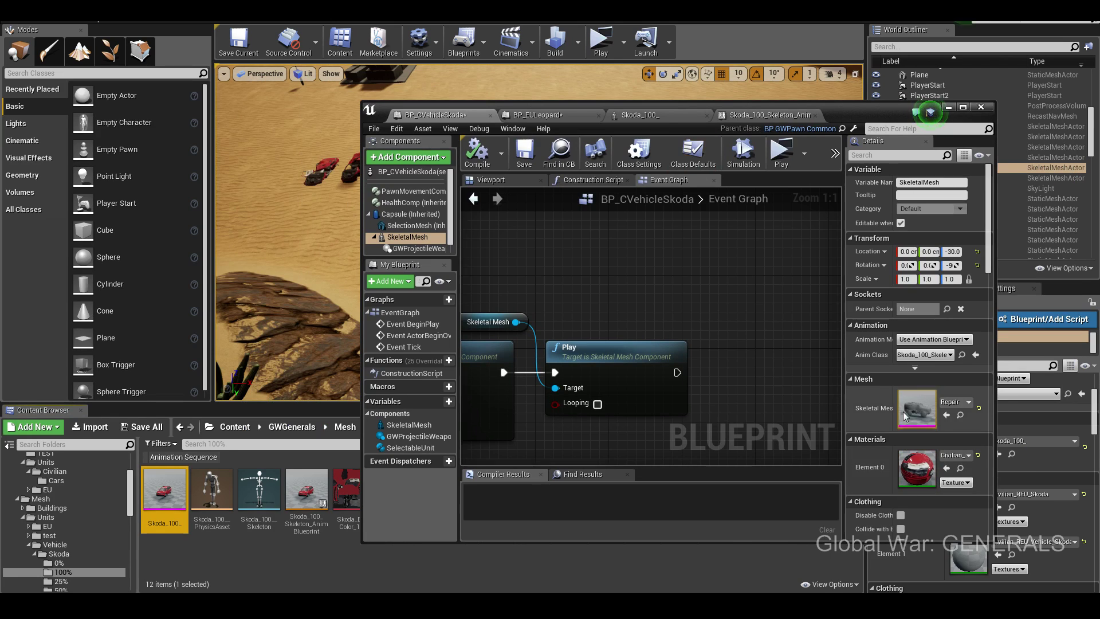
pyautogui.moveTo(164, 490); pyautogui.dragTo(919, 407)
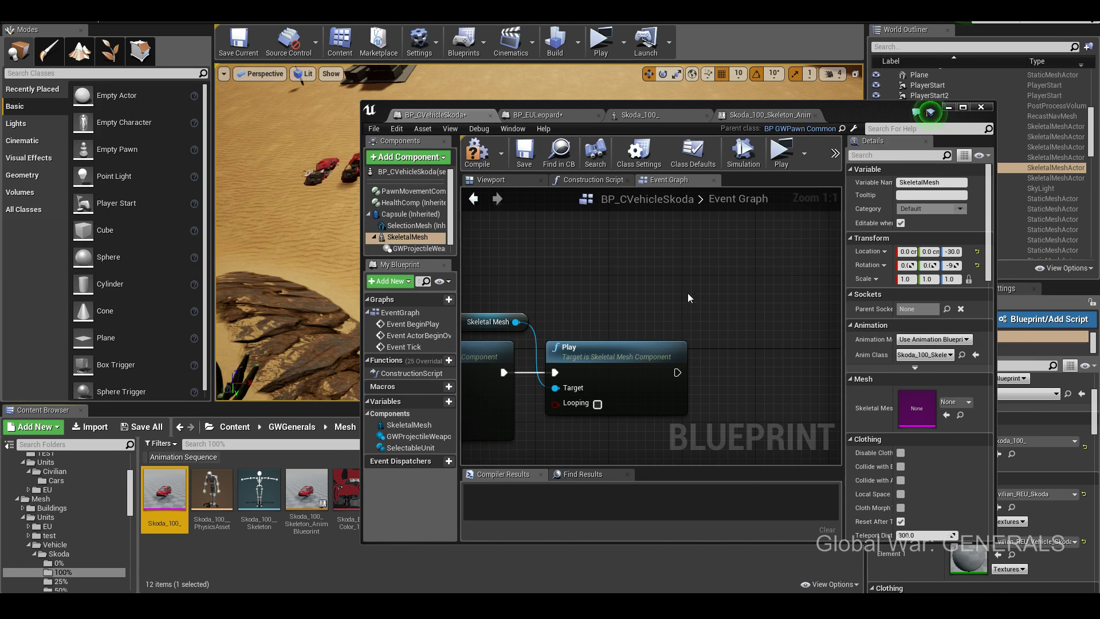
# - Undo the mesh swap and add a Skoda_100_ component under SelectionMesh via the blueprint viewport
pyautogui.hotkey('ctrl', 'z')
pyautogui.click(516, 179)
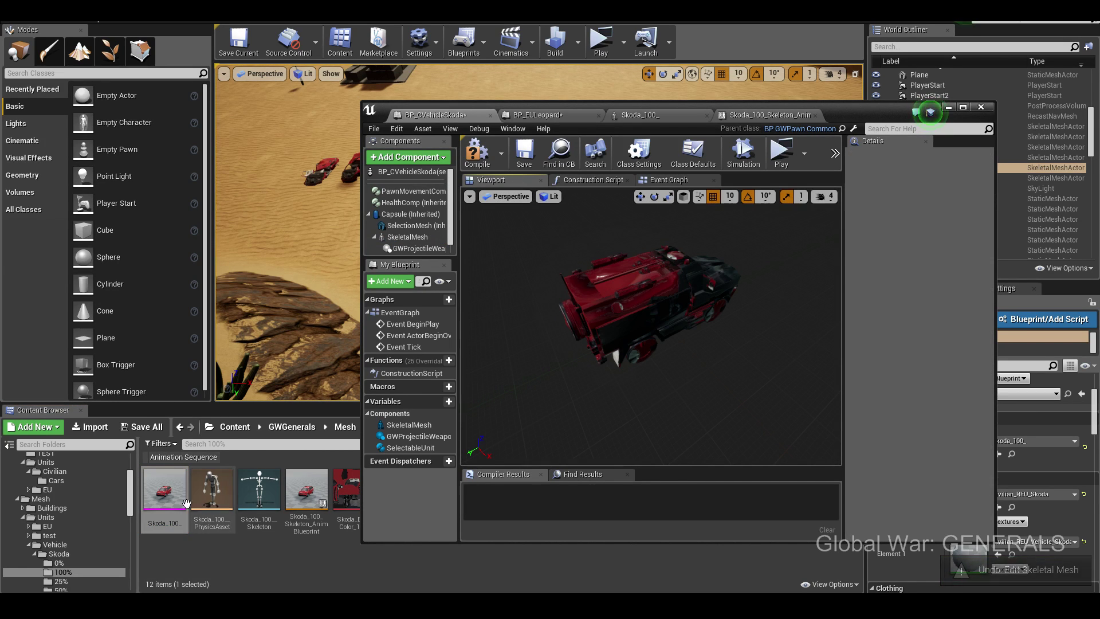
pyautogui.click(401, 225)
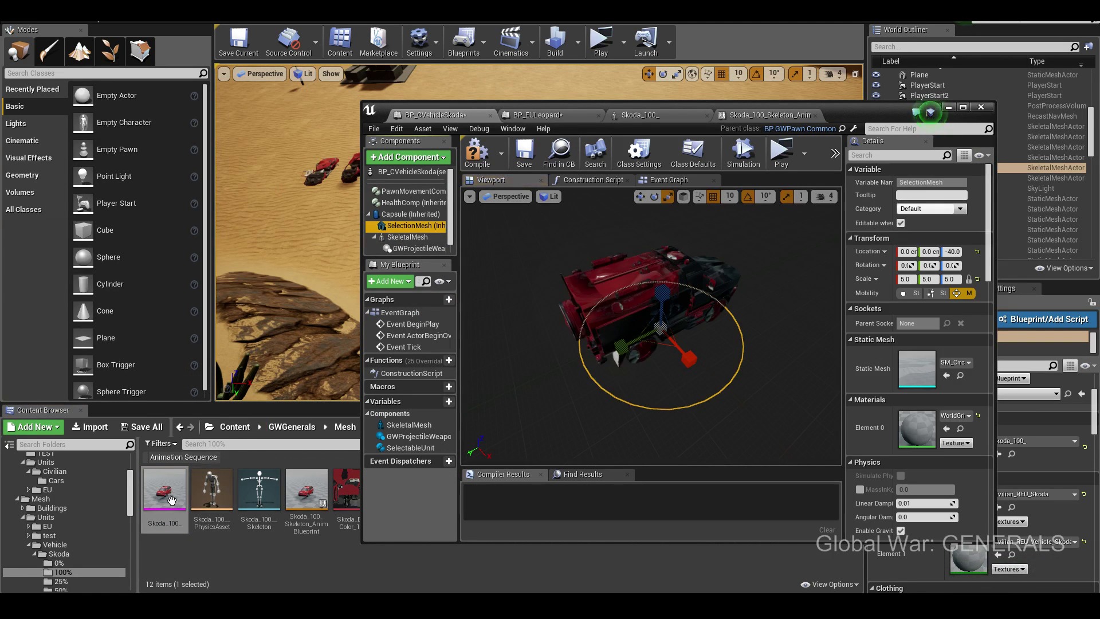
pyautogui.moveTo(172, 500)
pyautogui.mouseDown()
pyautogui.moveTo(899, 409)
pyautogui.moveTo(676, 302)
pyautogui.mouseUp()
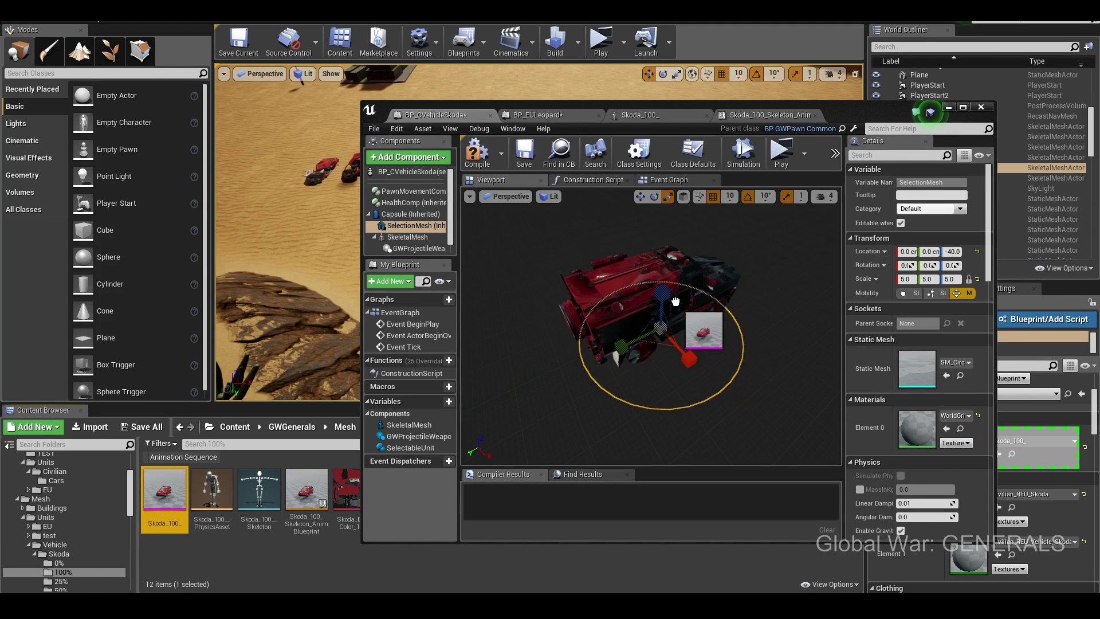
pyautogui.moveTo(654, 267); pyautogui.dragTo(675, 270)
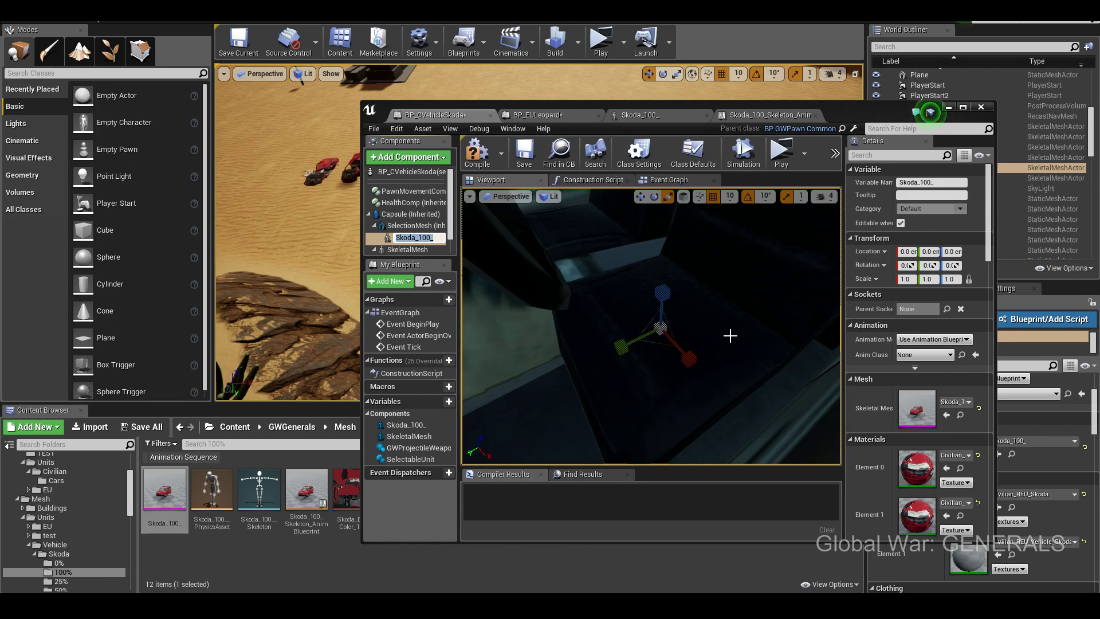
pyautogui.click(427, 225)
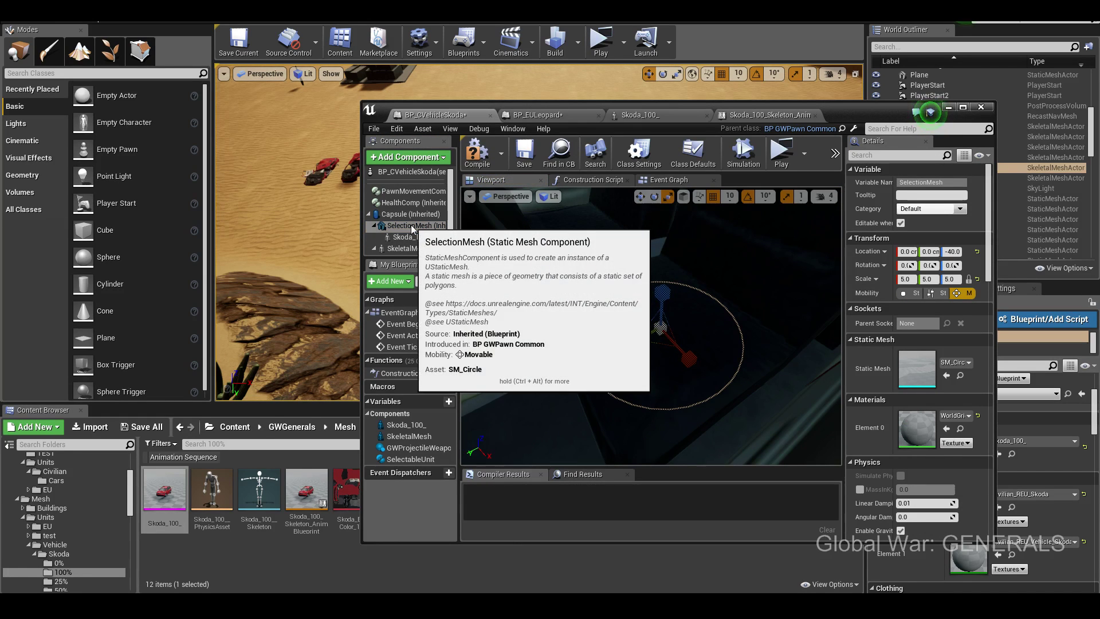
pyautogui.click(377, 229)
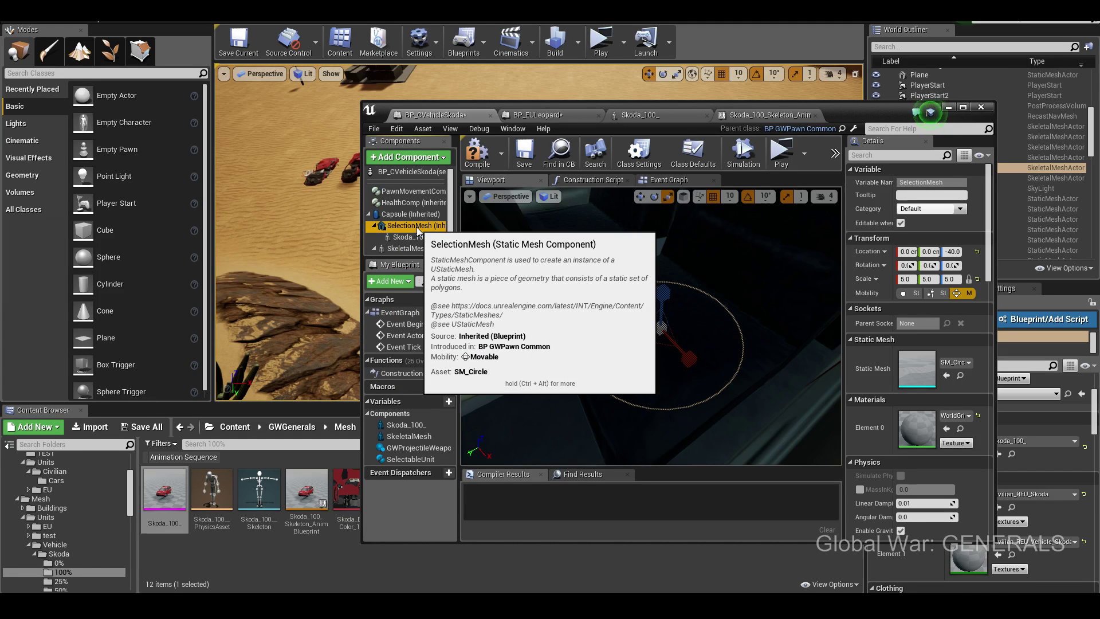
# - Reattach the Skoda_100_ component to Capsule and inspect SelectionMesh
pyautogui.click(413, 237)
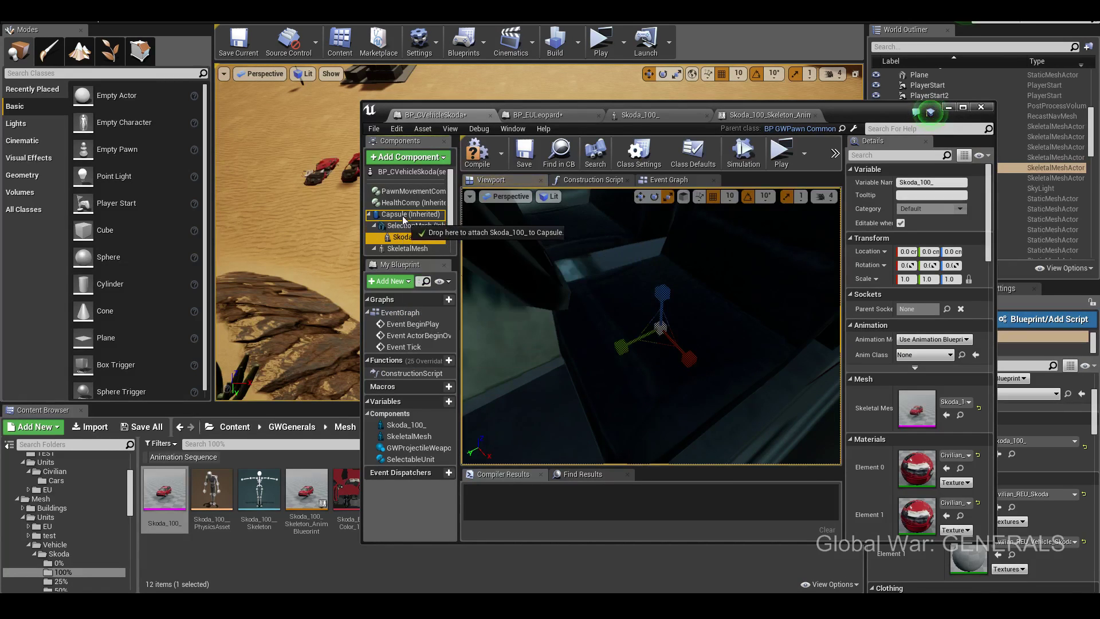
pyautogui.moveTo(413, 237); pyautogui.dragTo(403, 218)
pyautogui.click(422, 228)
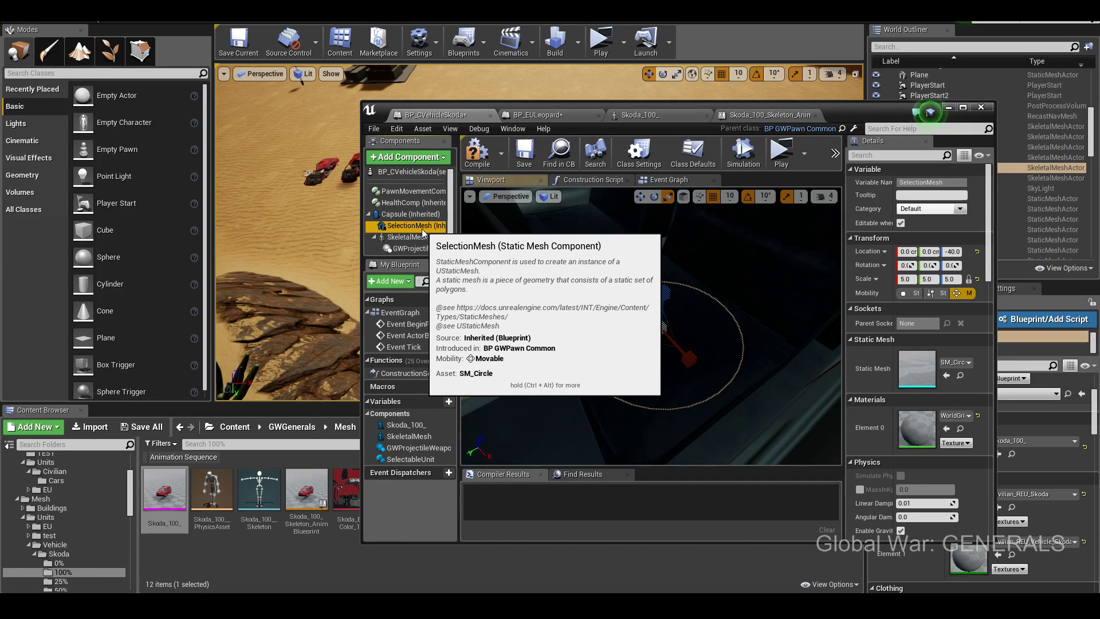
# - Delete and restore SkeletalMesh, then undo the reattachment and the added Skoda_100_ component
pyautogui.click(422, 238)
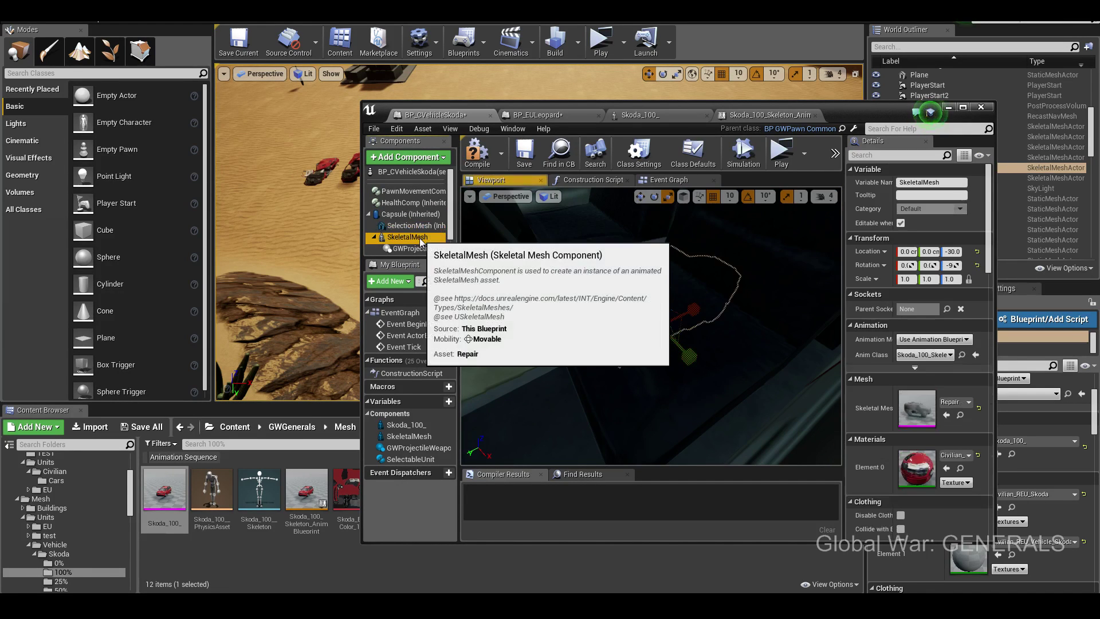
pyautogui.press('Delete')
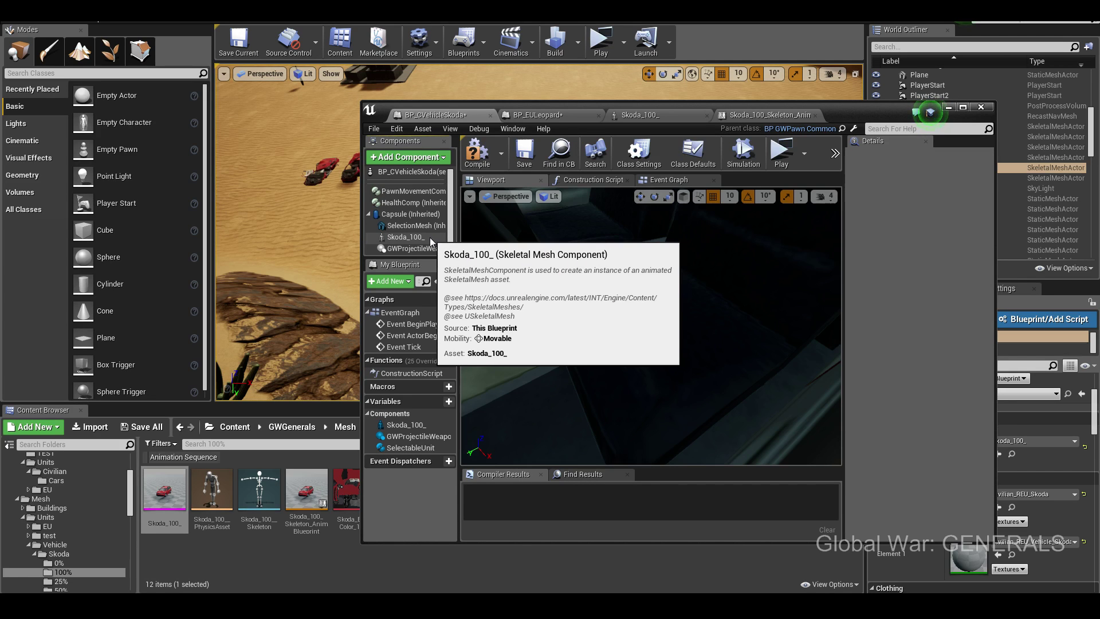
pyautogui.hotkey('ctrl', 'z')
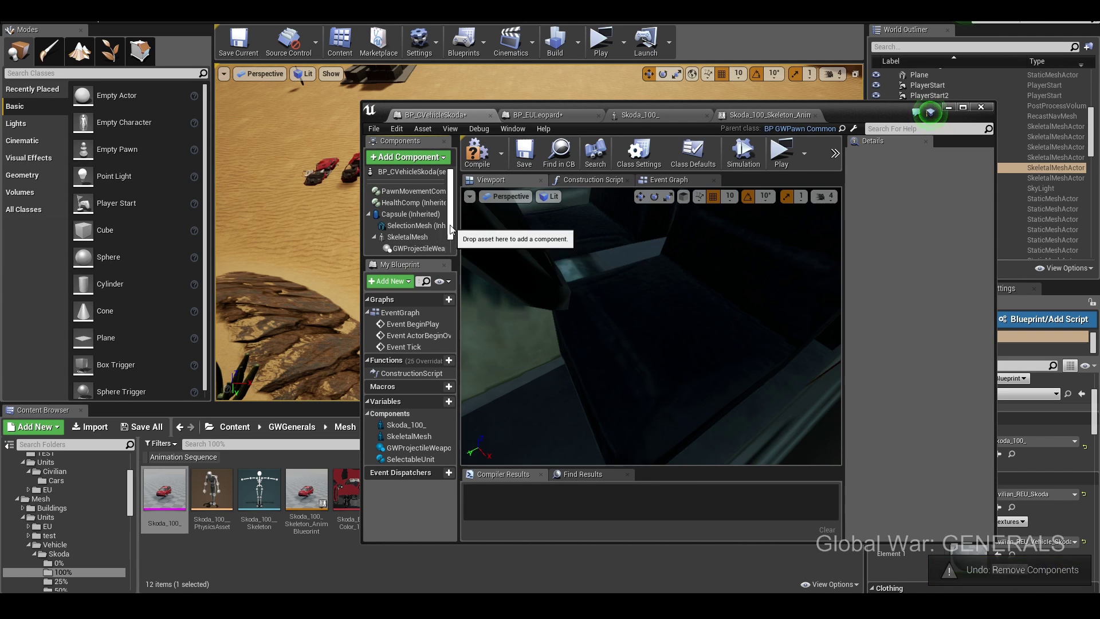
pyautogui.click(432, 236)
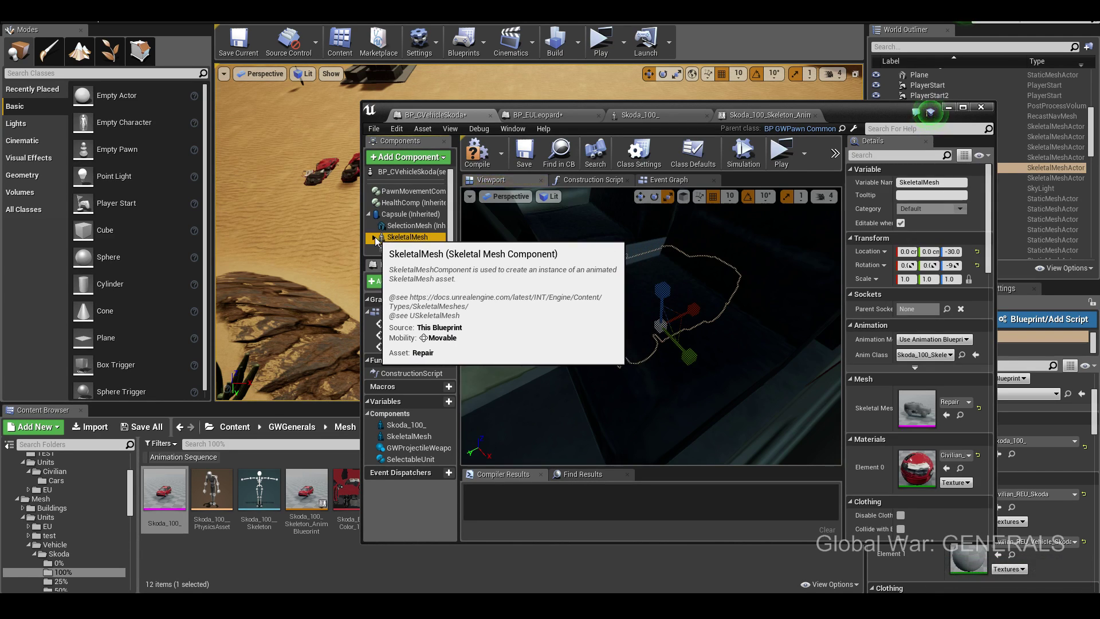
pyautogui.scroll(-1, 427, 239)
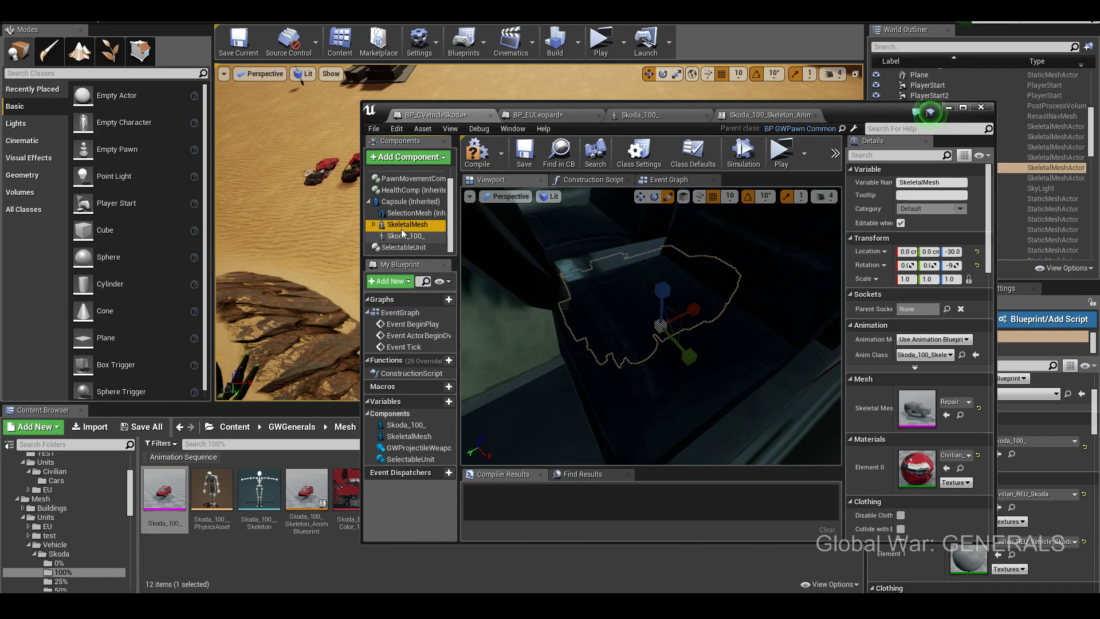
pyautogui.hotkey('ctrl', 'z')
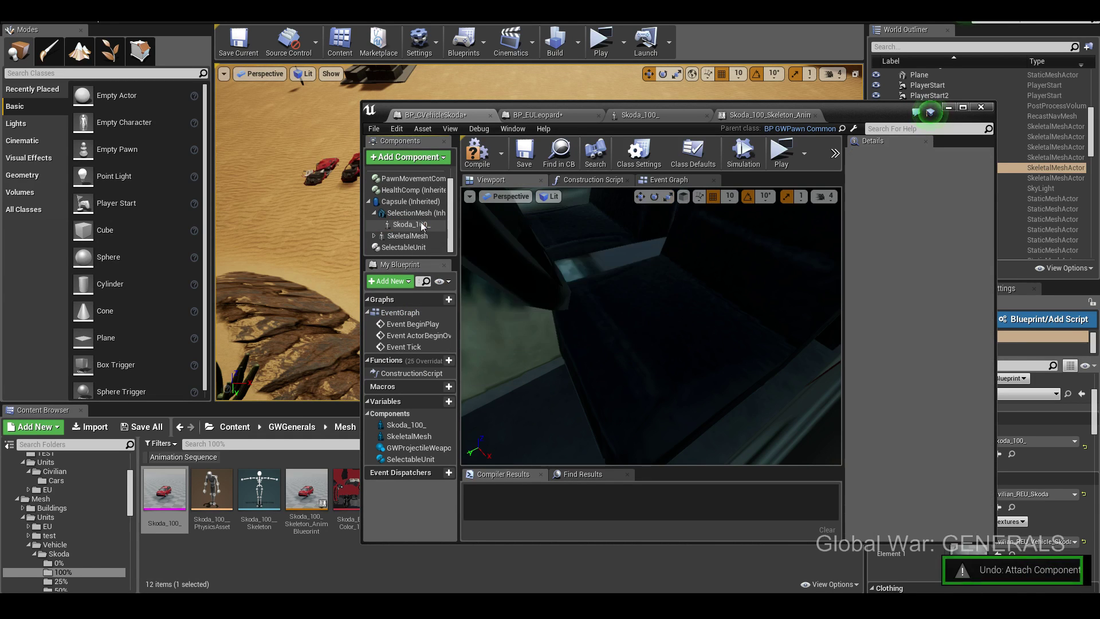
pyautogui.hotkey('ctrl', 'z')
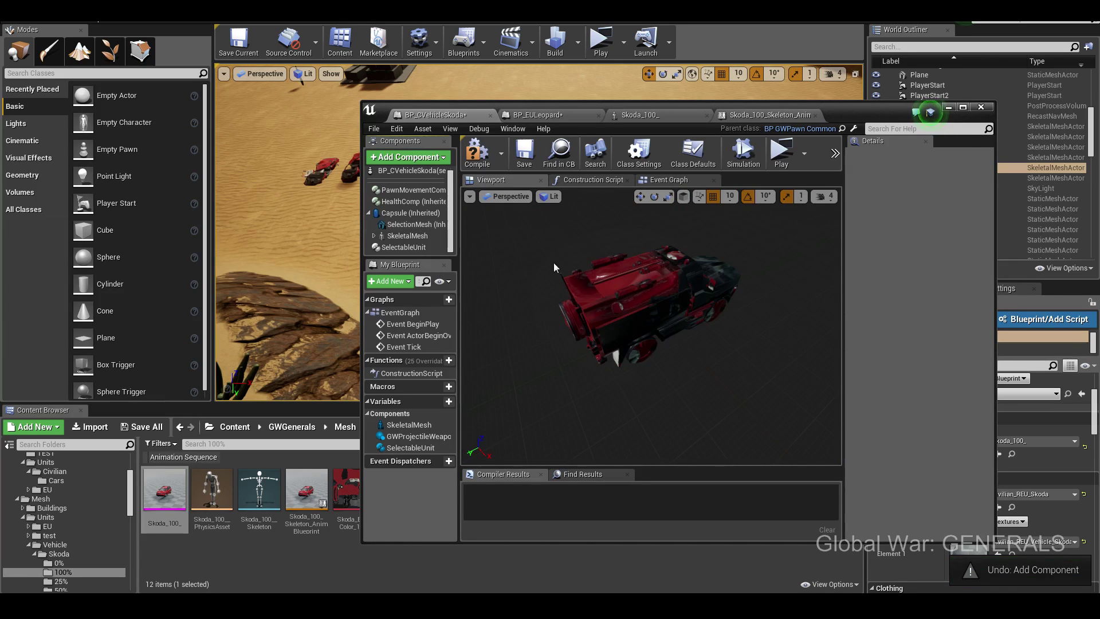
# - Assign Skoda_100_ to the SkeletalMesh component and fly the level view close to a car
pyautogui.click(619, 284)
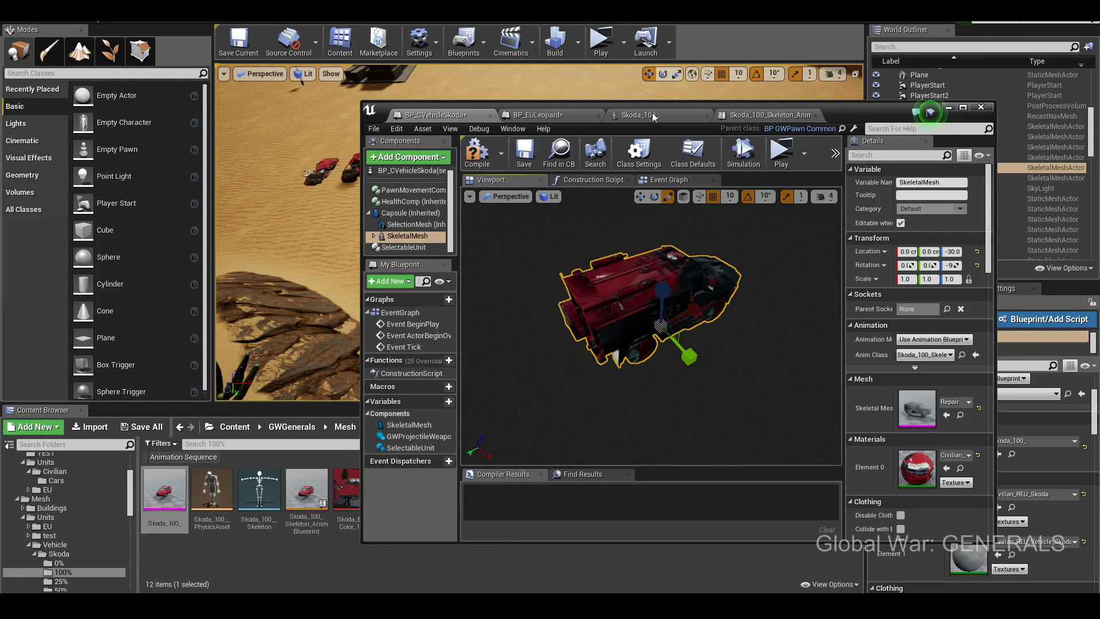
pyautogui.moveTo(628, 104)
pyautogui.mouseDown()
pyautogui.moveTo(726, 197)
pyautogui.moveTo(806, 112)
pyautogui.moveTo(774, 94)
pyautogui.moveTo(813, 104)
pyautogui.mouseUp()
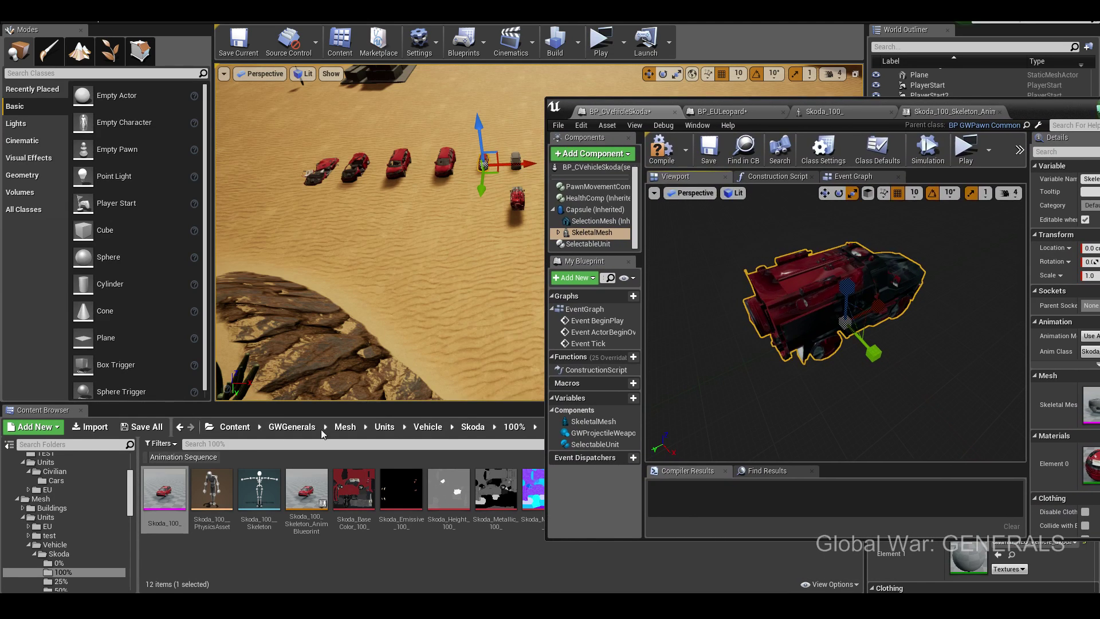
pyautogui.moveTo(165, 490); pyautogui.dragTo(1086, 408)
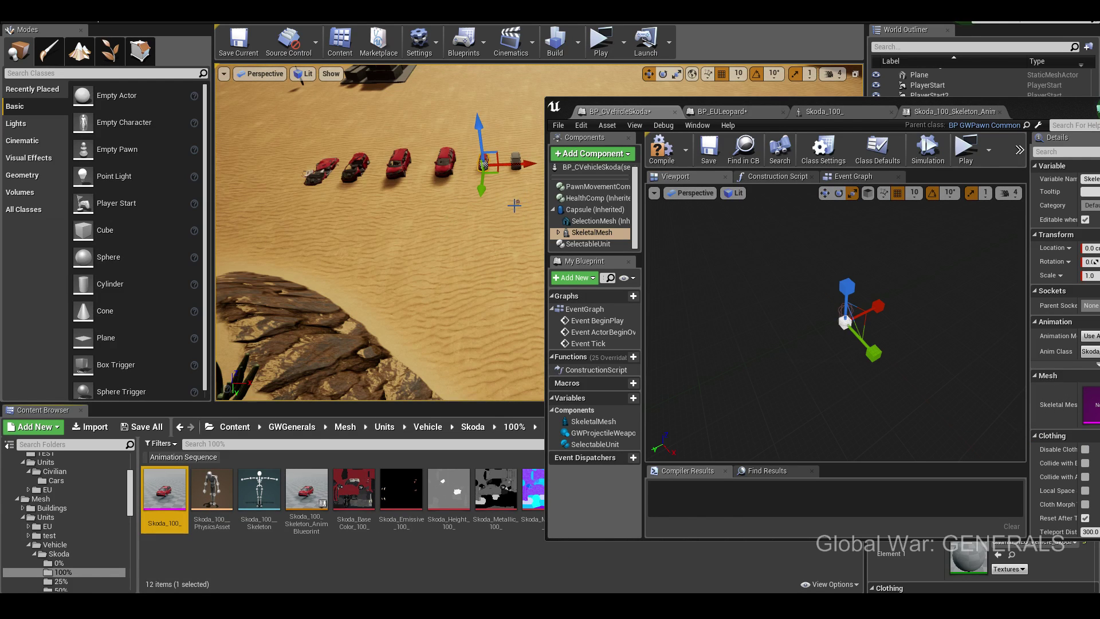
pyautogui.moveTo(514, 228)
pyautogui.mouseDown(button='right')
pyautogui.moveTo(412, 269)
pyautogui.moveTo(411, 252)
pyautogui.mouseUp(button='right')
# - Undo the mesh change and place a Skoda_100_ vehicle in the desert level
pyautogui.hotkey('ctrl', 'z')
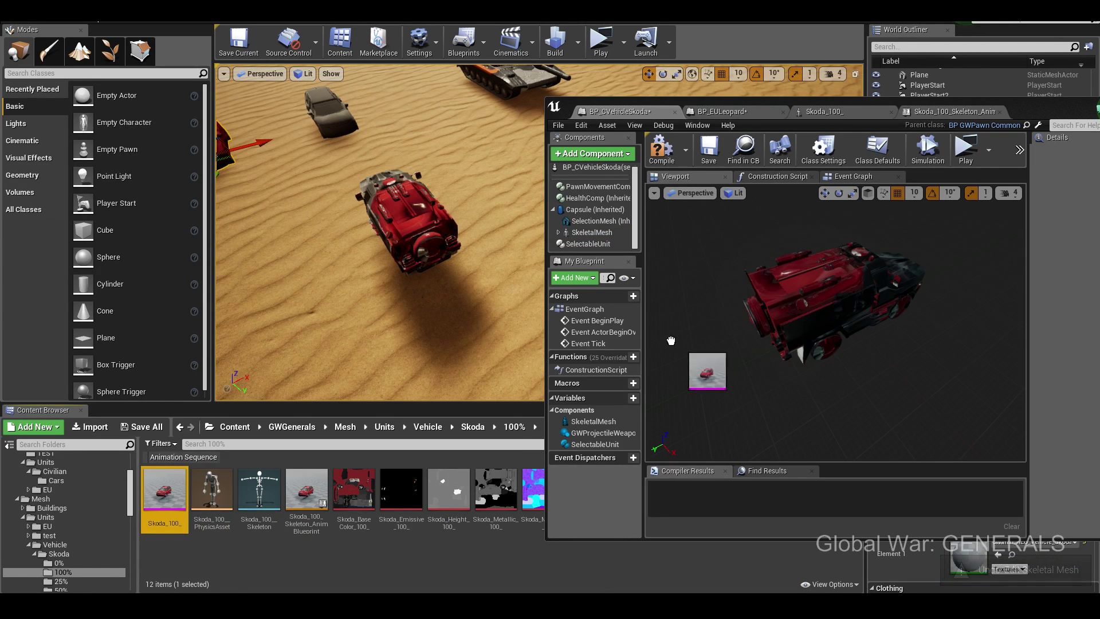
pyautogui.moveTo(200, 486)
pyautogui.mouseDown()
pyautogui.moveTo(408, 220)
pyautogui.moveTo(421, 232)
pyautogui.mouseUp()
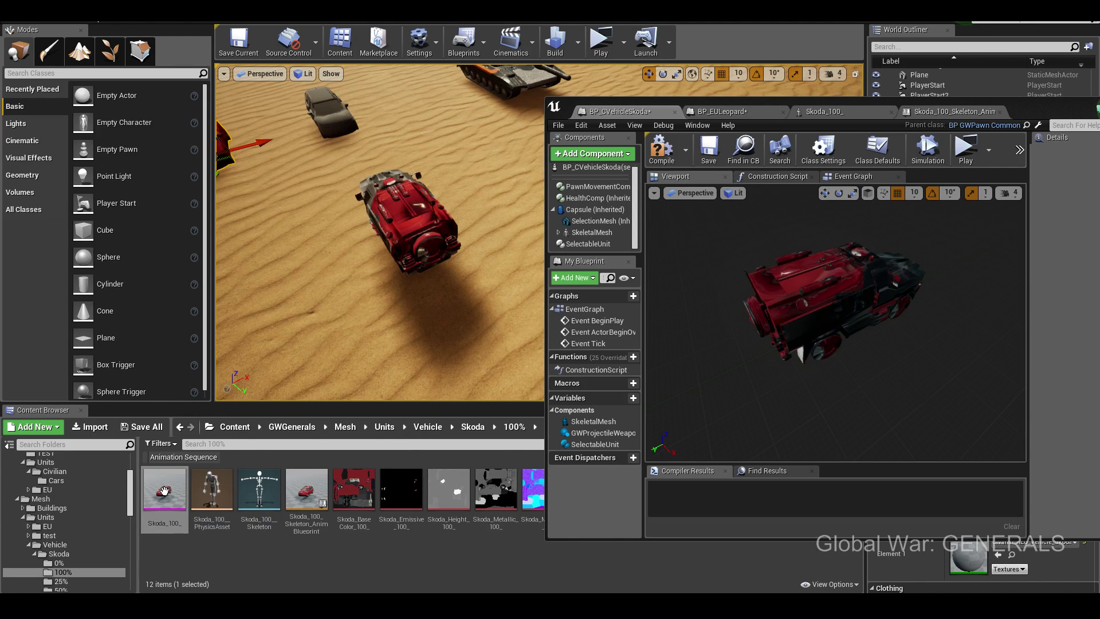
pyautogui.click(599, 221)
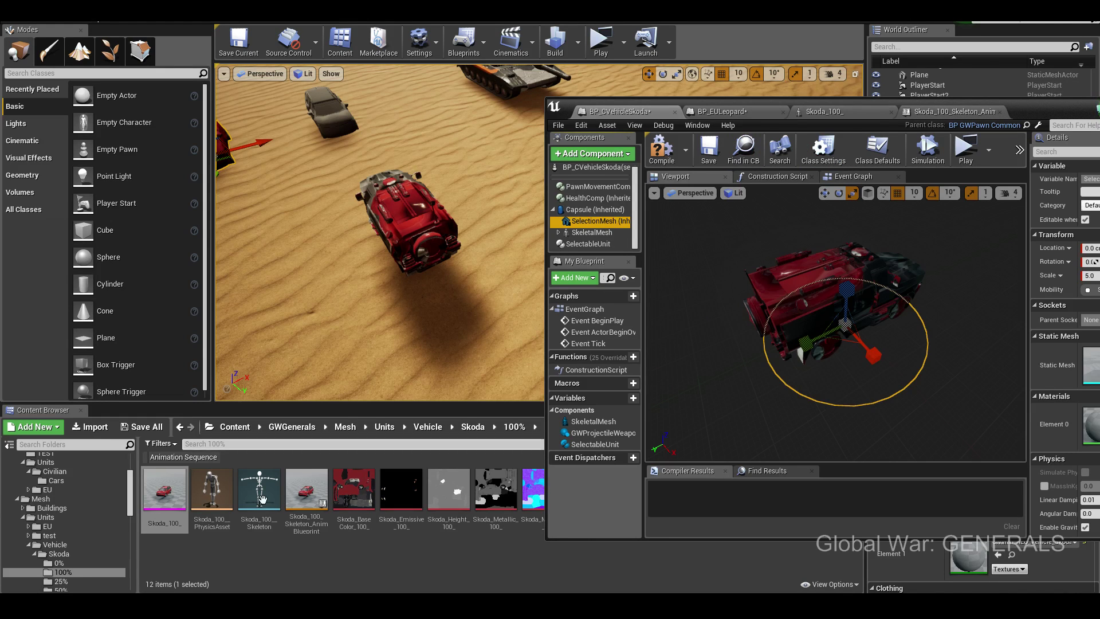
# - Open the Skoda_100_ mesh editor and adjust its Asset Details and preview scene panels
pyautogui.doubleClick(164, 490)
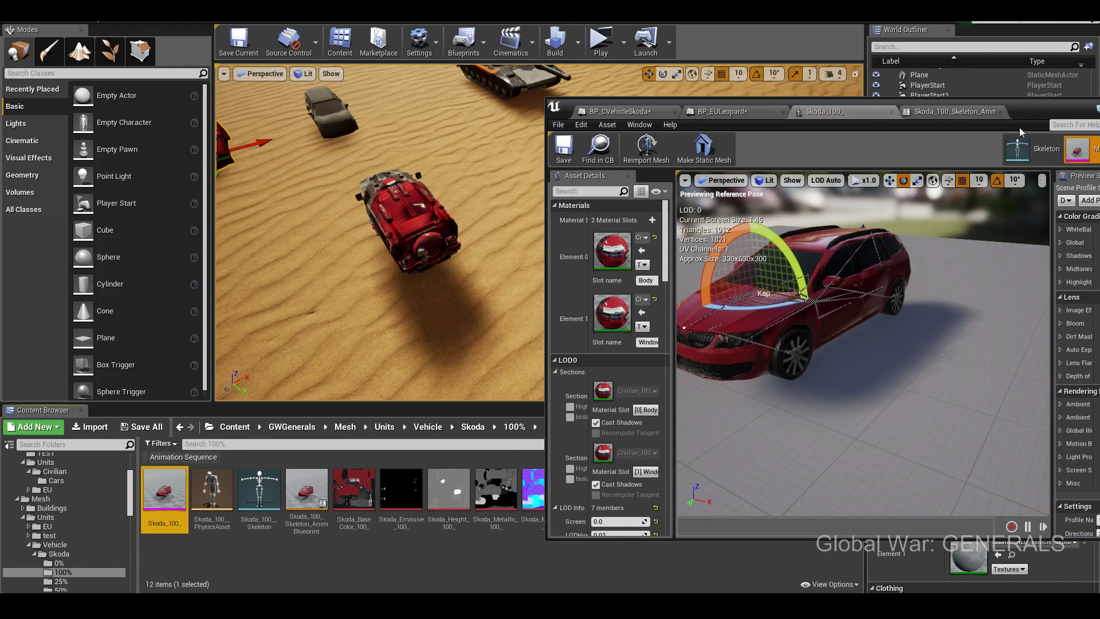
pyautogui.moveTo(1031, 111); pyautogui.dragTo(889, 104)
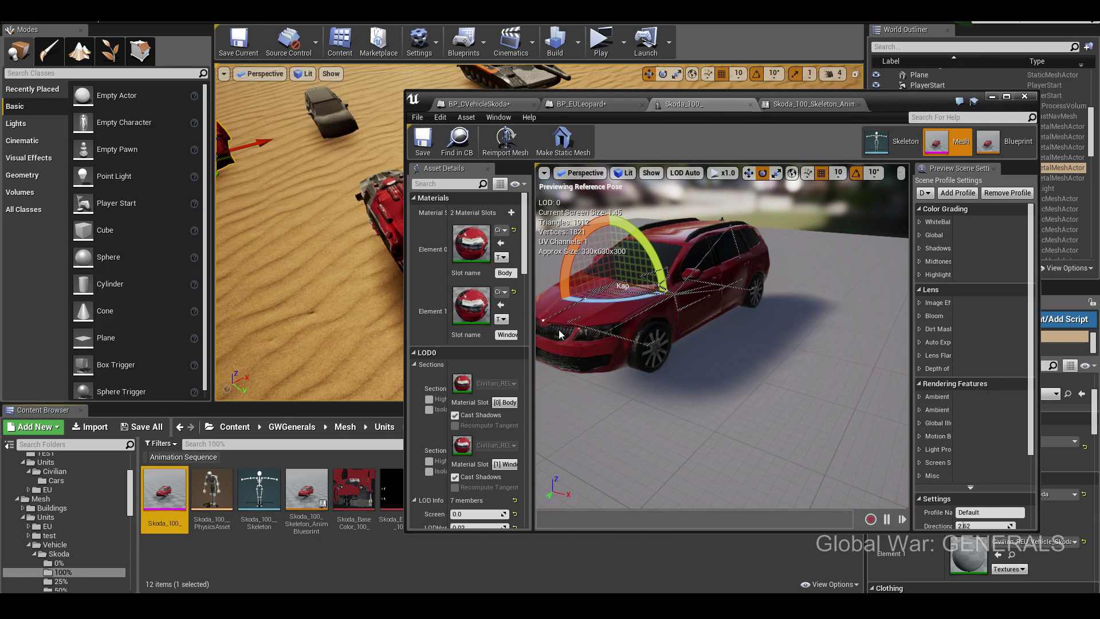
pyautogui.scroll(-5, 523, 285)
pyautogui.scroll(-5, 523, 285)
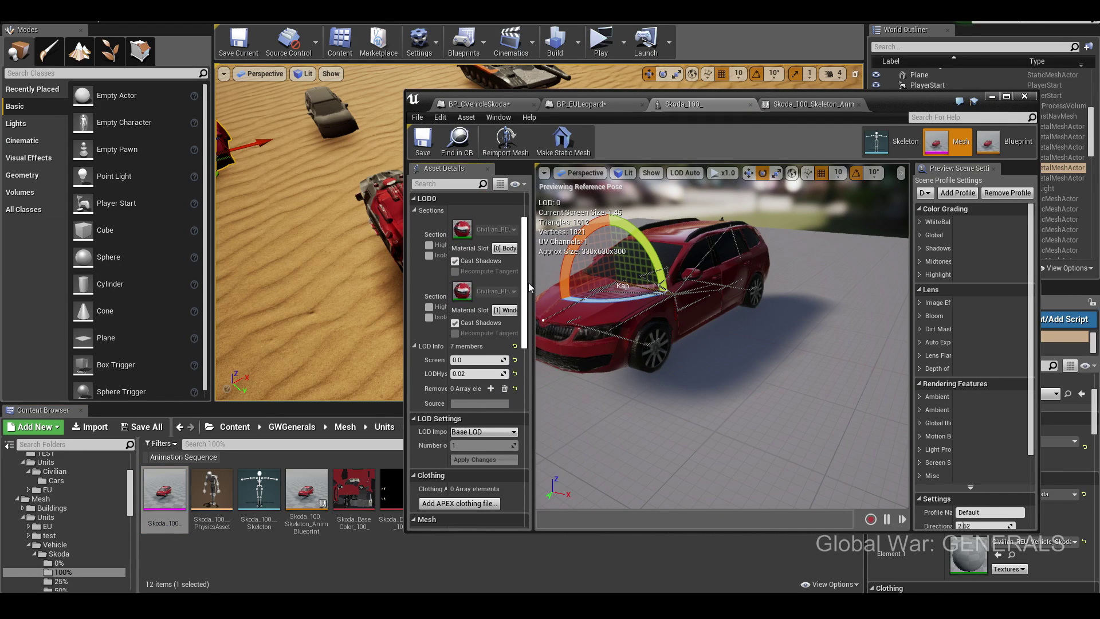
pyautogui.moveTo(532, 308); pyautogui.dragTo(544, 414)
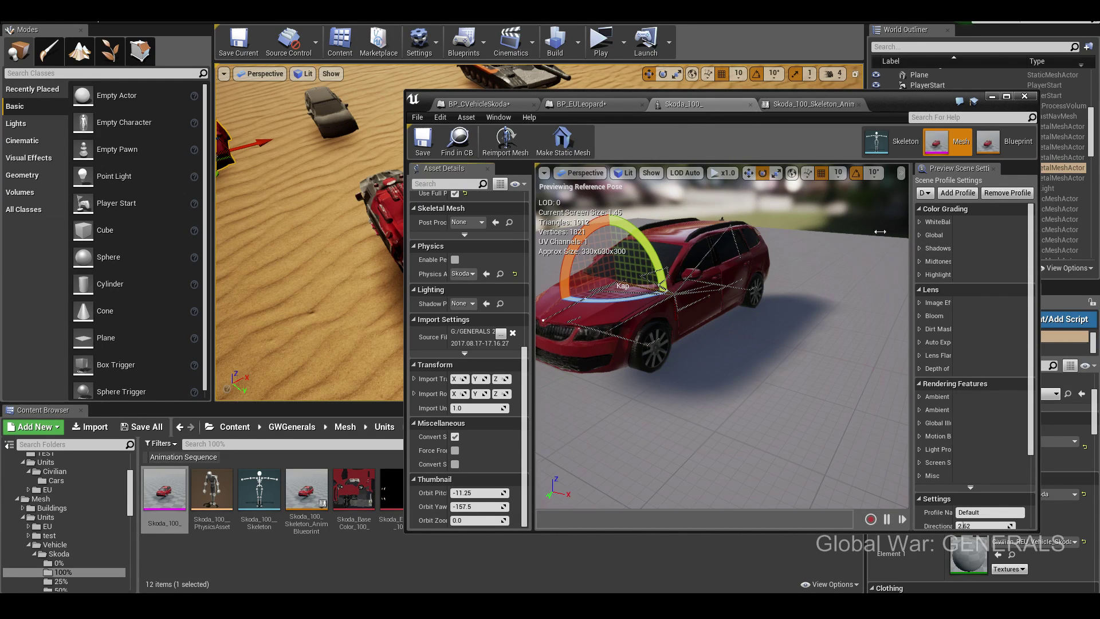
pyautogui.moveTo(880, 231); pyautogui.dragTo(773, 250)
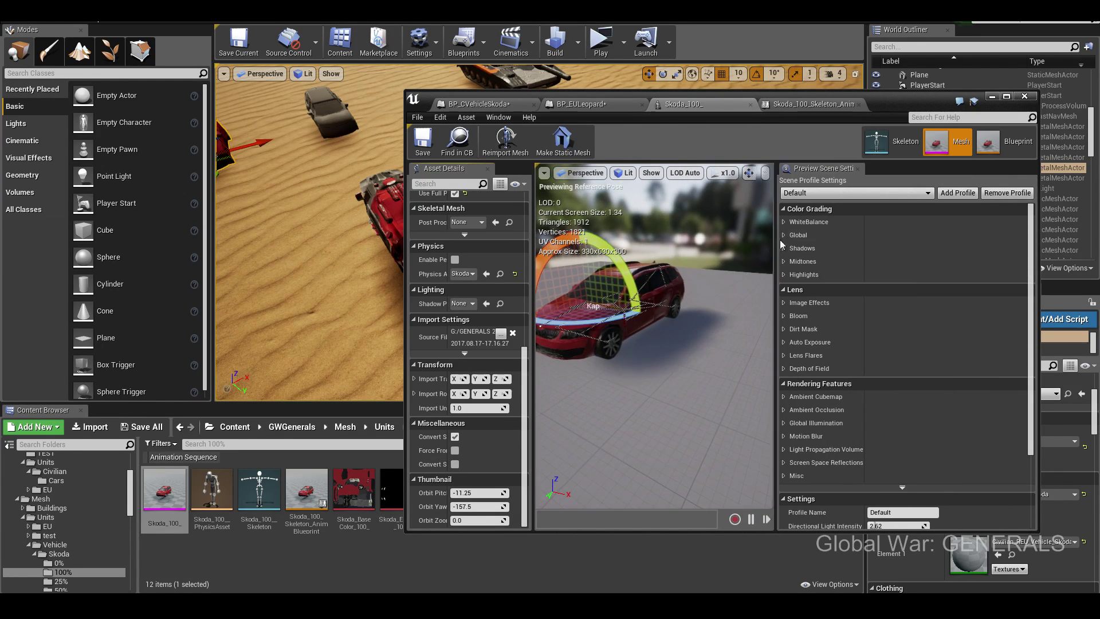
pyautogui.click(783, 222)
pyautogui.click(784, 222)
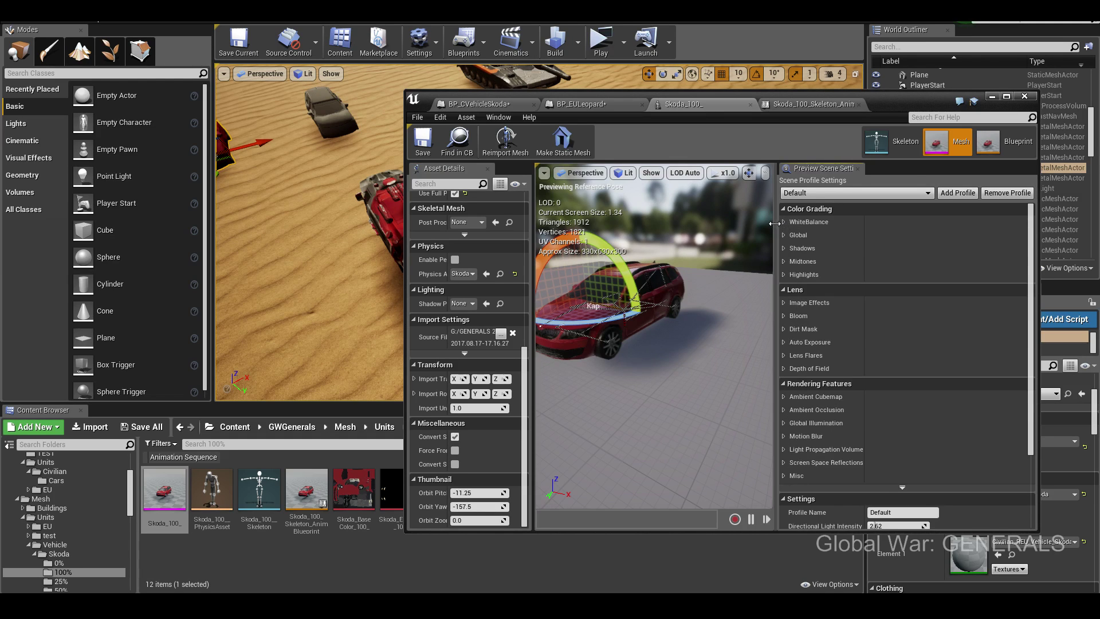
pyautogui.moveTo(775, 229); pyautogui.dragTo(842, 189)
# - View the Skoda skeleton, orbiting the red car, then return to the mesh view
pyautogui.click(895, 150)
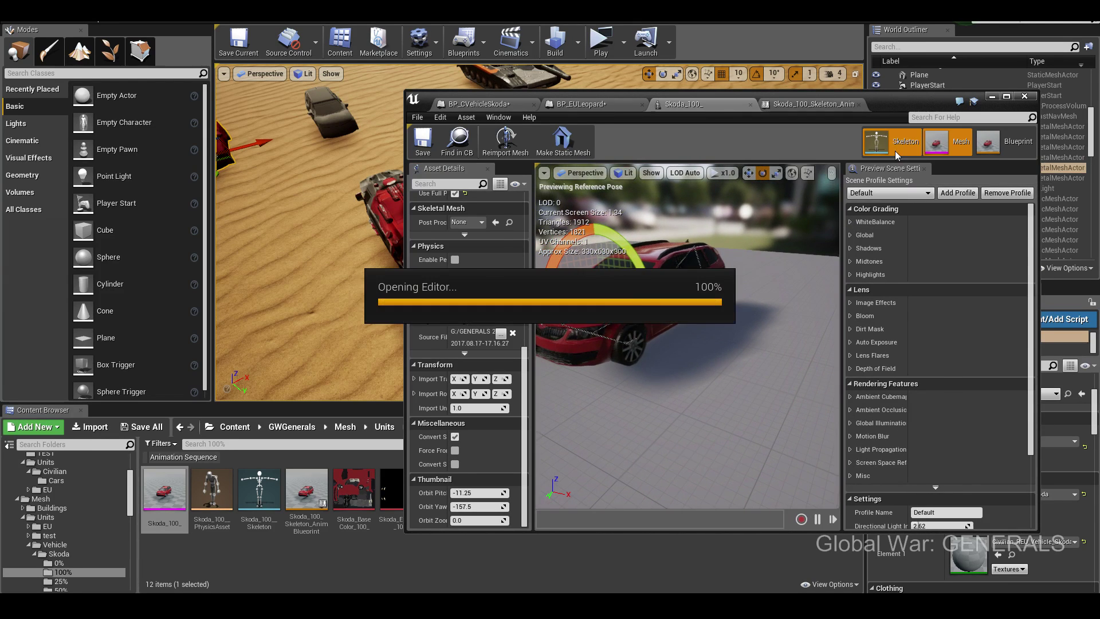
pyautogui.moveTo(807, 304); pyautogui.dragTo(809, 305)
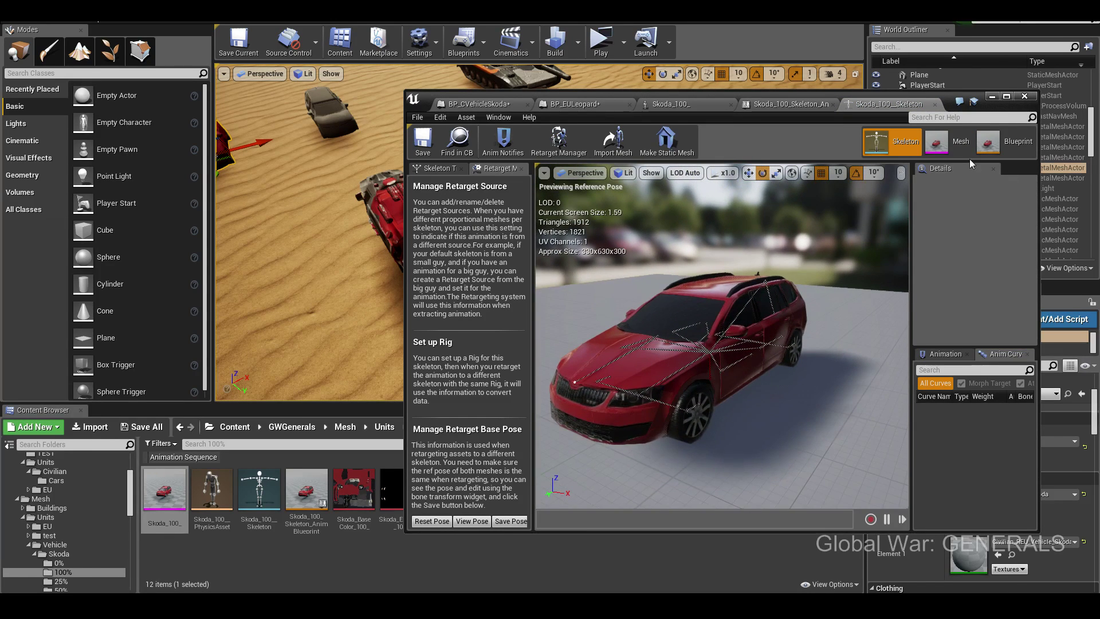
pyautogui.click(951, 142)
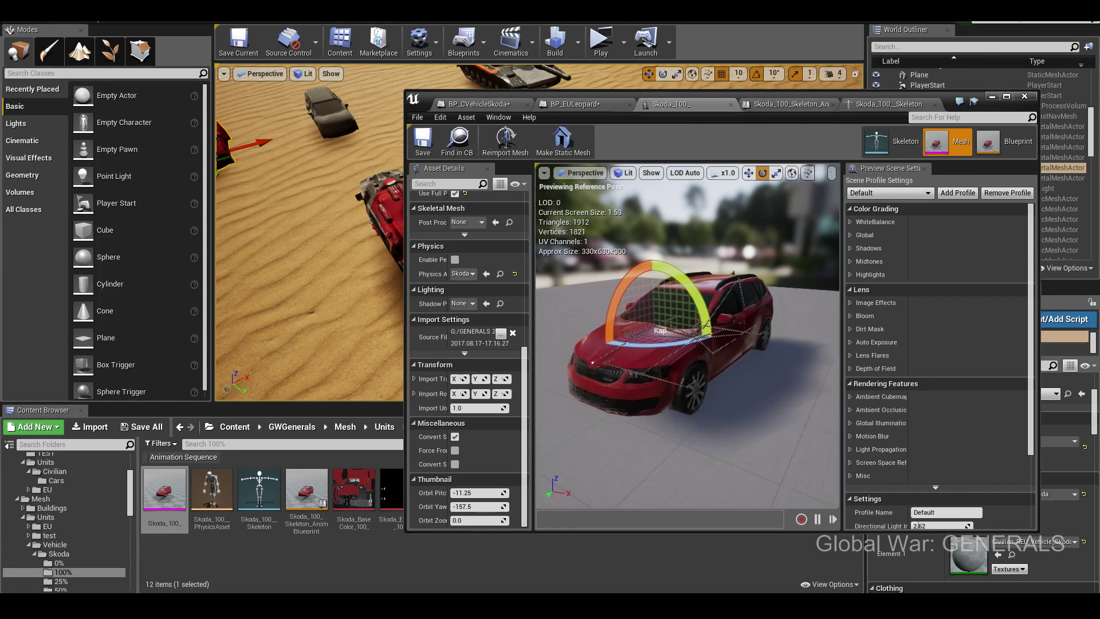
# - Pan the Skoda anim graph through wheel rotation and CenterHydraulics nodes to the Final Animation Pose
pyautogui.click(1006, 142)
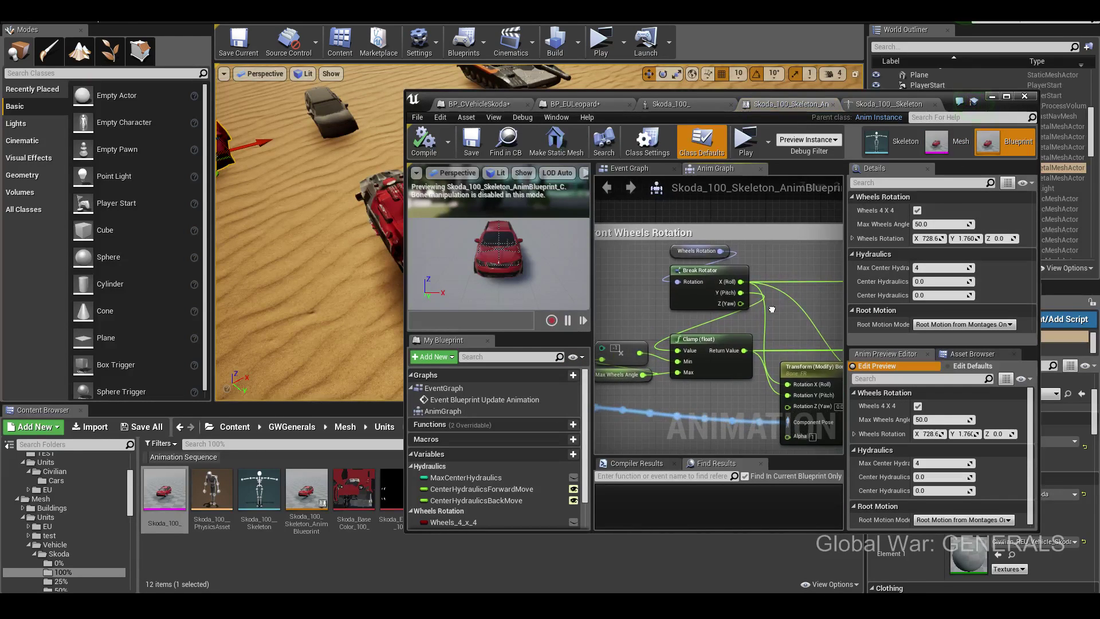
pyautogui.scroll(-2, 772, 310)
pyautogui.scroll(-2, 724, 290)
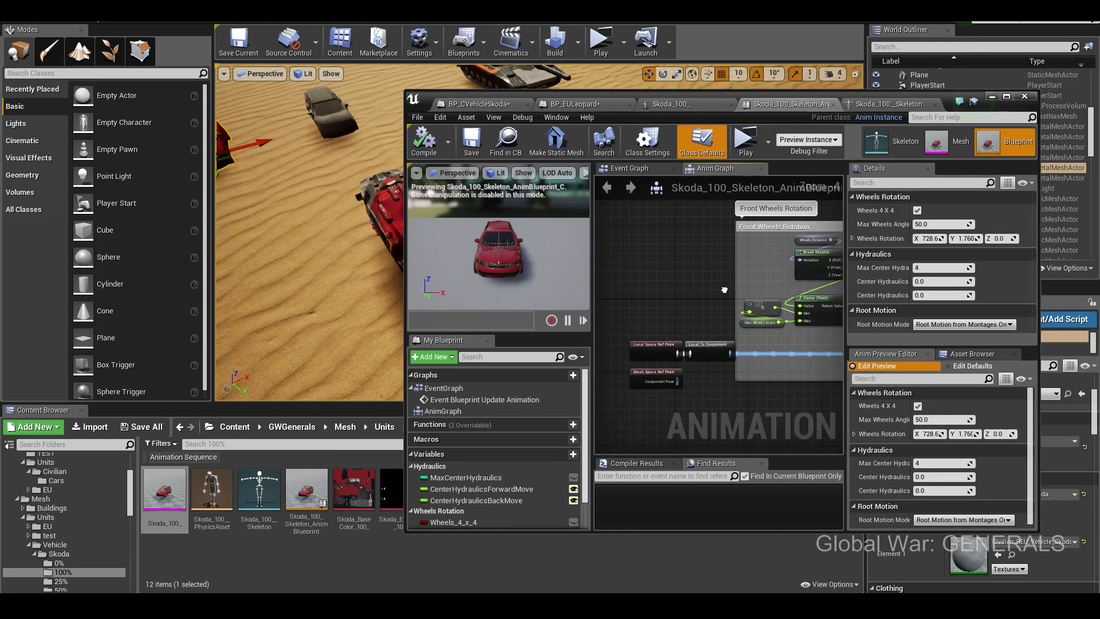
pyautogui.scroll(2, 724, 290)
pyautogui.moveTo(837, 270)
pyautogui.mouseDown(button='right')
pyautogui.moveTo(753, 296)
pyautogui.moveTo(814, 286)
pyautogui.moveTo(598, 295)
pyautogui.mouseUp(button='right')
pyautogui.scroll(1, 828, 289)
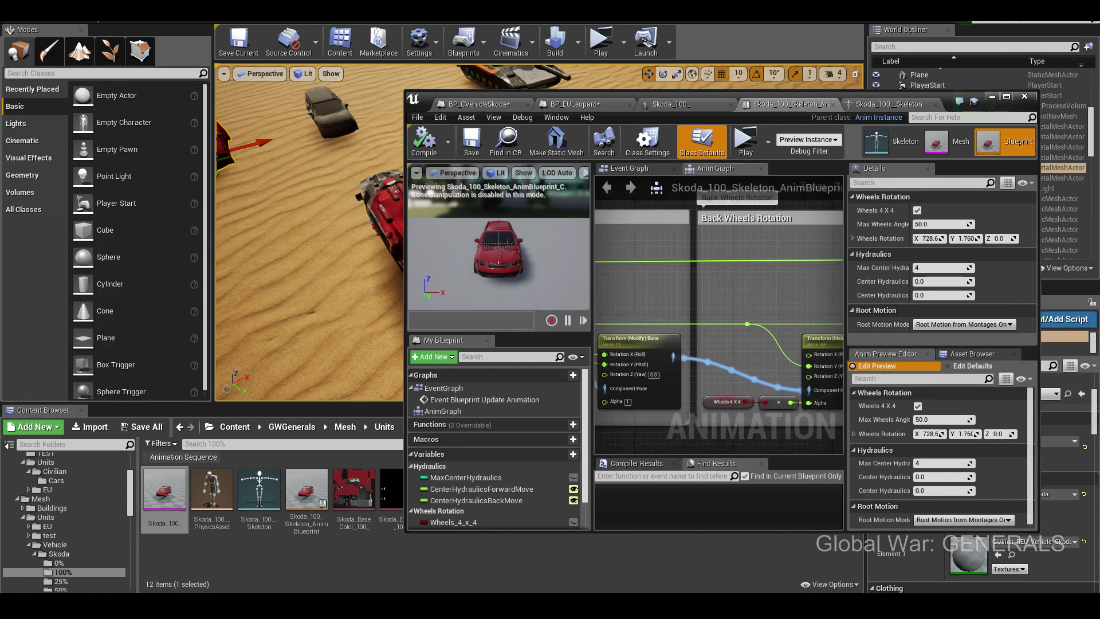
pyautogui.moveTo(802, 292); pyautogui.dragTo(659, 300, button='right')
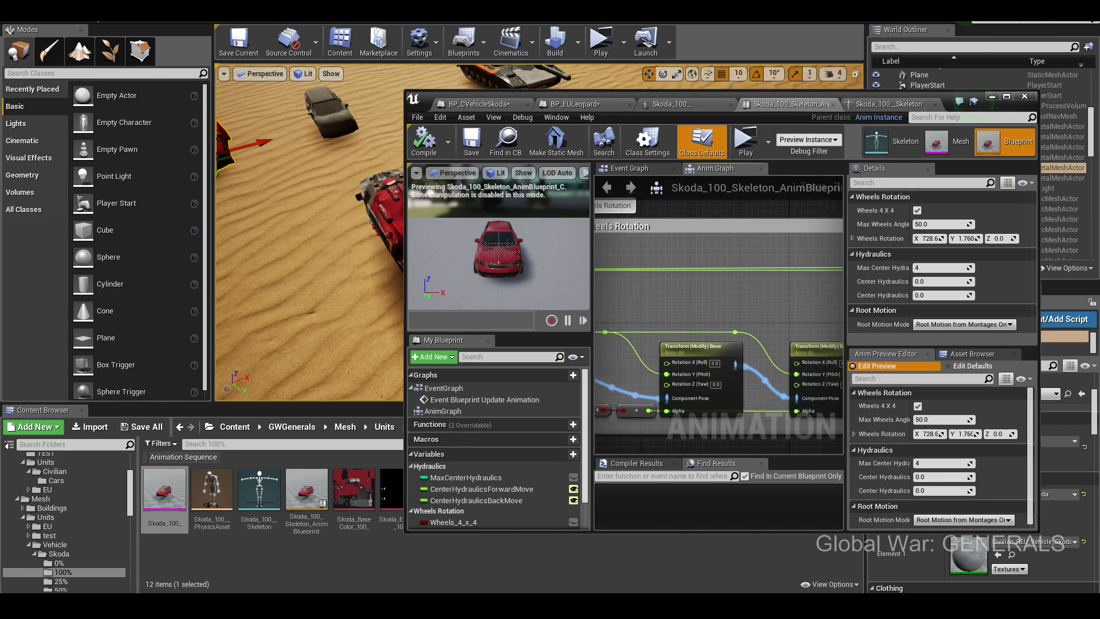
pyautogui.moveTo(803, 298); pyautogui.dragTo(739, 281, button='right')
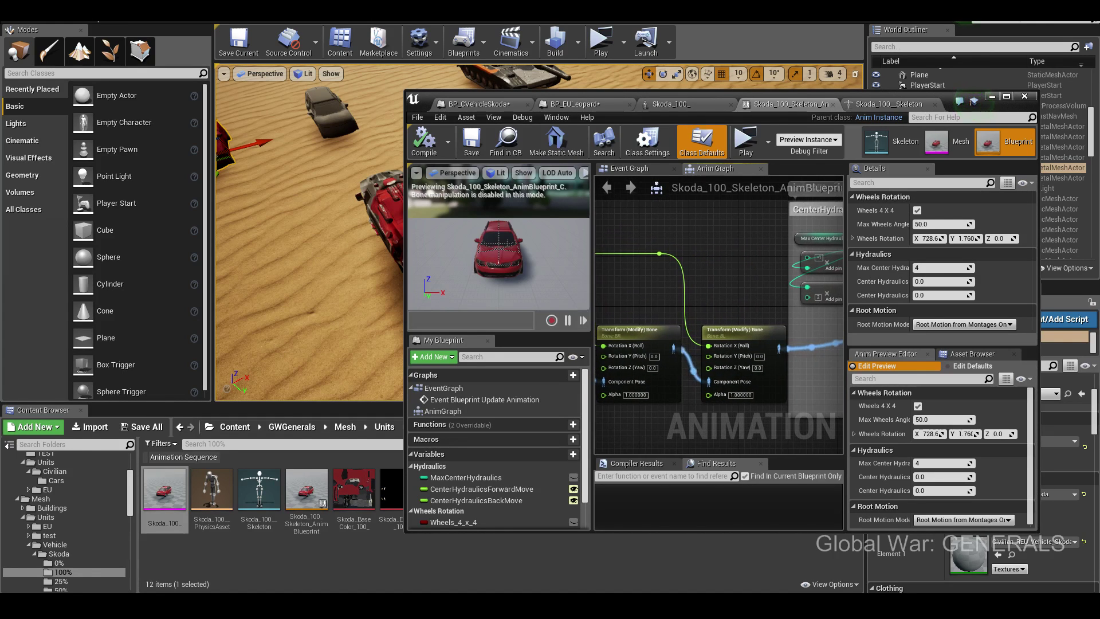
pyautogui.moveTo(814, 275); pyautogui.dragTo(617, 311, button='right')
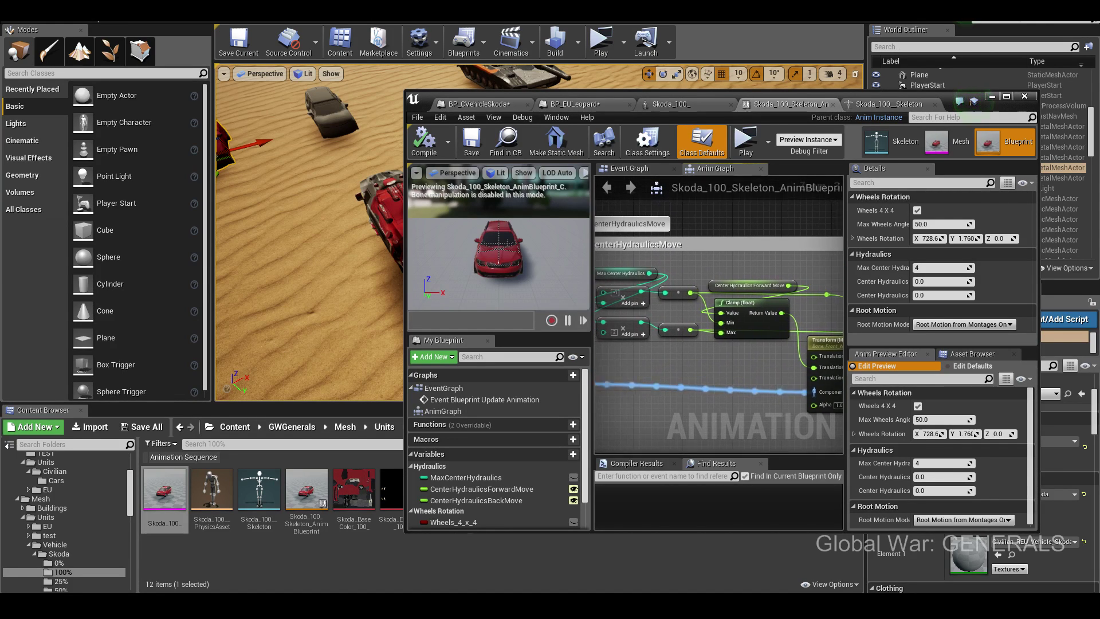
pyautogui.moveTo(744, 320); pyautogui.dragTo(716, 241, button='right')
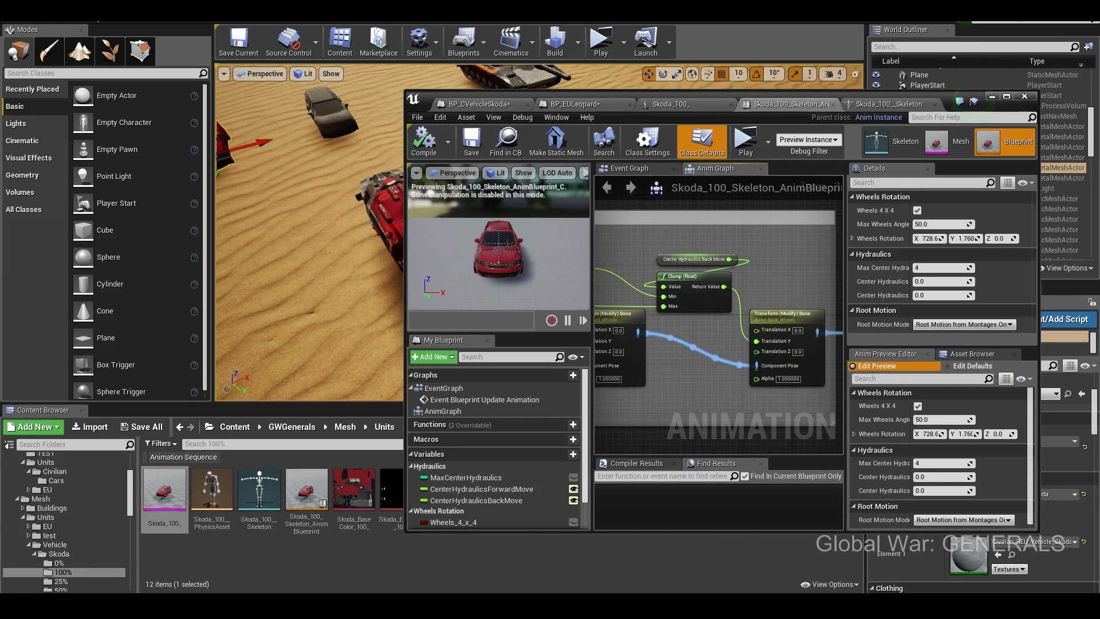
pyautogui.moveTo(802, 269); pyautogui.dragTo(594, 277, button='right')
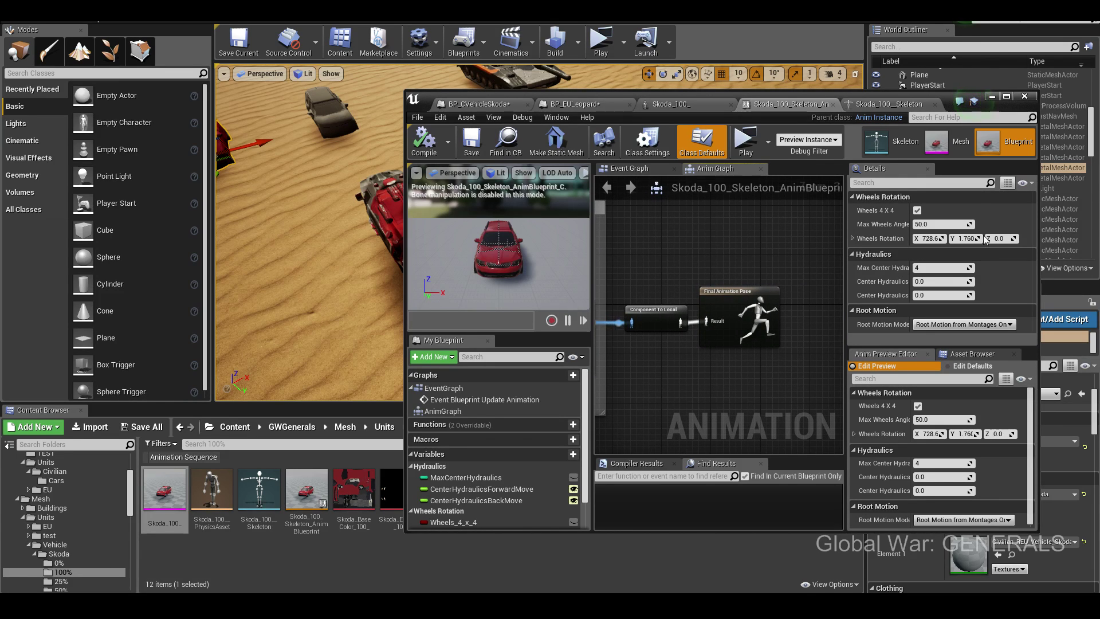
# - Cycle through the Skoda skeleton, anim blueprint and mesh editors, ending on BP_EULeopard
pyautogui.click(887, 106)
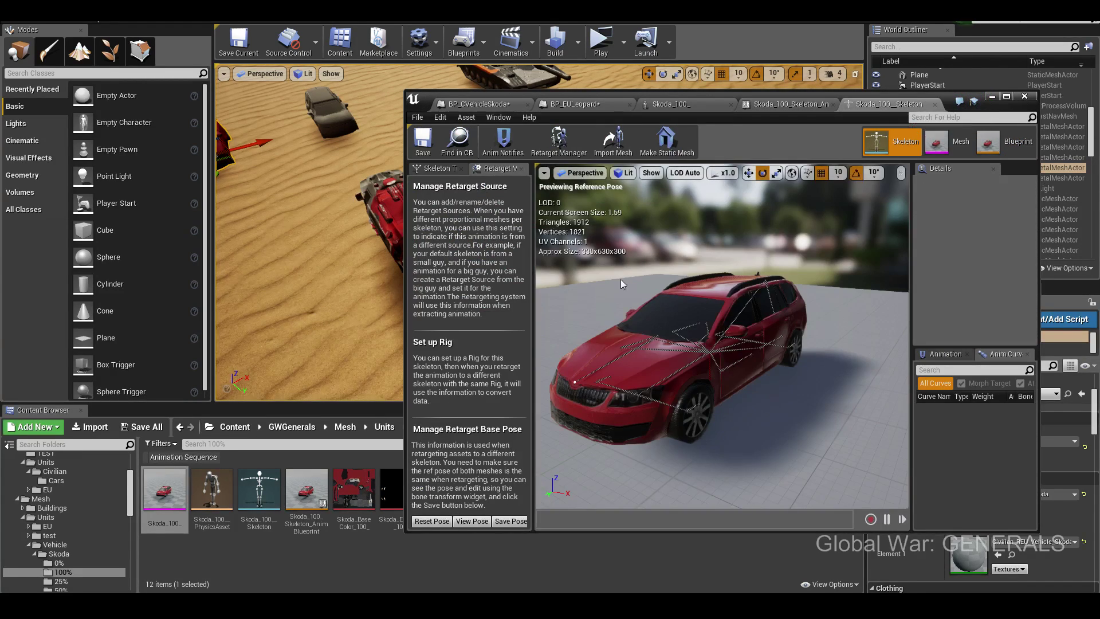
pyautogui.click(774, 105)
pyautogui.click(673, 104)
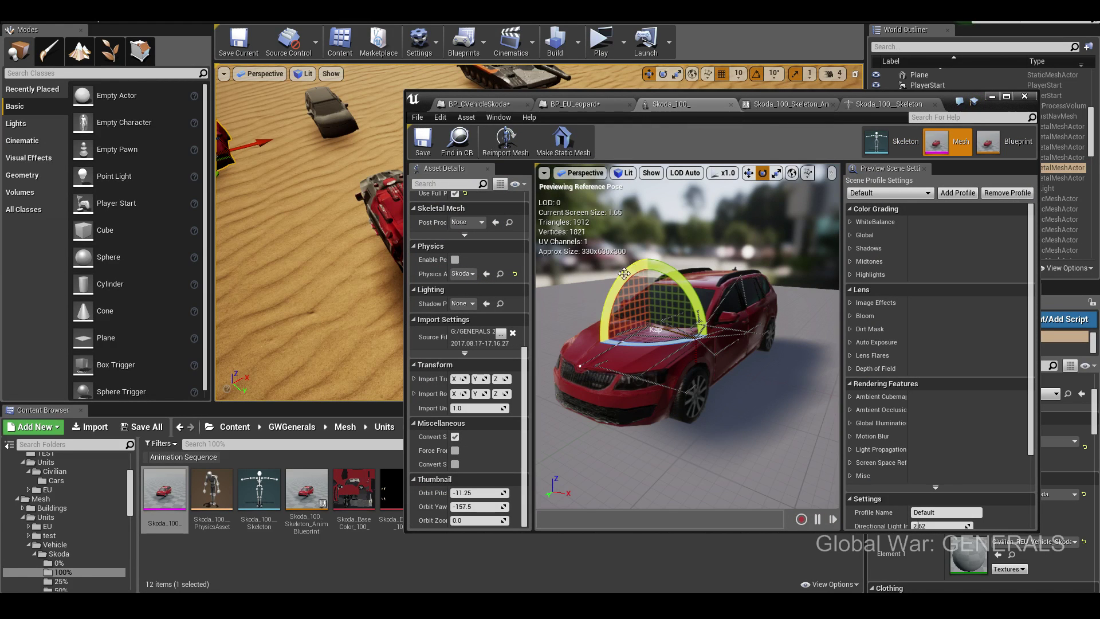
pyautogui.click(598, 105)
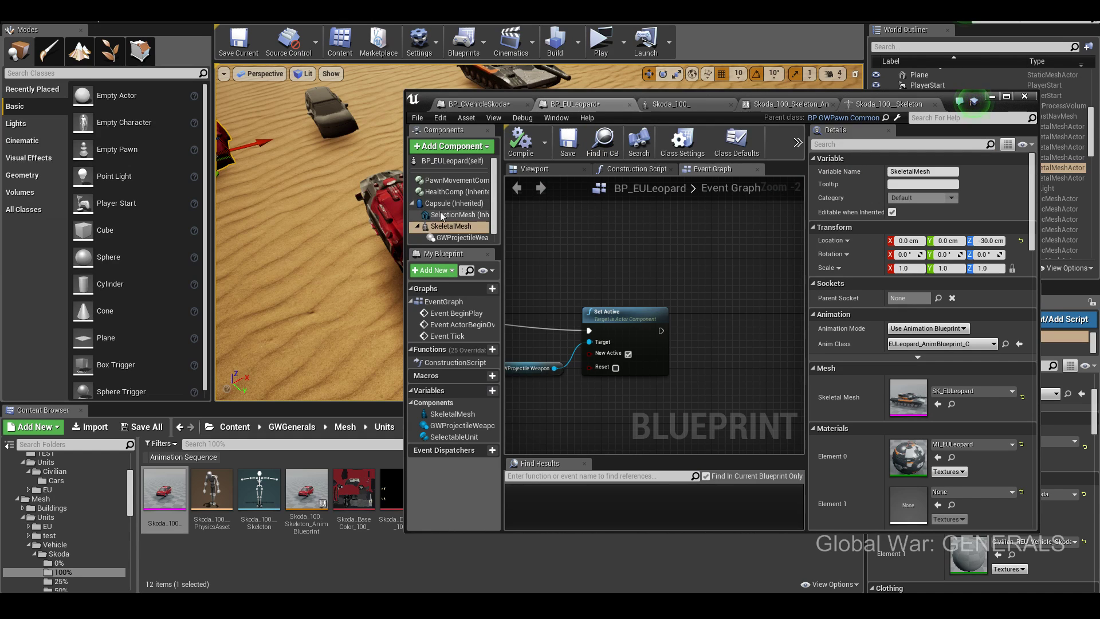
# - Inspect the Leopard's SelectionMesh and SkeletalMesh components and delete a stray Skoda_100_ node
pyautogui.click(443, 215)
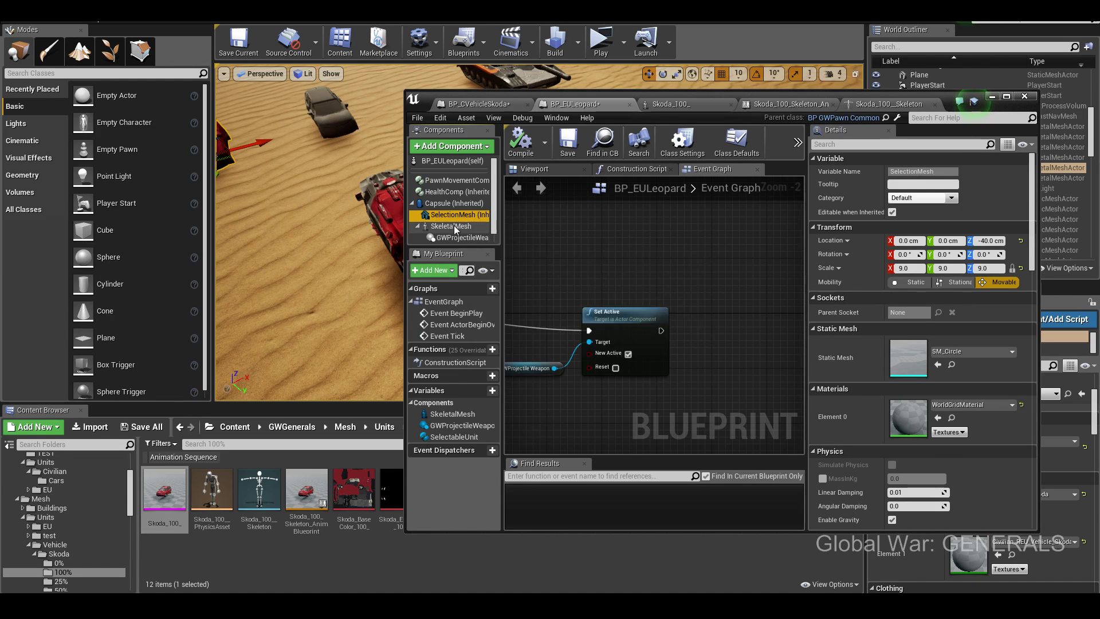
pyautogui.doubleClick(454, 225)
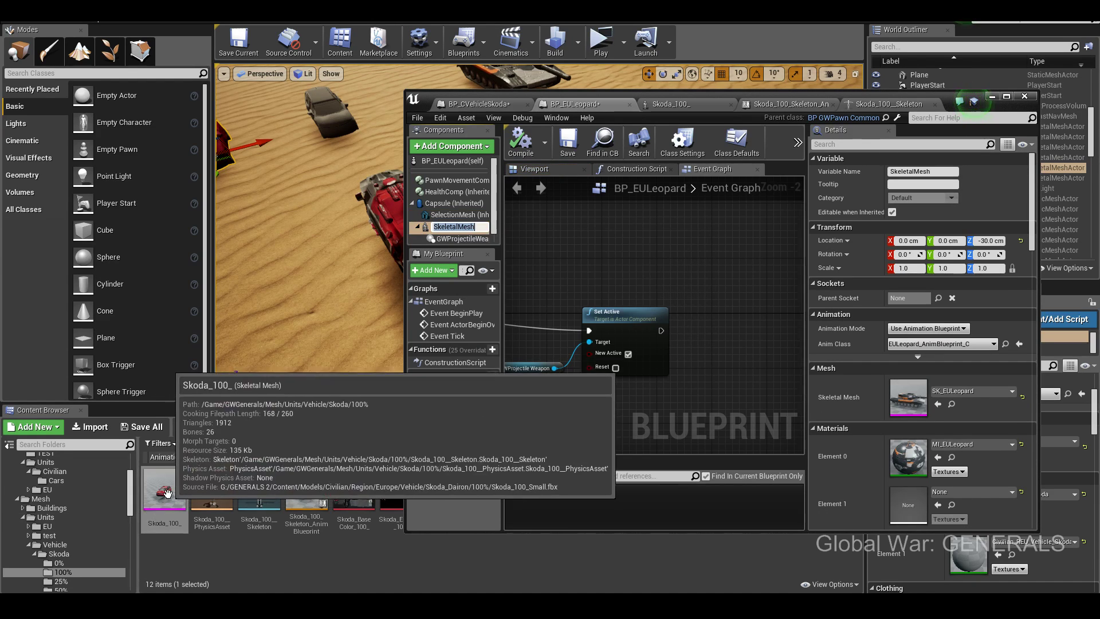
pyautogui.moveTo(164, 490); pyautogui.dragTo(928, 427)
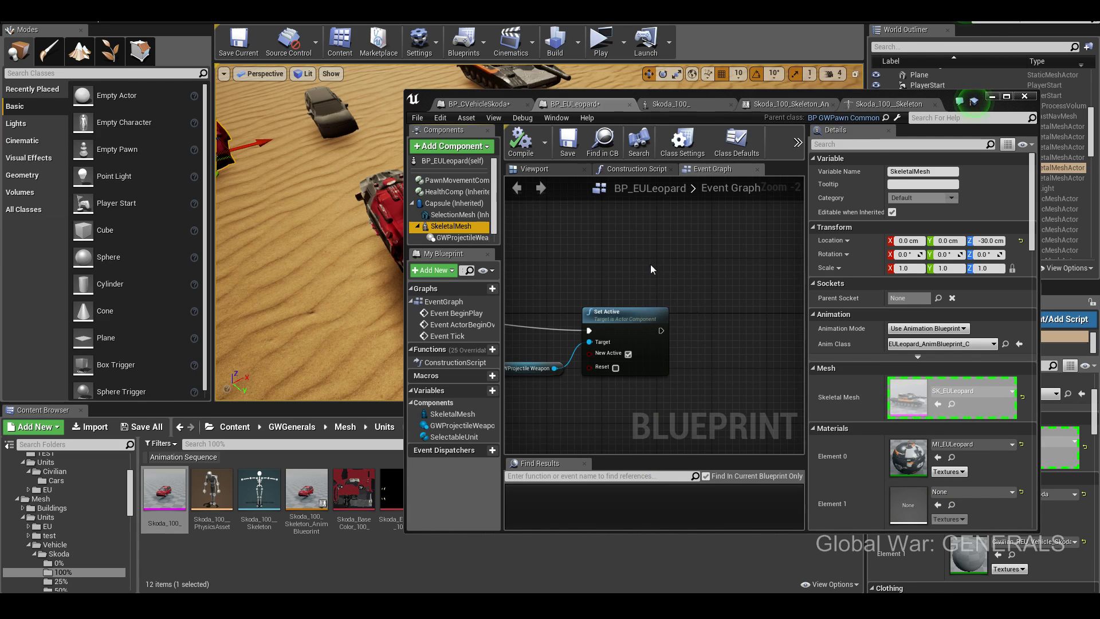
pyautogui.moveTo(650, 268); pyautogui.dragTo(651, 270)
pyautogui.press('Delete')
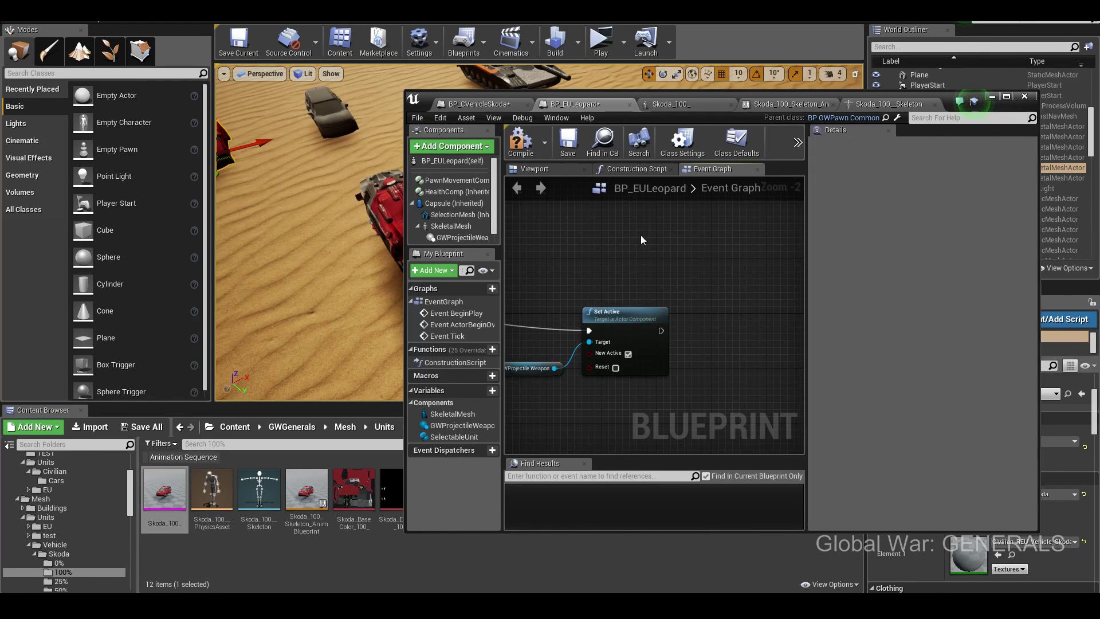
pyautogui.click(490, 107)
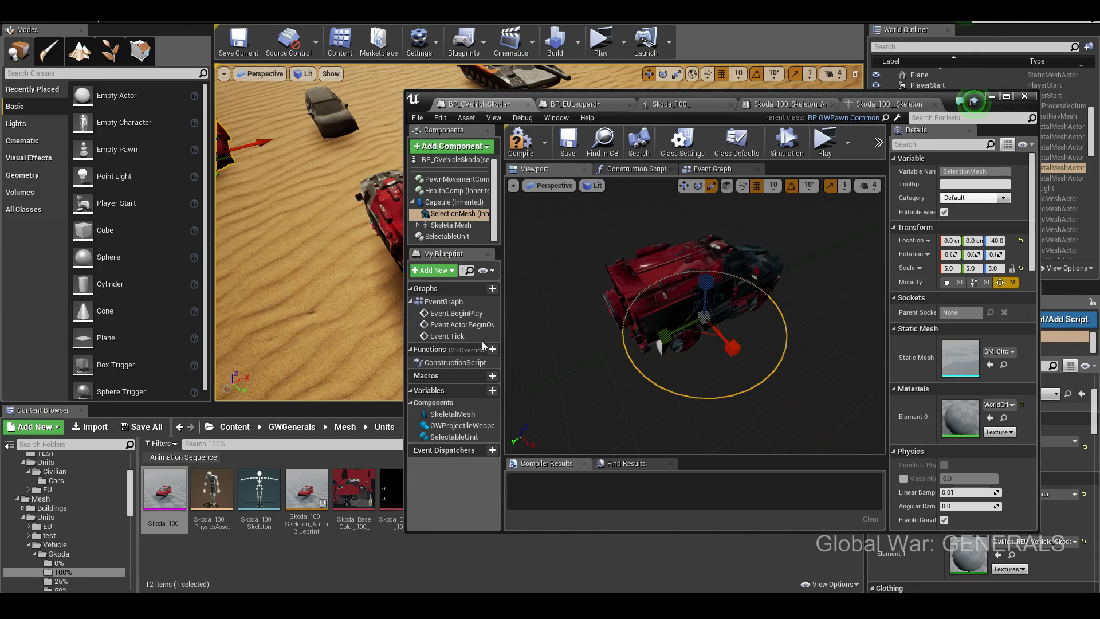
# - Set Skoda_100_ as the SkeletalMesh component's mesh, then undo that change
pyautogui.click(451, 224)
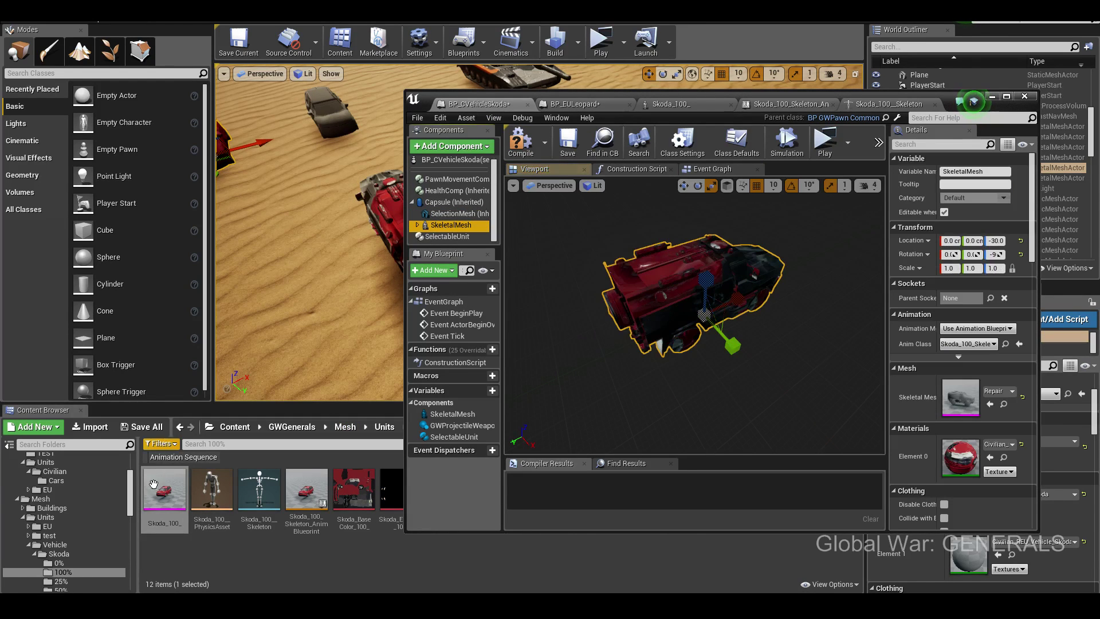
pyautogui.moveTo(165, 490); pyautogui.dragTo(688, 316)
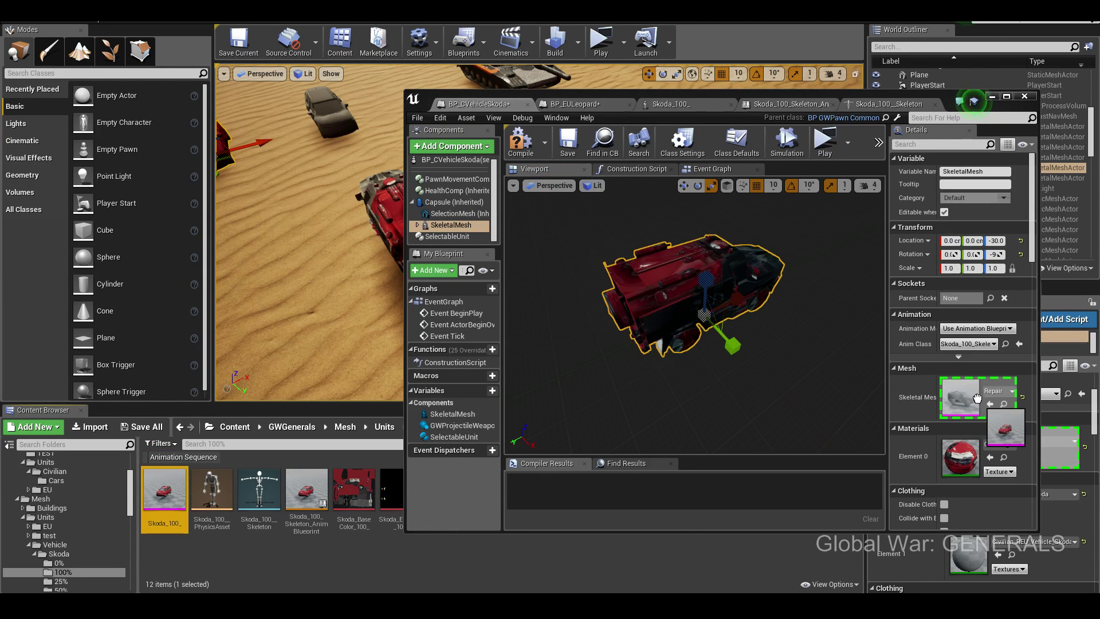
pyautogui.moveTo(868, 369); pyautogui.dragTo(977, 404)
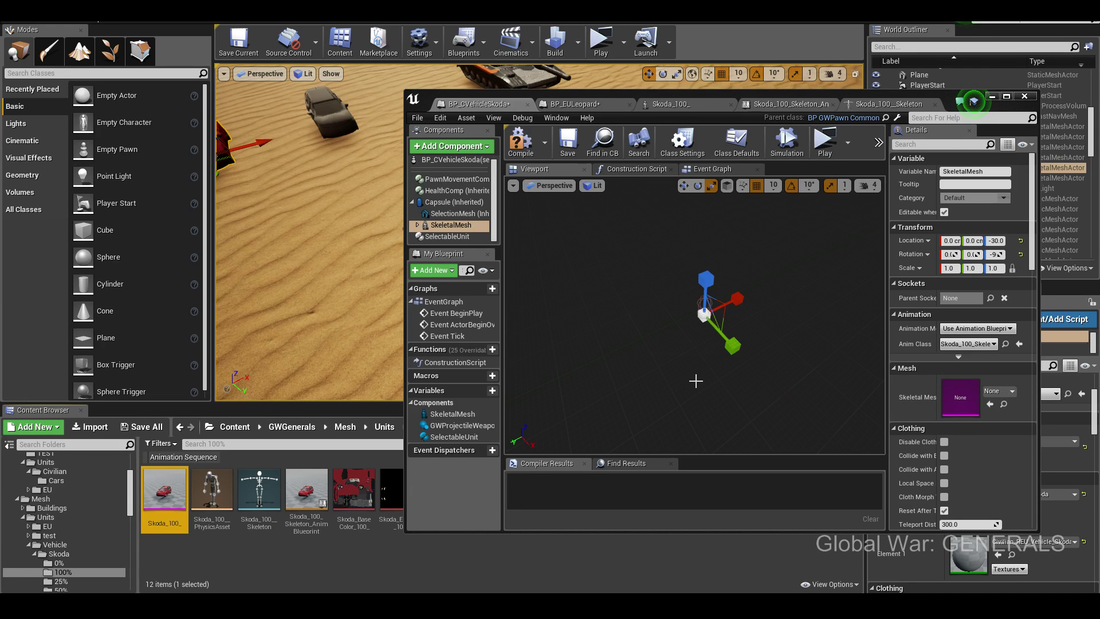
pyautogui.hotkey('ctrl', 'z')
# - Attach a Skoda_100_ component under SkeletalMesh, then delete and restore SkeletalMesh
pyautogui.moveTo(164, 490); pyautogui.dragTo(717, 295)
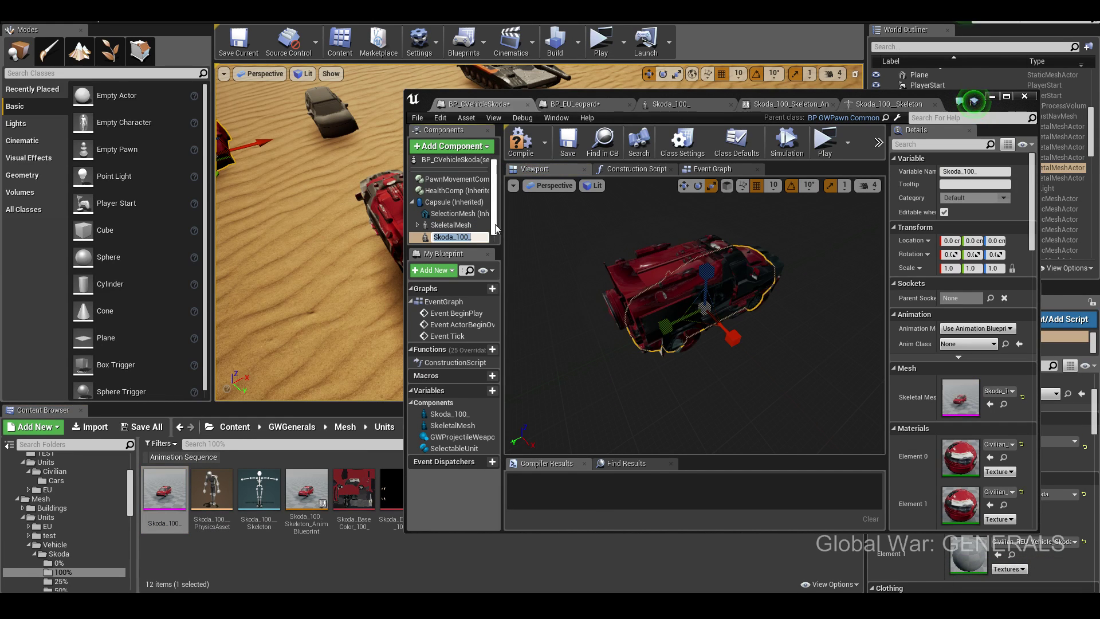
pyautogui.scroll(-1, 496, 235)
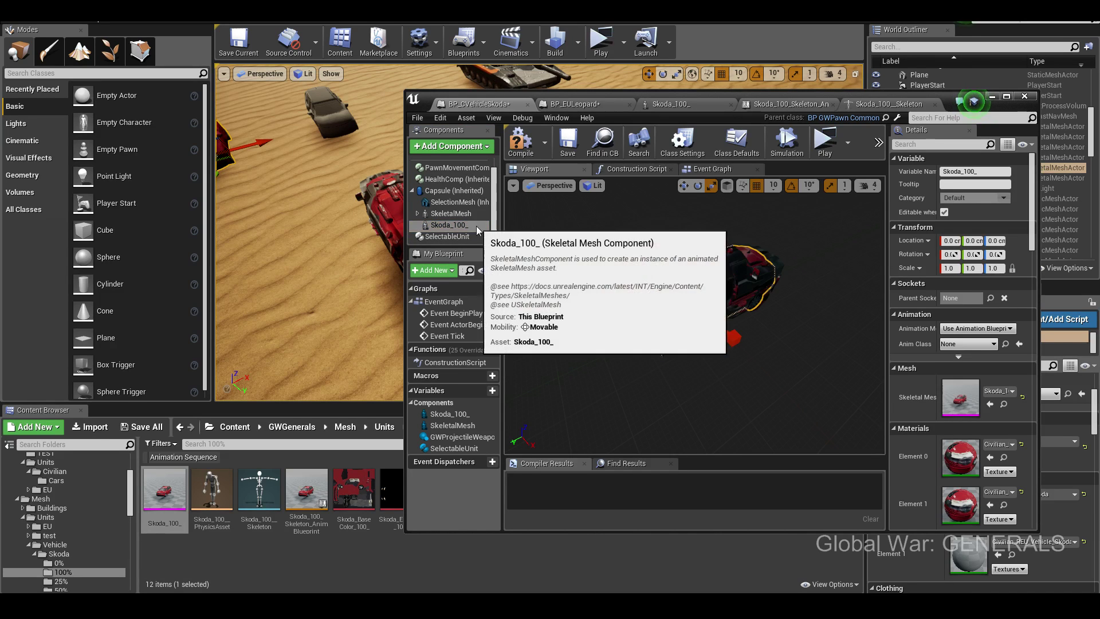
pyautogui.moveTo(456, 227); pyautogui.dragTo(451, 213)
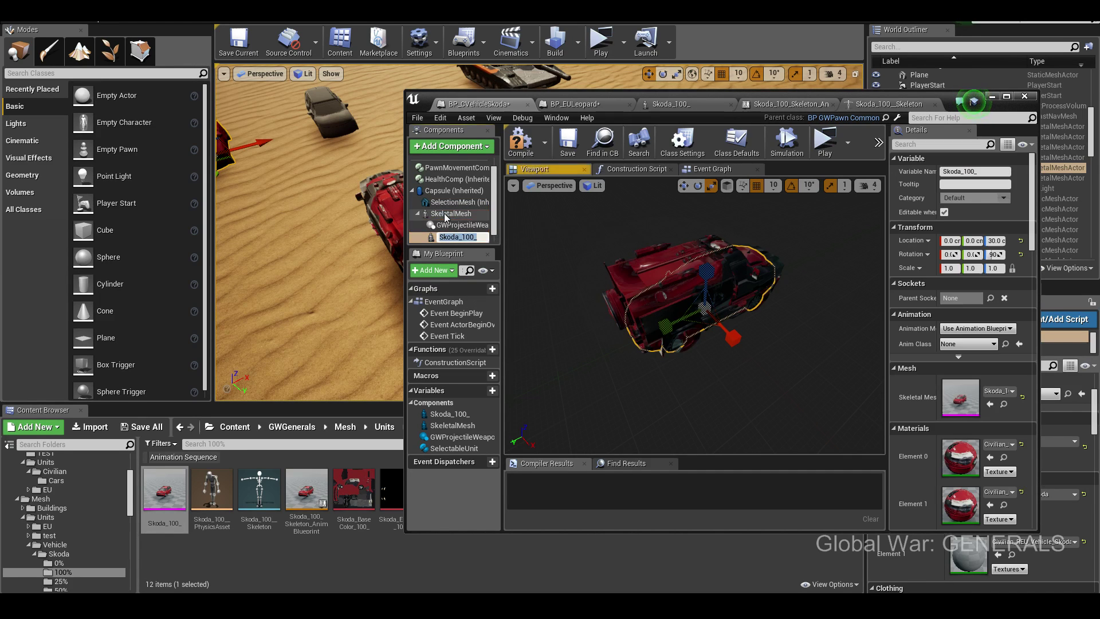
pyautogui.click(693, 271)
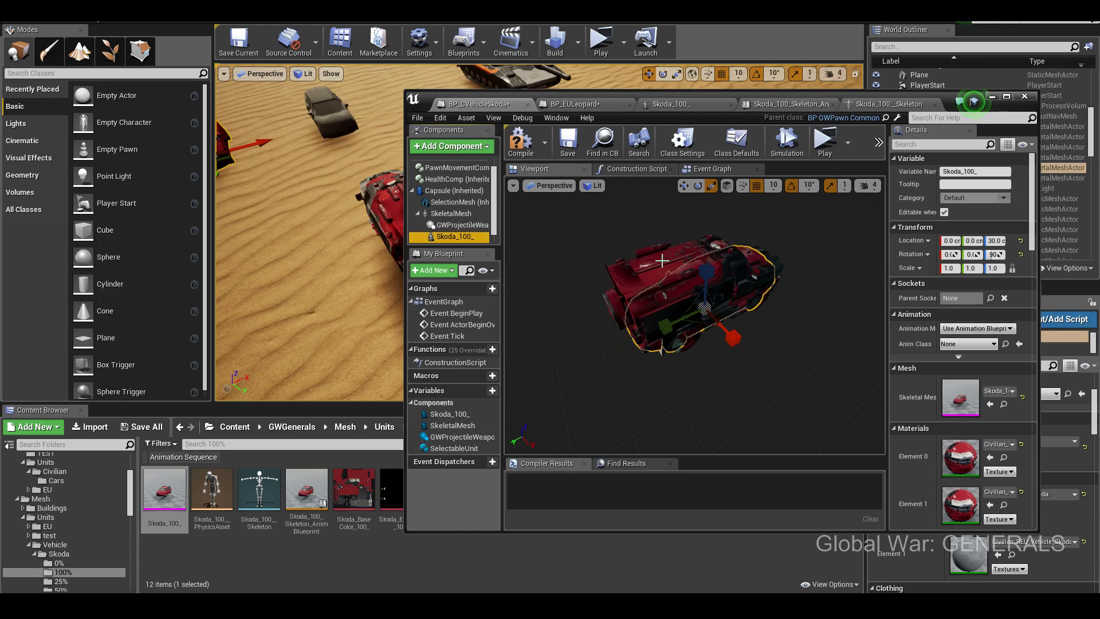
pyautogui.press('Delete')
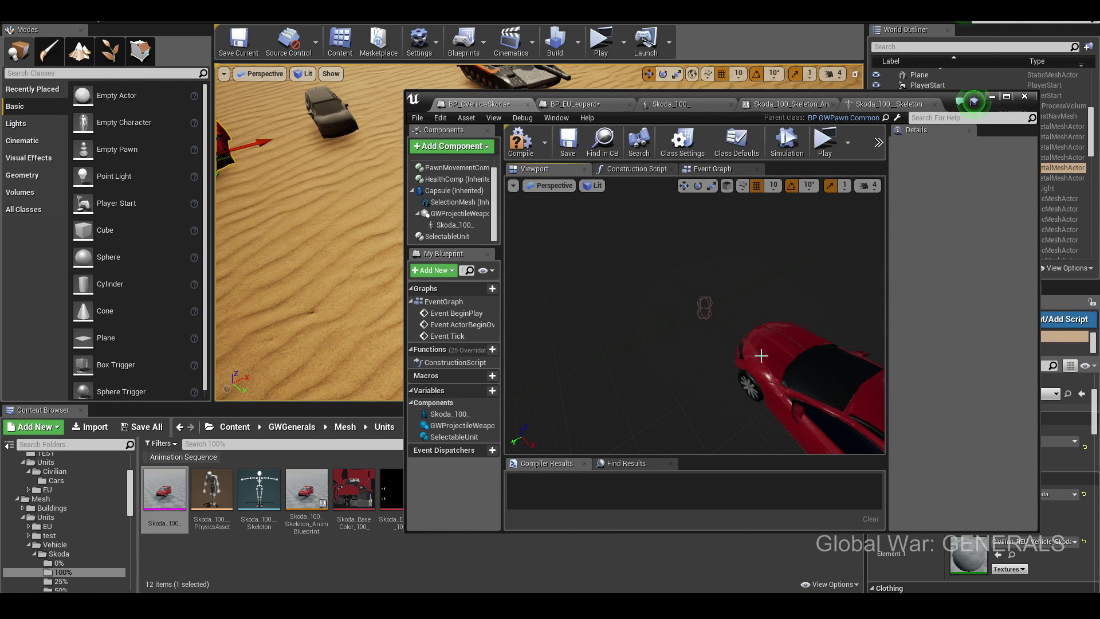
pyautogui.click(761, 355)
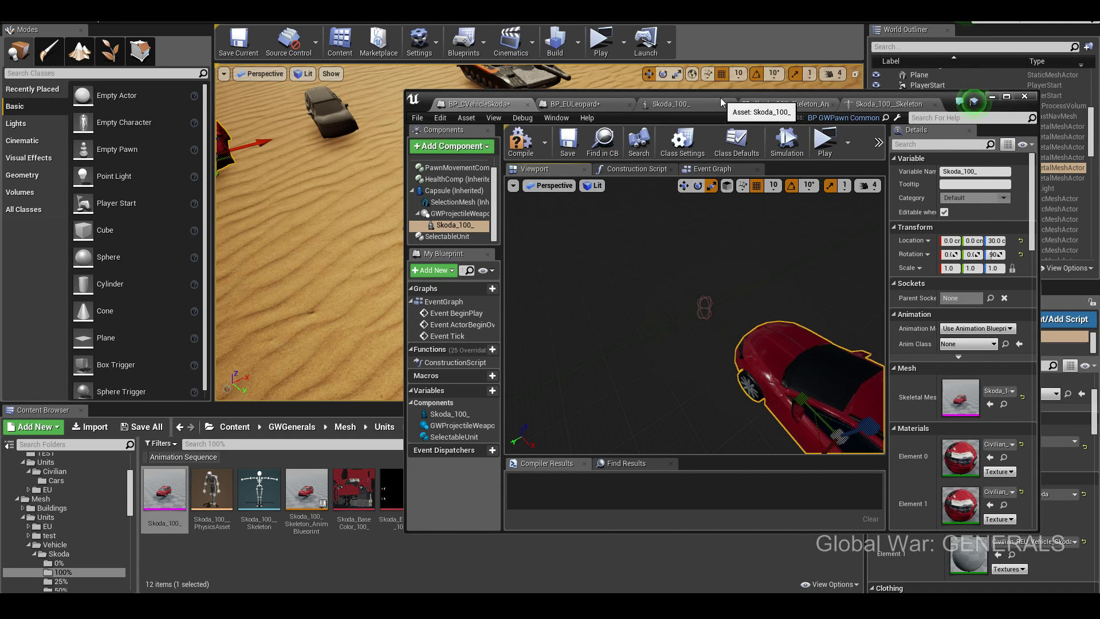
pyautogui.moveTo(720, 97)
pyautogui.mouseDown()
pyautogui.moveTo(792, 94)
pyautogui.moveTo(754, 92)
pyautogui.mouseUp()
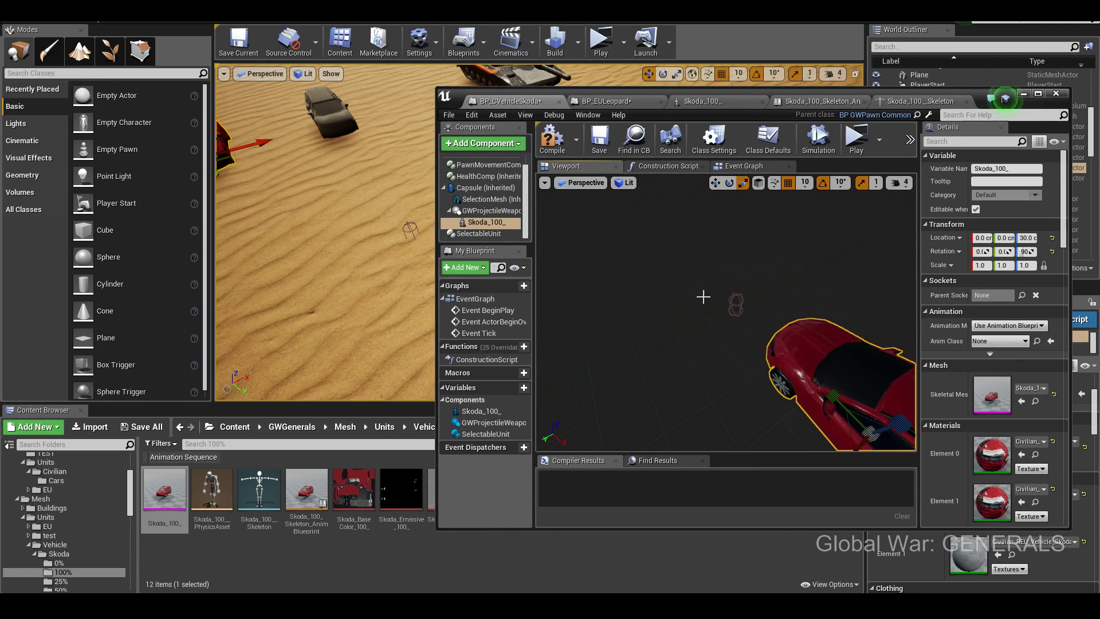
pyautogui.press('Delete')
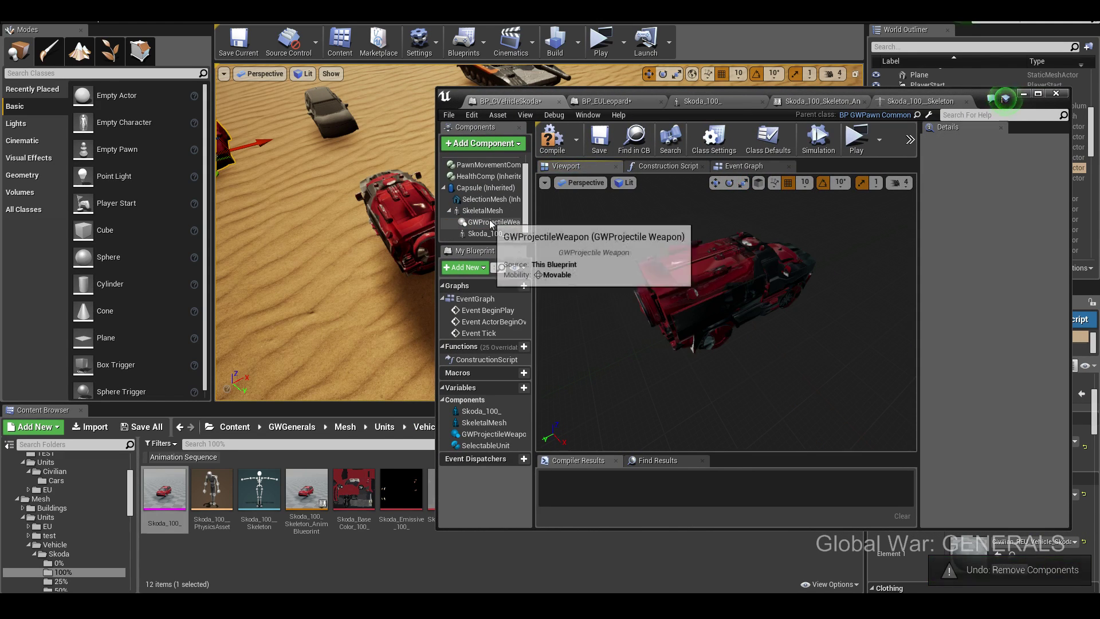
# - Clear SkeletalMesh's mesh, undo the Skoda_100_ component changes, and drop Skoda_100_ on the slot again
pyautogui.click(486, 210)
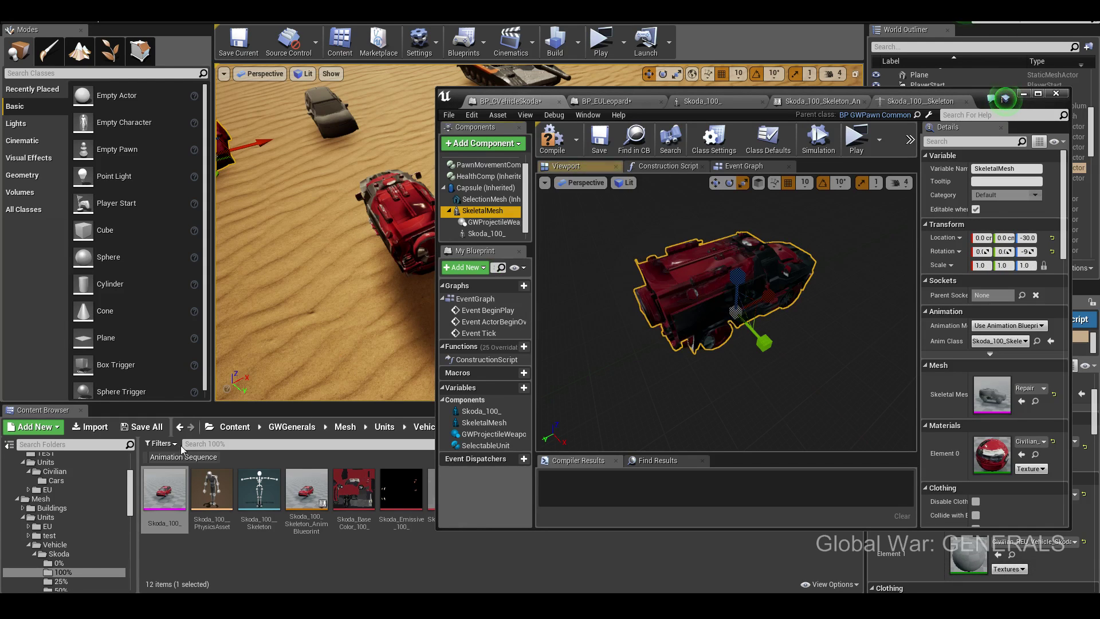
pyautogui.moveTo(165, 492); pyautogui.dragTo(992, 394)
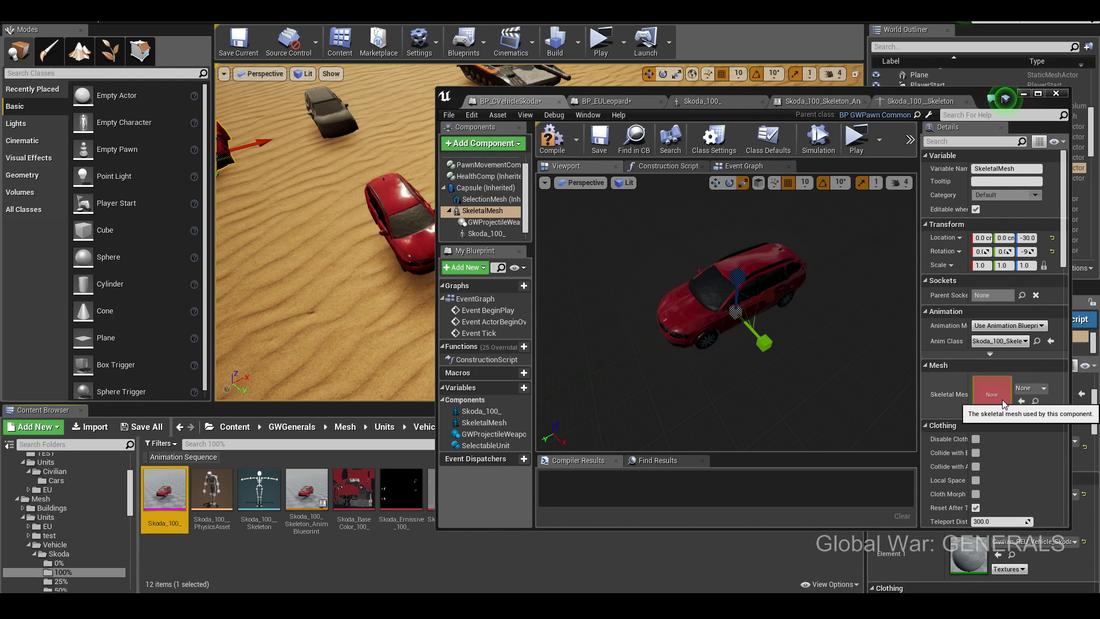
pyautogui.click(481, 233)
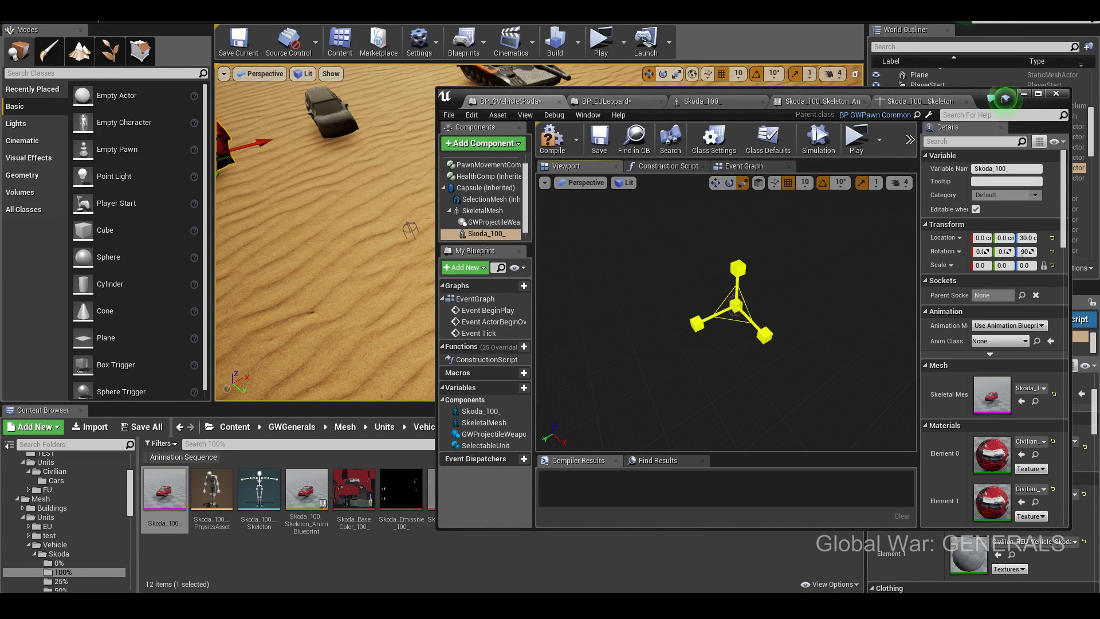
pyautogui.hotkey('ctrl', 'z')
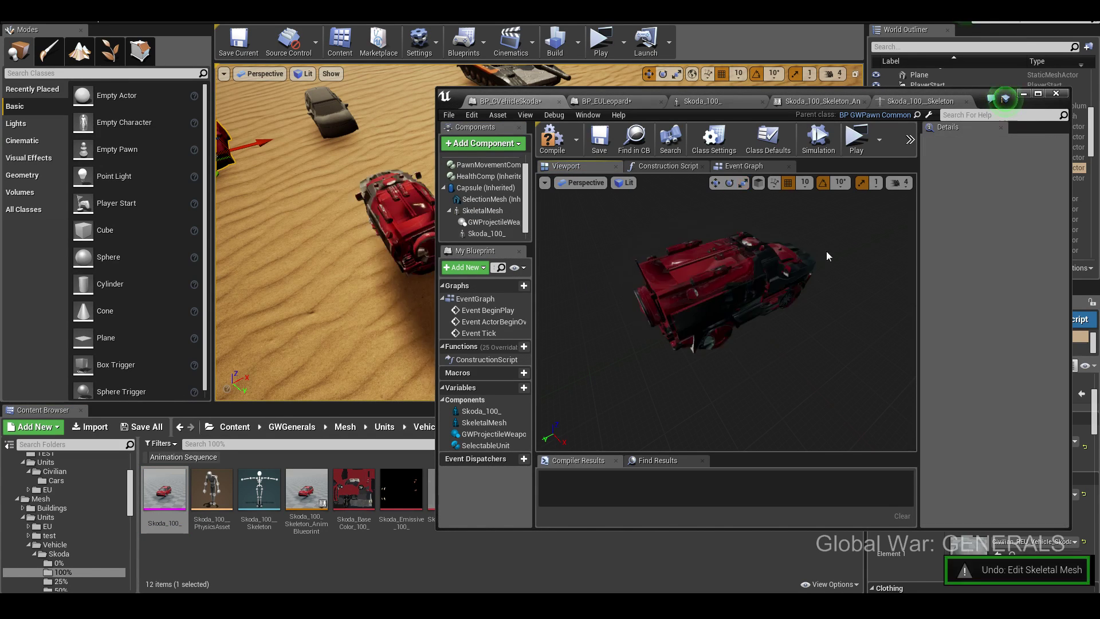
pyautogui.hotkey('ctrl', 'z')
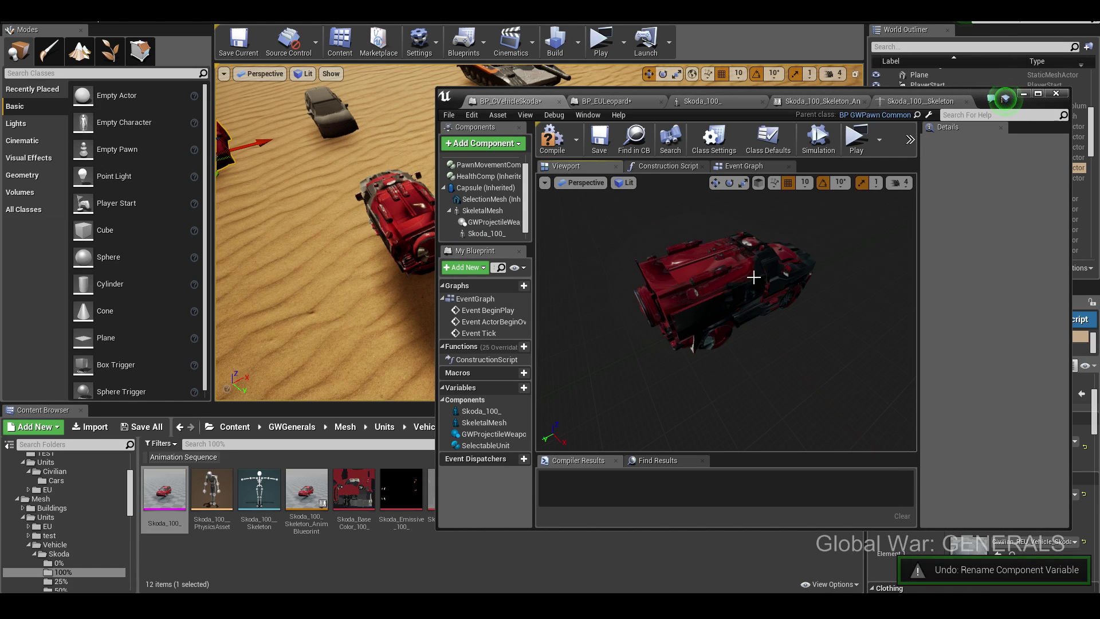
pyautogui.hotkey('ctrl', 'z')
pyautogui.hotkey('ctrl', 'z')
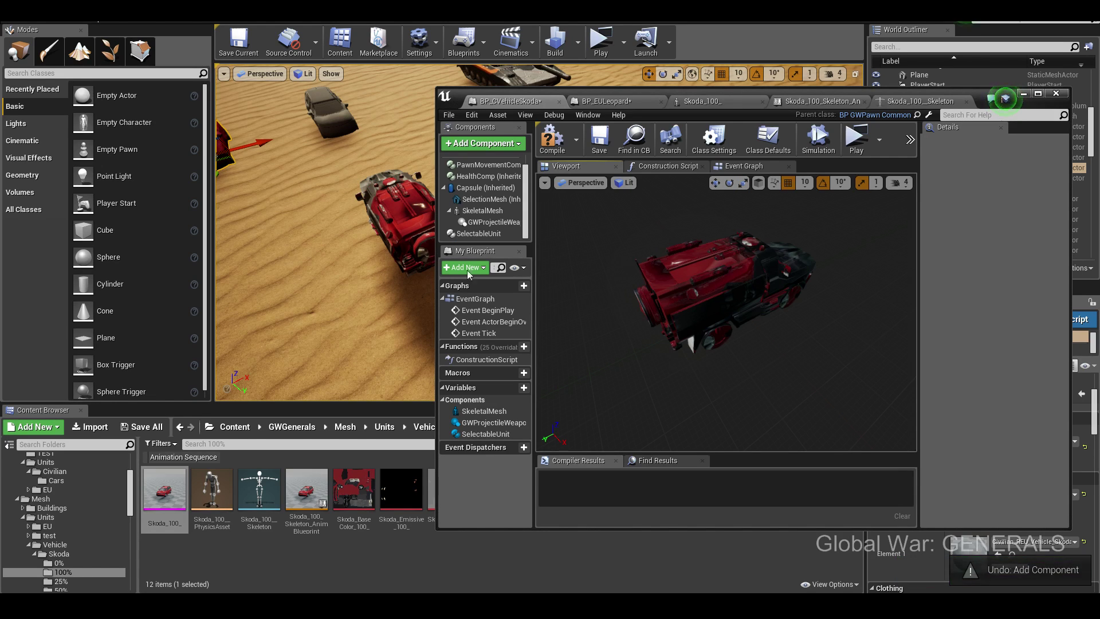
pyautogui.click(487, 215)
pyautogui.moveTo(164, 490); pyautogui.dragTo(1013, 394)
pyautogui.hotkey('ctrl', 'z')
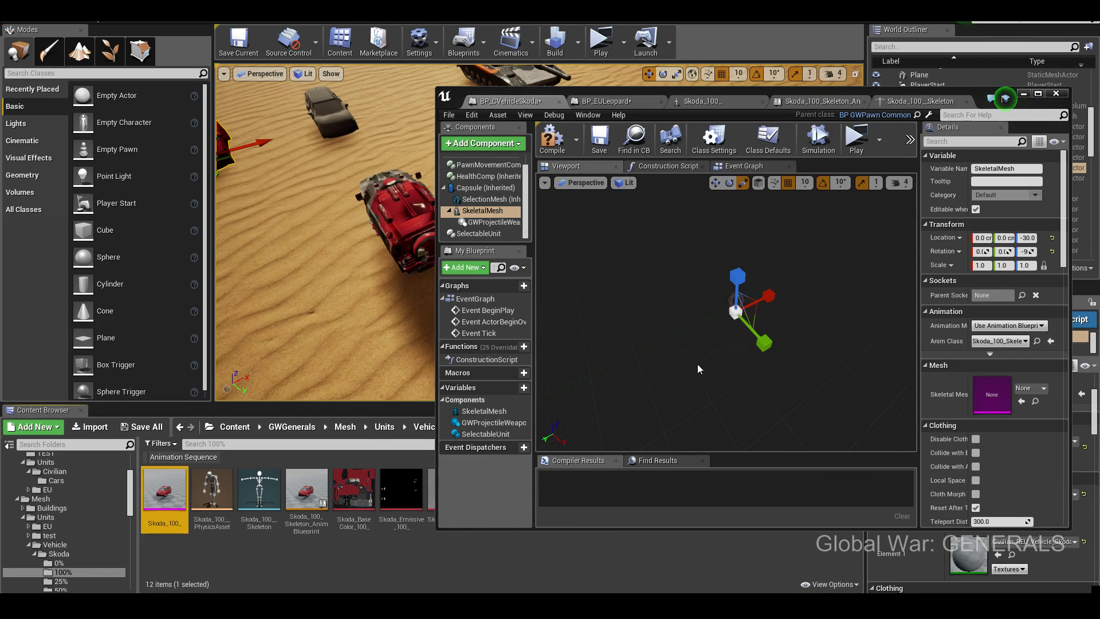
# - Try Rhino, SK_EUDozer, SK_EULeopard, SK_EUSupTruck and SkeletalCube on SkeletalMesh, then clear it
pyautogui.click(504, 211)
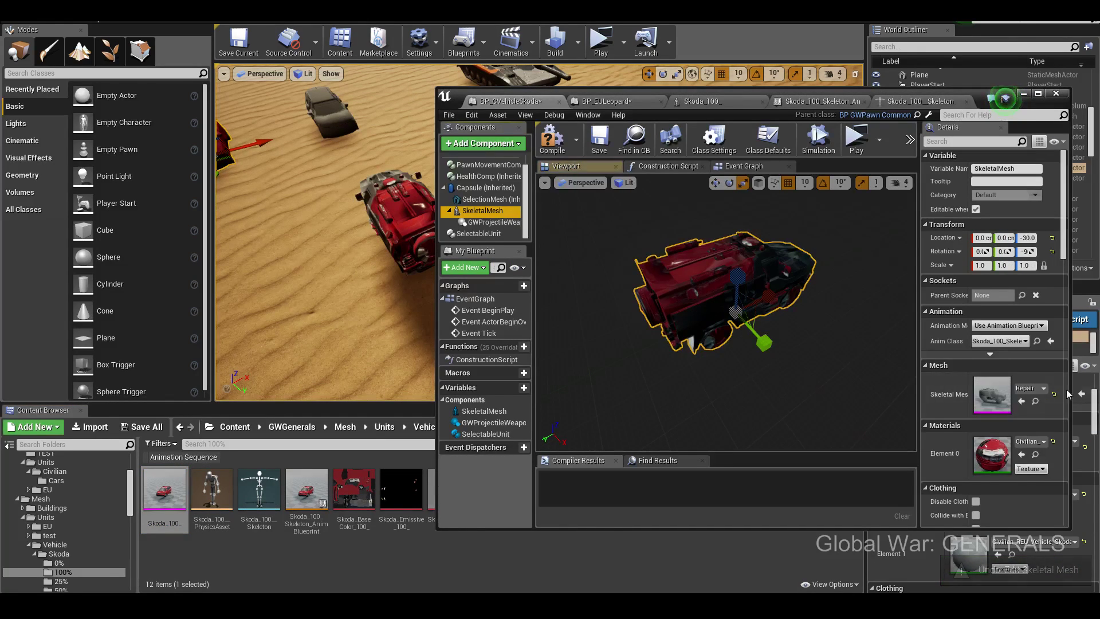
pyautogui.click(1026, 389)
pyautogui.click(1002, 339)
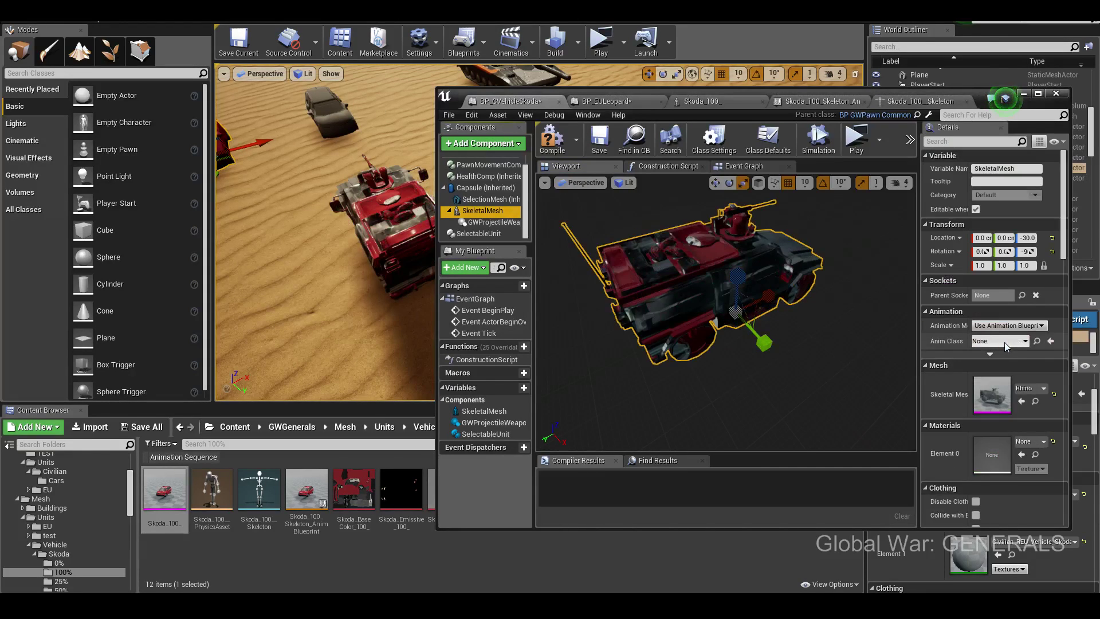
pyautogui.click(1028, 389)
pyautogui.click(999, 344)
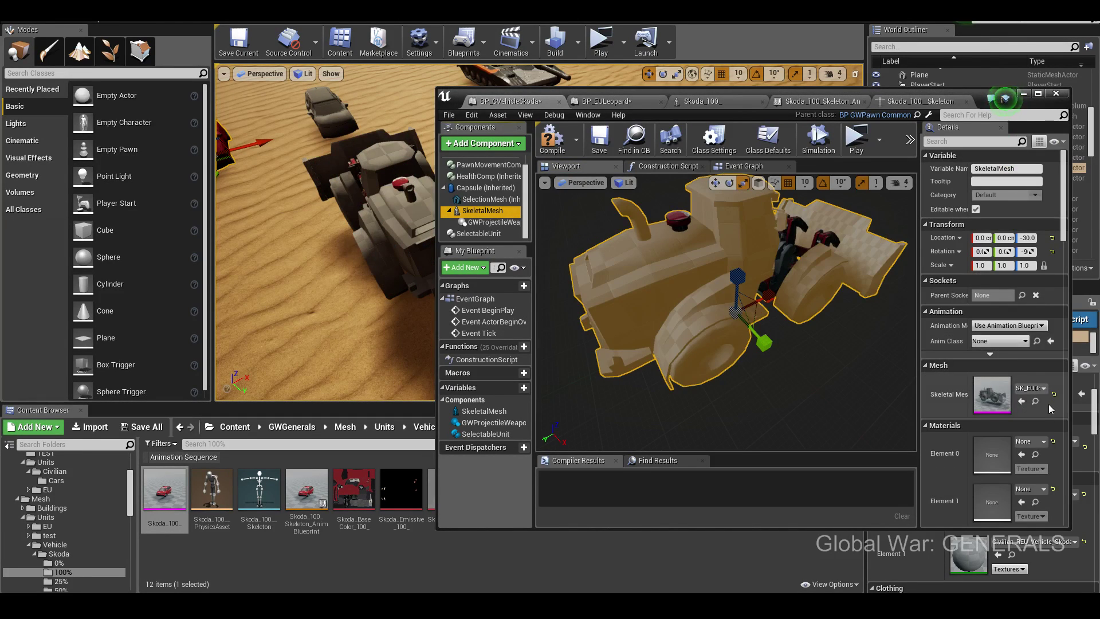
pyautogui.click(1028, 388)
pyautogui.scroll(-1, 1003, 321)
pyautogui.click(1003, 338)
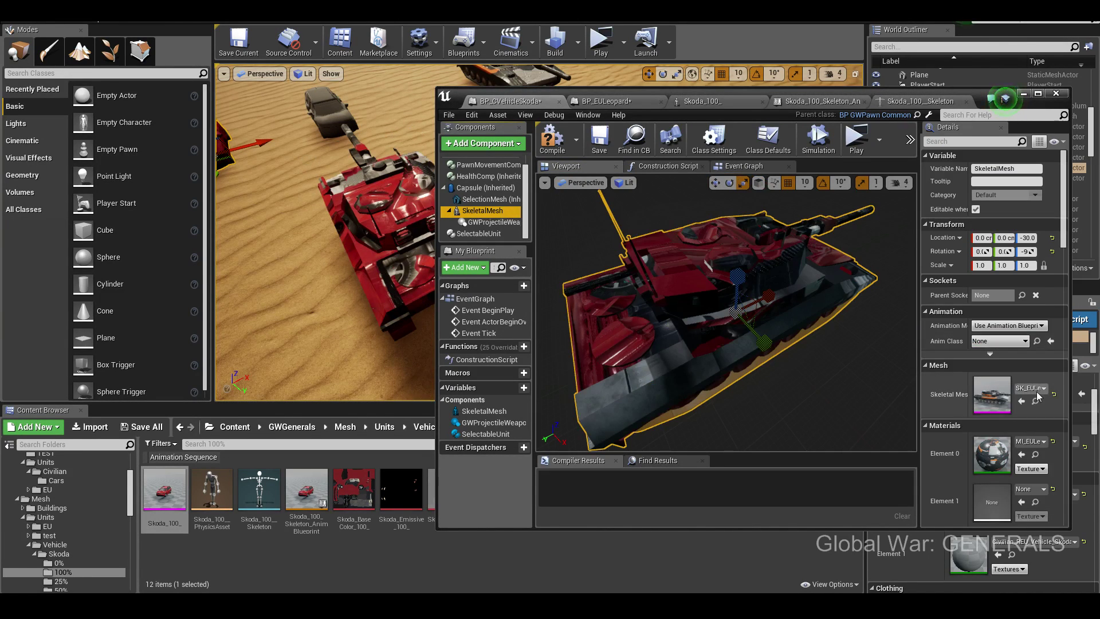
pyautogui.click(1037, 392)
pyautogui.click(985, 338)
pyautogui.click(1031, 388)
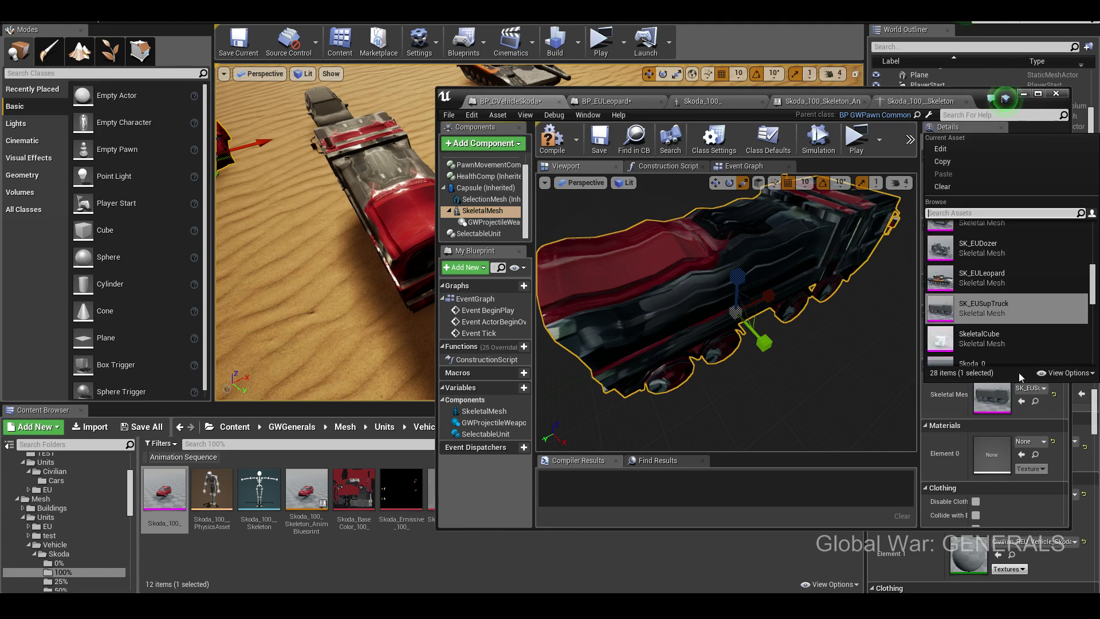
pyautogui.click(993, 342)
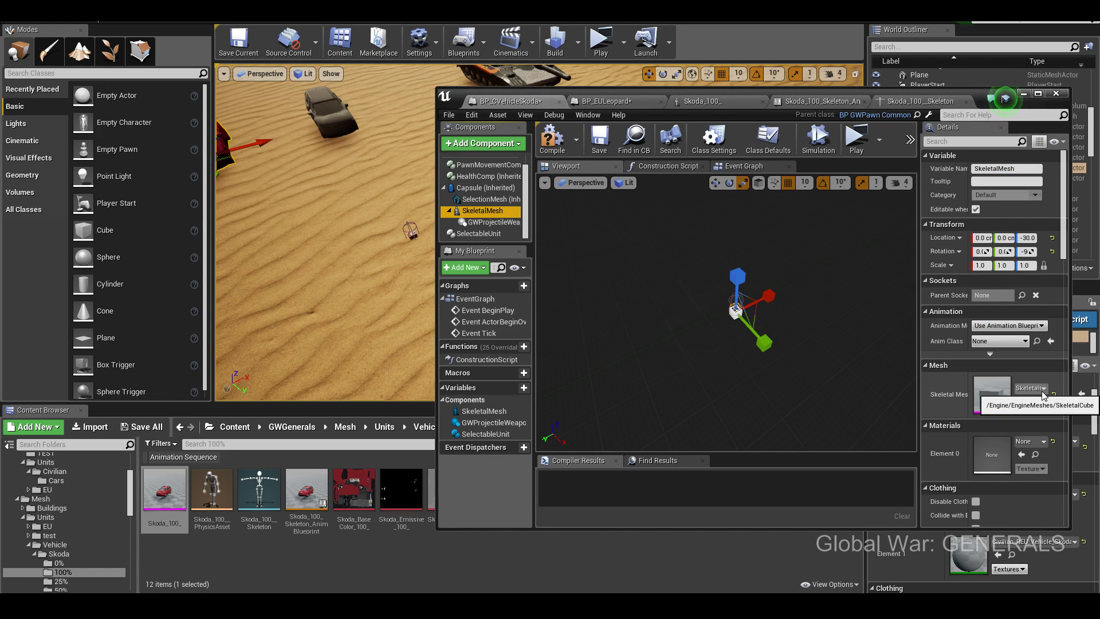
pyautogui.click(1042, 391)
pyautogui.click(998, 327)
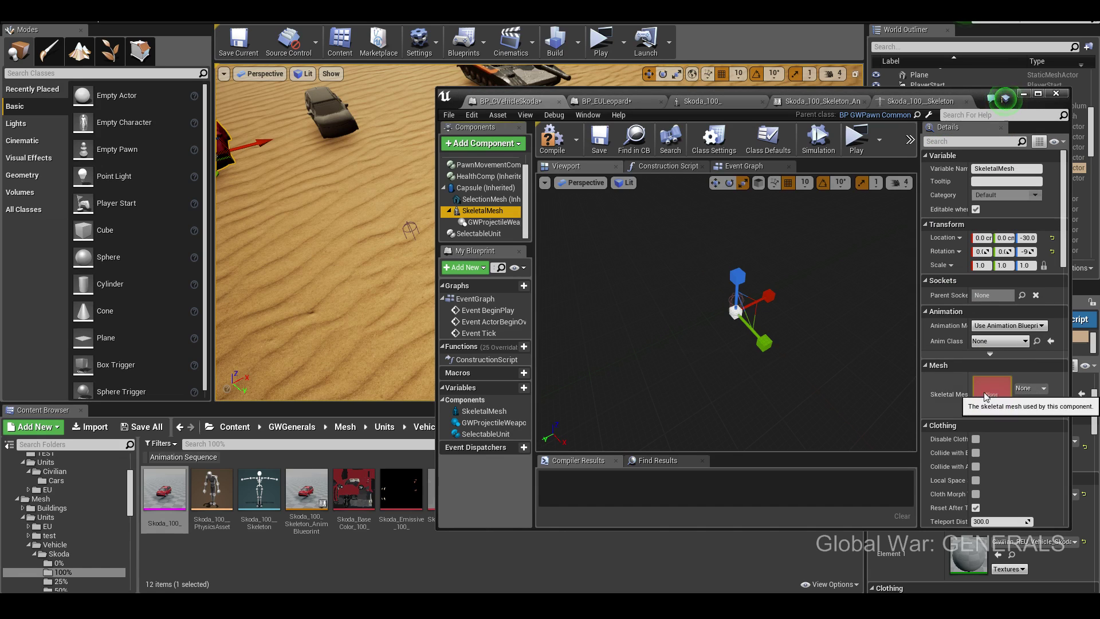
# - Try Dog, DefaultSkeletalMesh, Boxer, dozer_rigged, Hands, King, Mortar and Repair as the mesh
pyautogui.click(1031, 388)
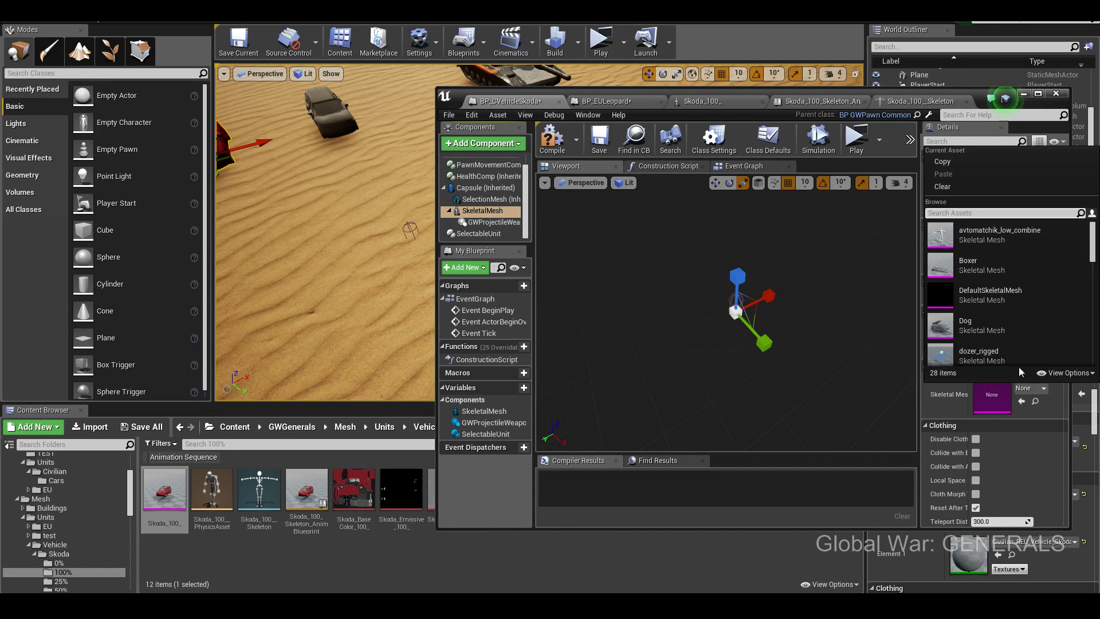
pyautogui.click(999, 325)
pyautogui.click(1040, 387)
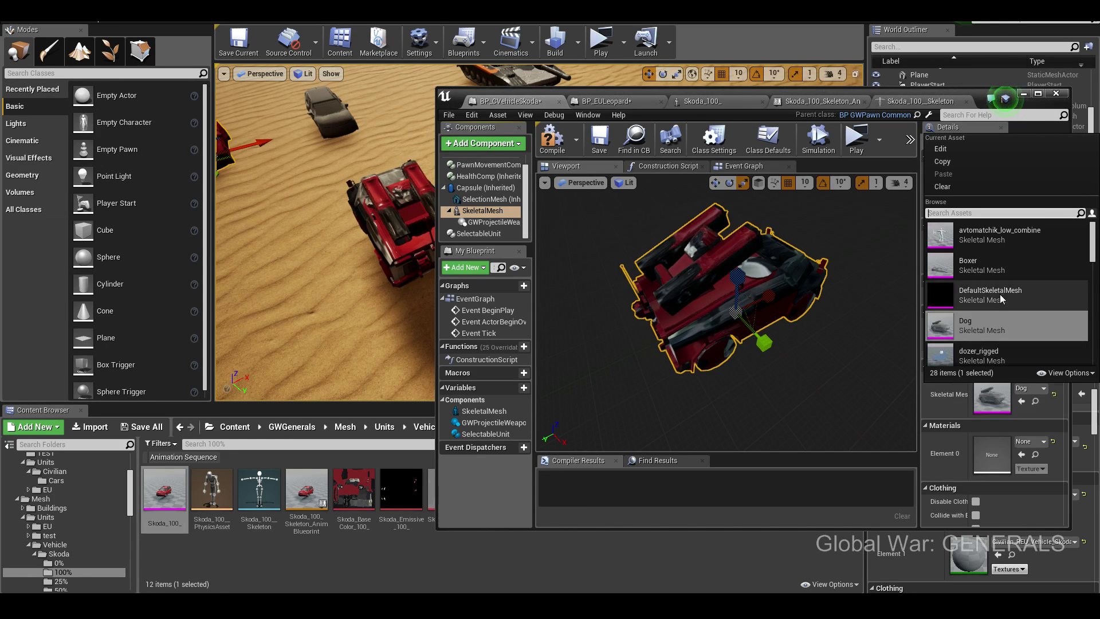
pyautogui.click(999, 293)
pyautogui.click(1043, 388)
pyautogui.click(995, 265)
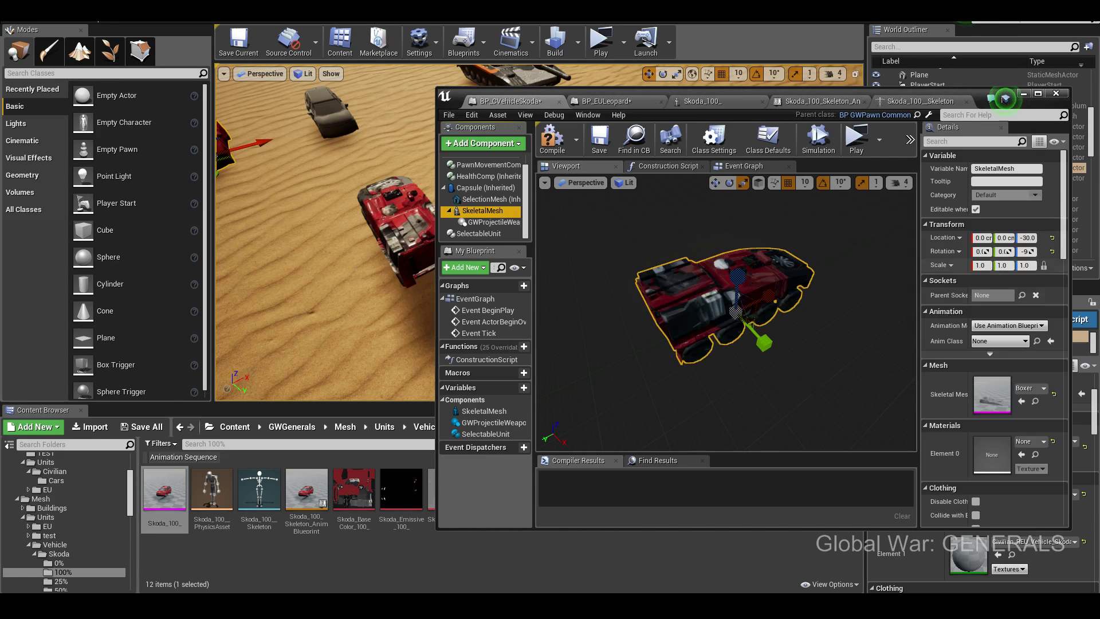
pyautogui.click(1038, 390)
pyautogui.click(1003, 353)
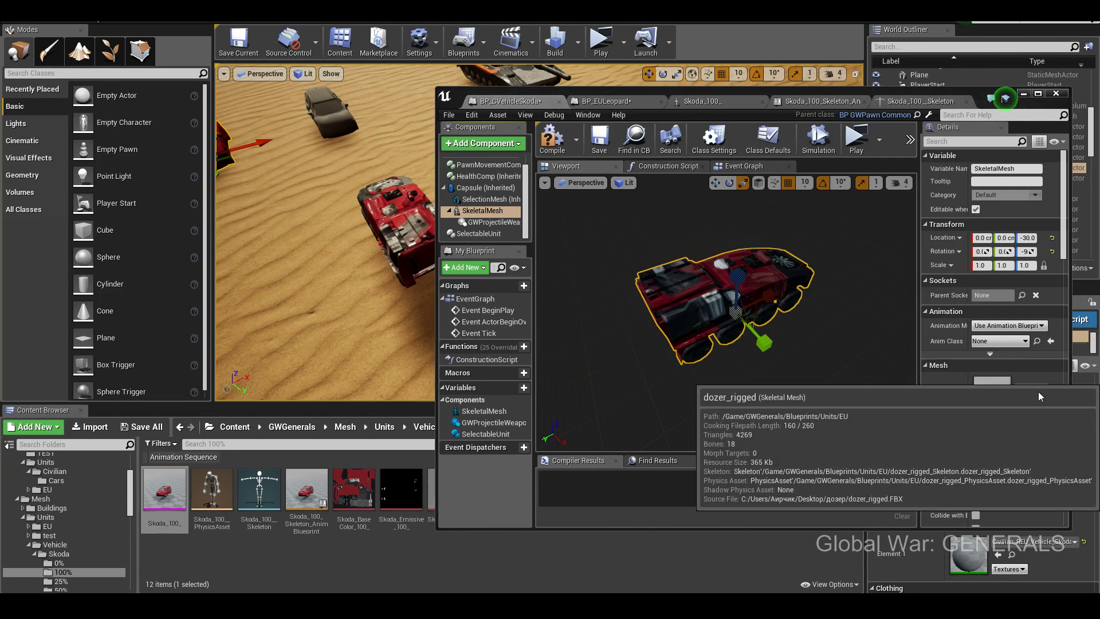
pyautogui.click(1040, 390)
pyautogui.click(1005, 336)
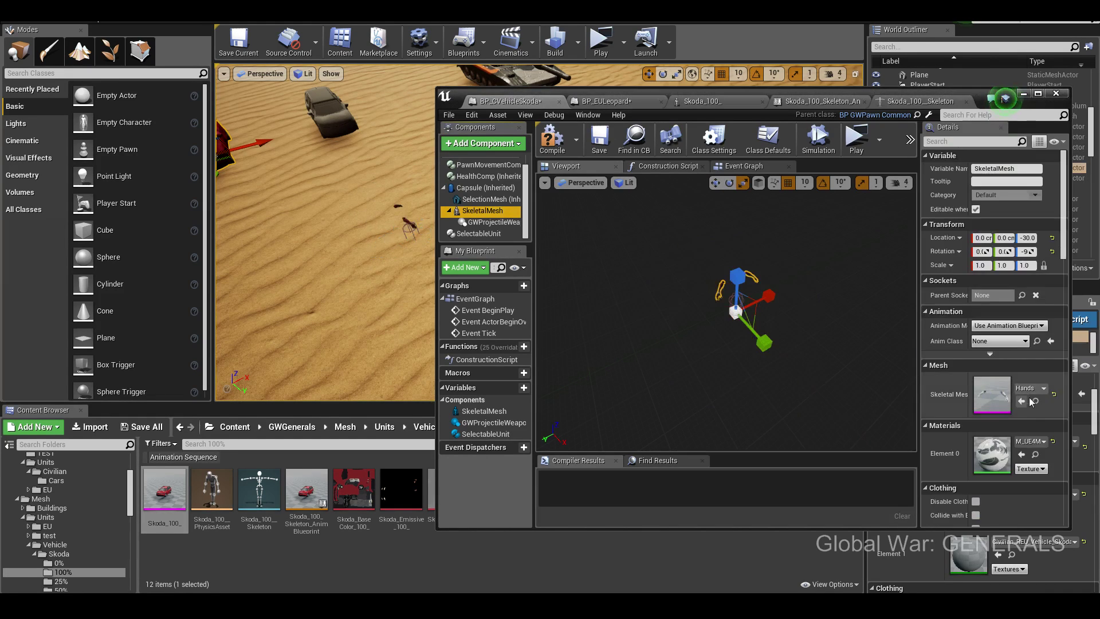
pyautogui.click(1030, 386)
pyautogui.click(1003, 340)
pyautogui.click(1032, 385)
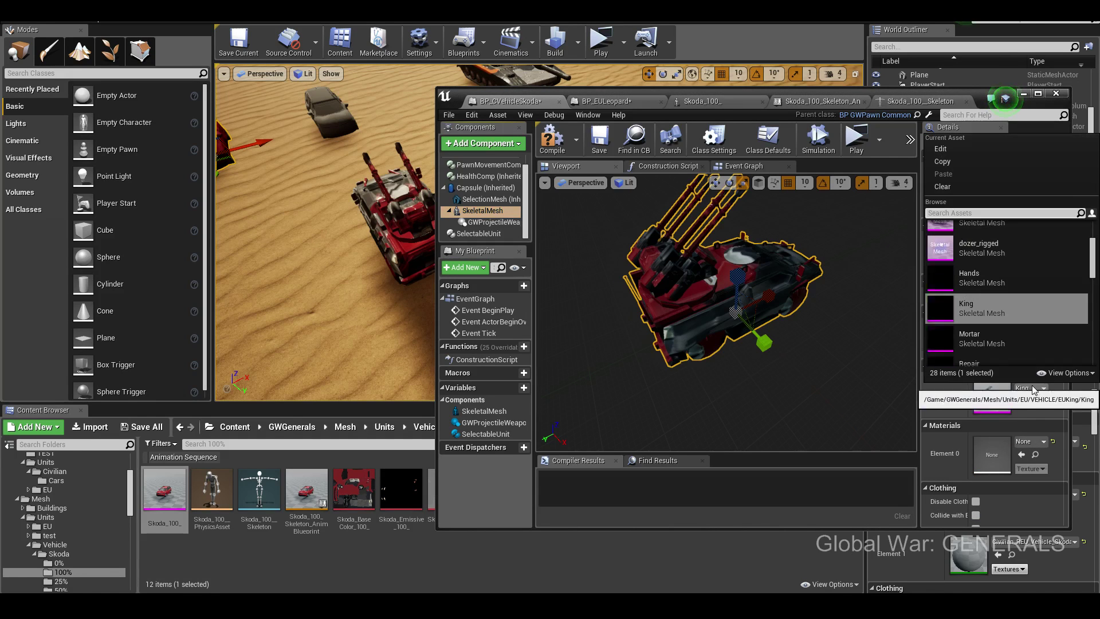
pyautogui.click(1001, 344)
pyautogui.click(1035, 391)
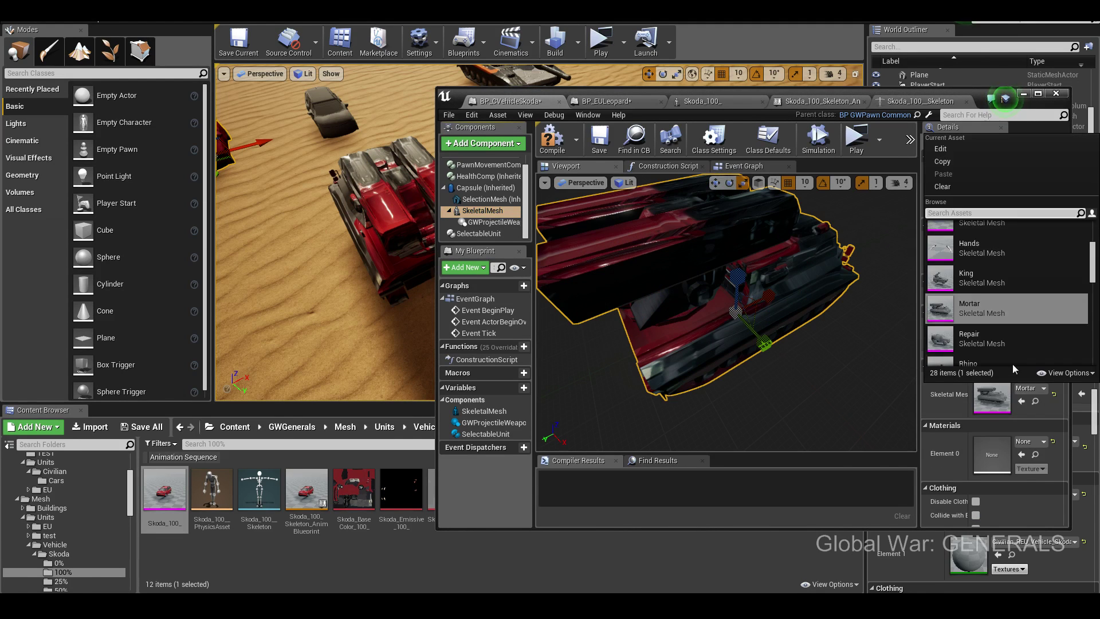
pyautogui.click(1004, 346)
# - Cycle again through Rhino, SK_EUDozer, SK_EULeopard, SK_EUSupTruck, SkeletalCube and Skoda_0_
pyautogui.click(1032, 388)
pyautogui.click(1002, 343)
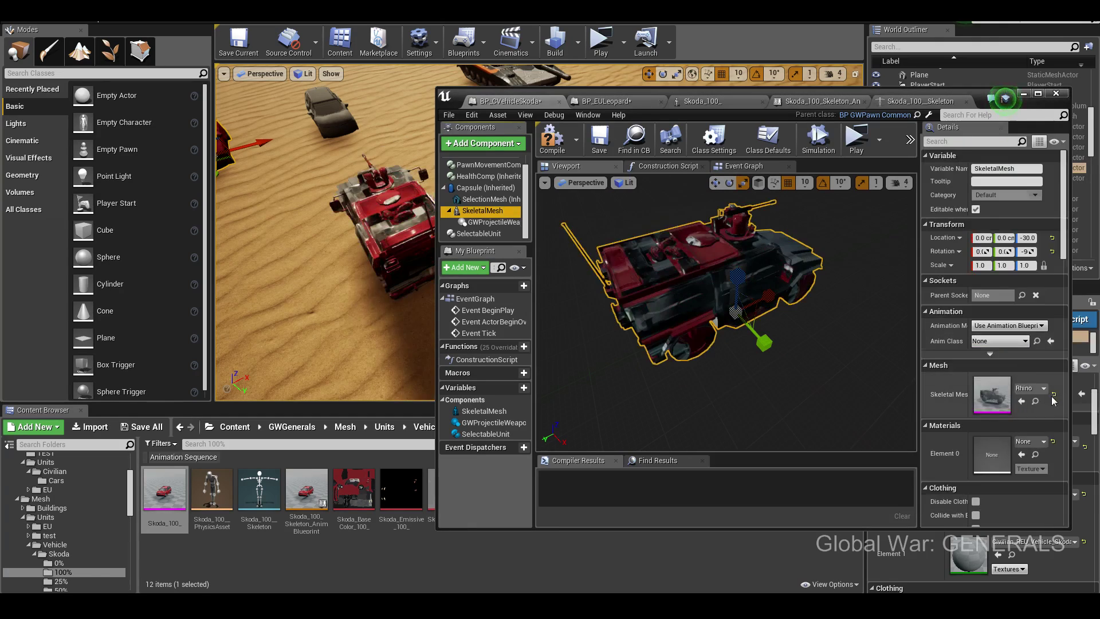
pyautogui.click(1042, 392)
pyautogui.click(1003, 350)
pyautogui.click(1042, 390)
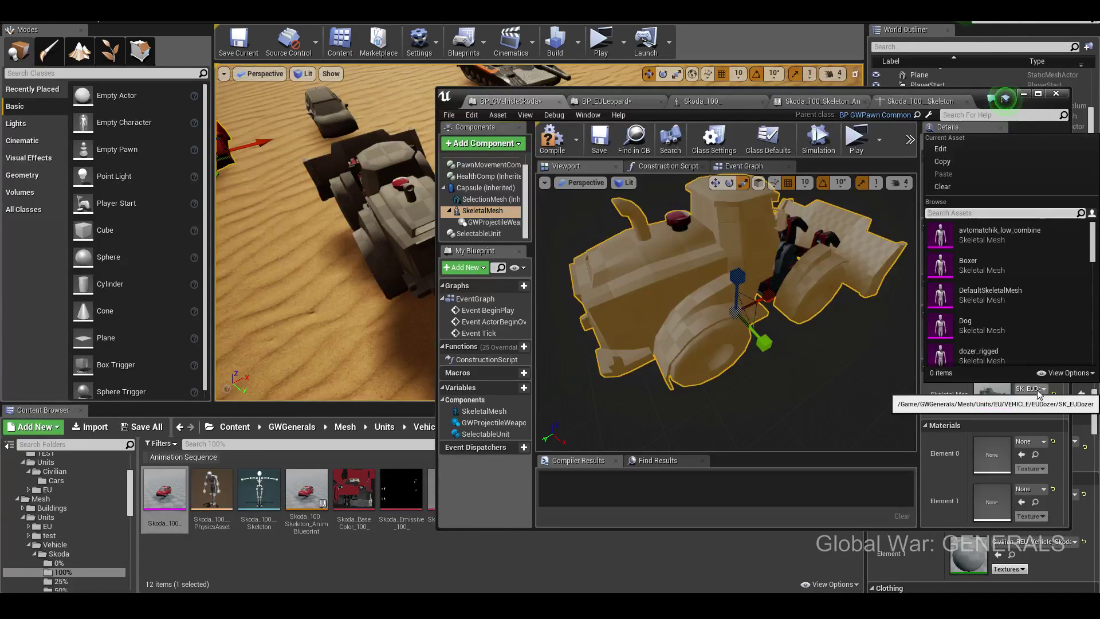
pyautogui.click(996, 345)
pyautogui.click(1041, 389)
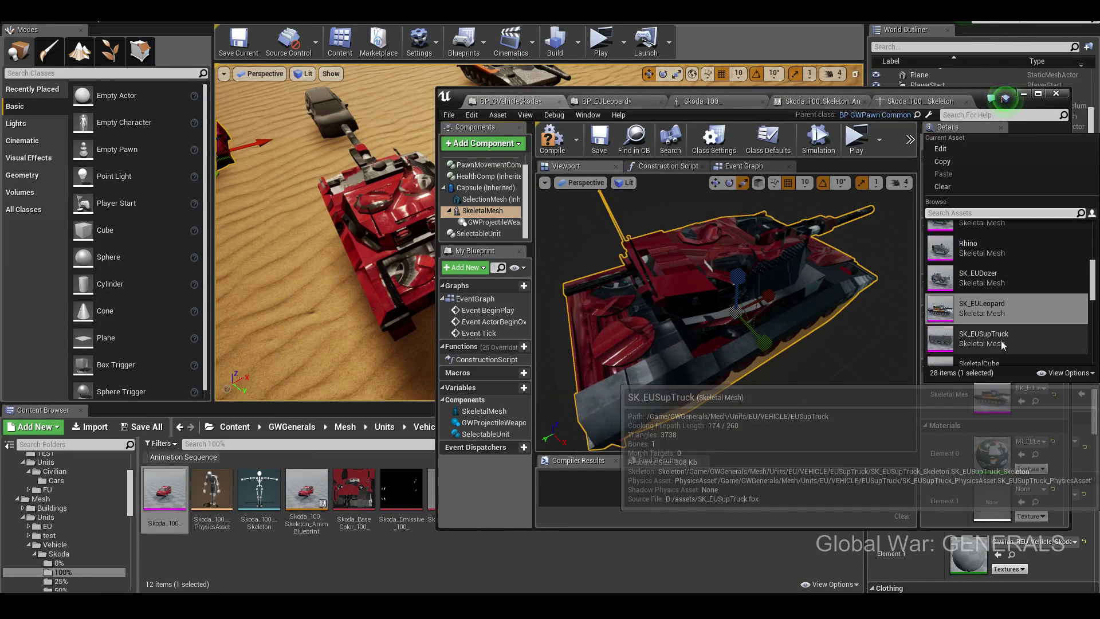
pyautogui.click(1000, 344)
pyautogui.click(1040, 390)
pyautogui.click(1002, 341)
pyautogui.click(1042, 389)
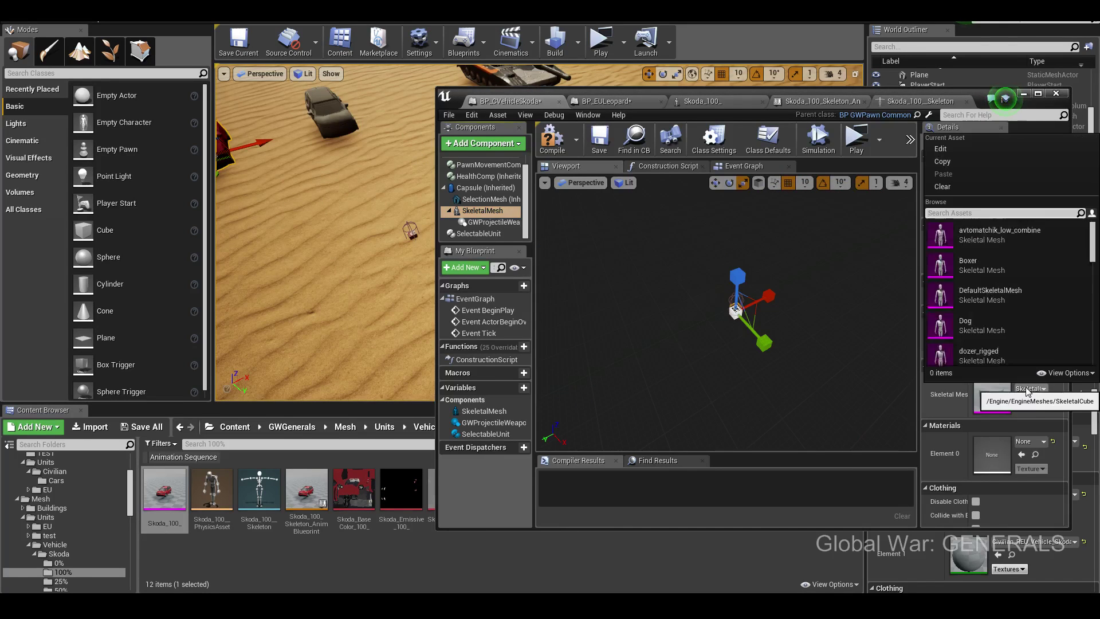
pyautogui.click(1002, 342)
pyautogui.click(1032, 388)
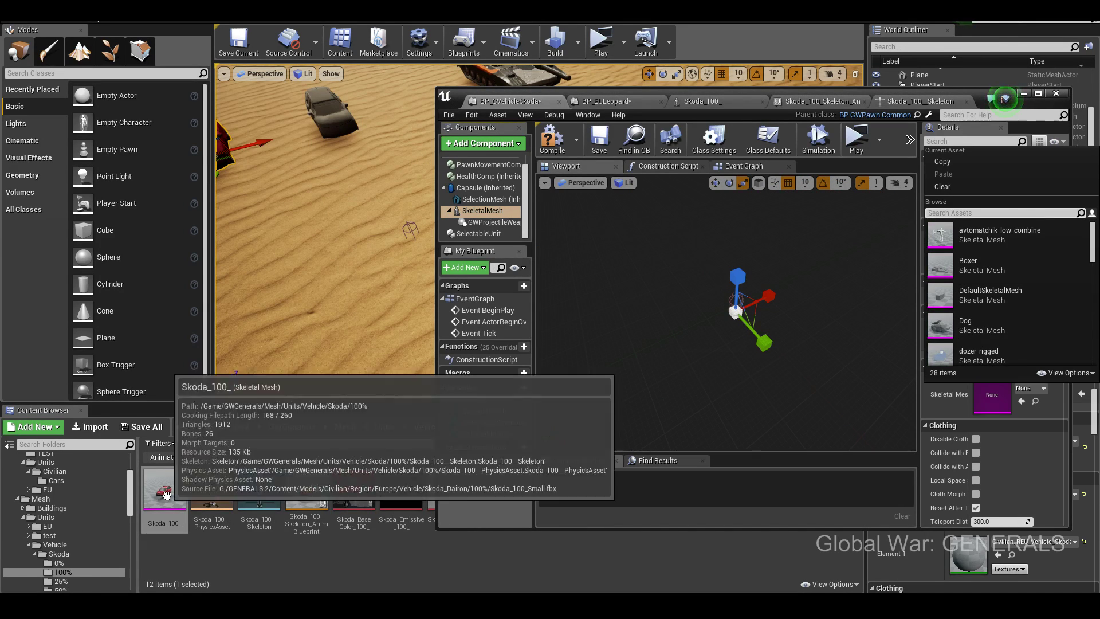
# - Drop Skoda_100_ on the slot, undo back to the earlier mesh, and minimize the blueprint editor
pyautogui.moveTo(165, 490)
pyautogui.mouseDown()
pyautogui.moveTo(934, 389)
pyautogui.moveTo(849, 376)
pyautogui.mouseUp()
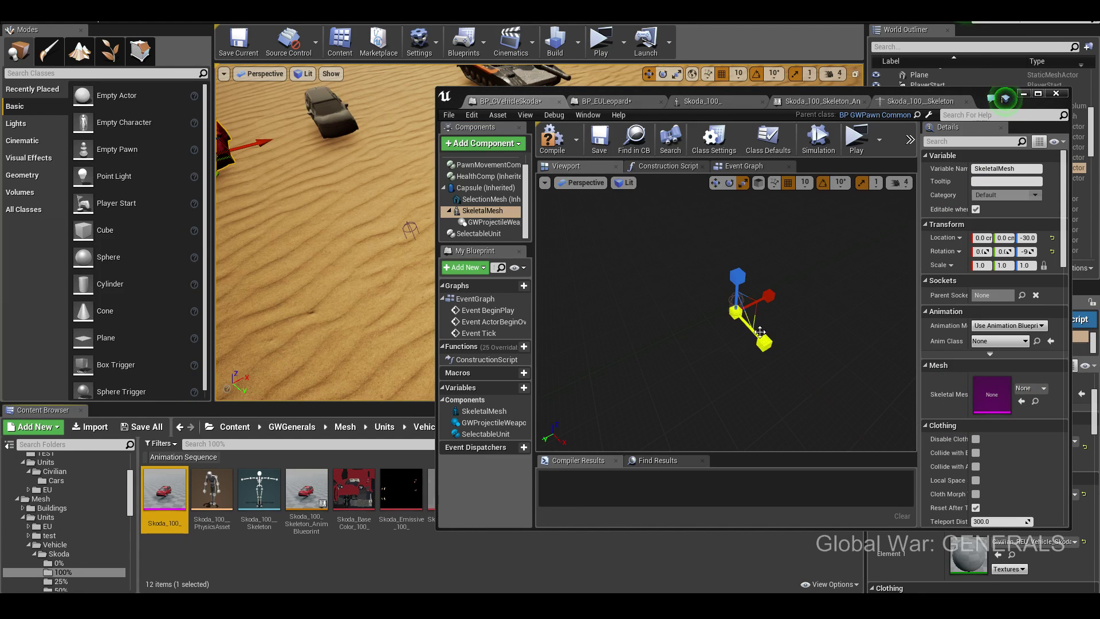
pyautogui.hotkey('ctrl', 'z')
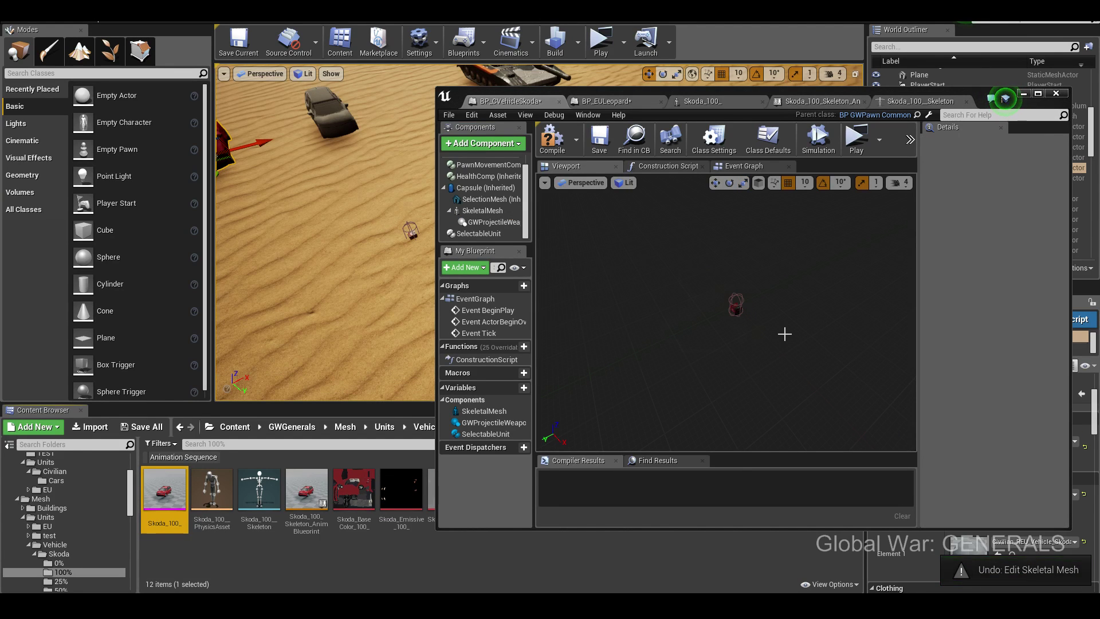
pyautogui.hotkey('ctrl', 'z')
pyautogui.click(783, 329)
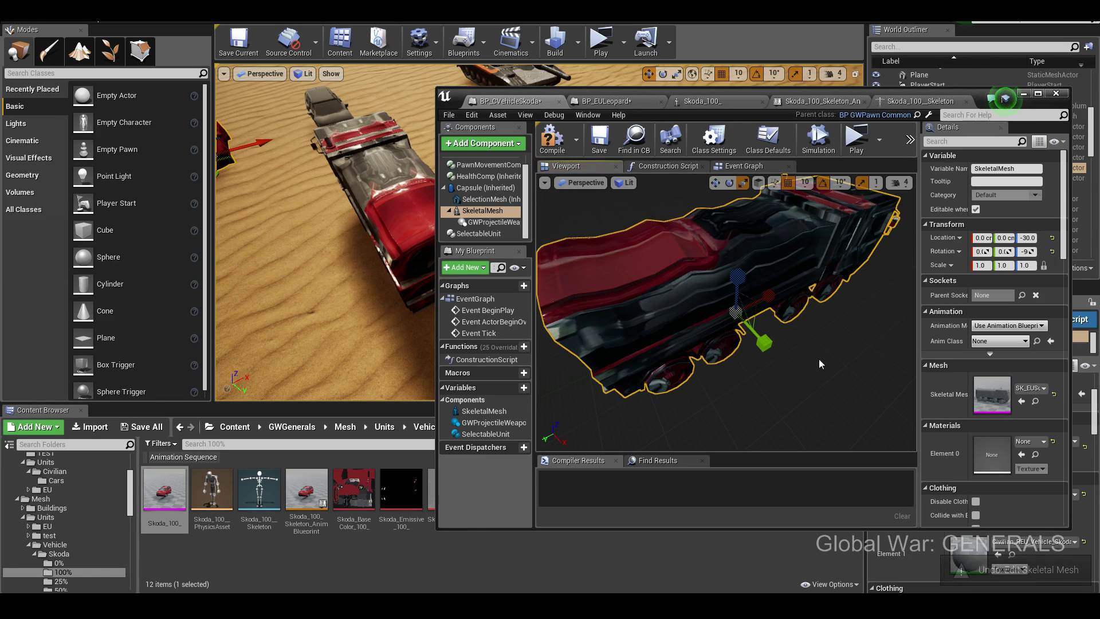
pyautogui.click(401, 565)
pyautogui.click(1005, 99)
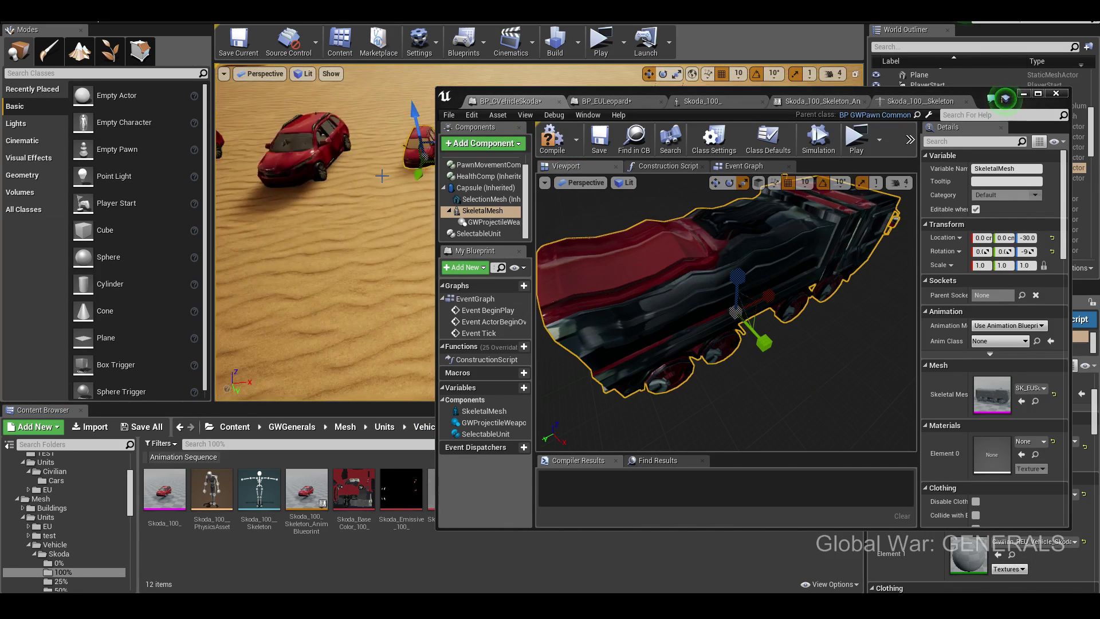
pyautogui.click(1024, 94)
# - Open the Skoda_75 car's Civilian_REU_Skoda material and scroll to its Texture section
pyautogui.click(925, 167)
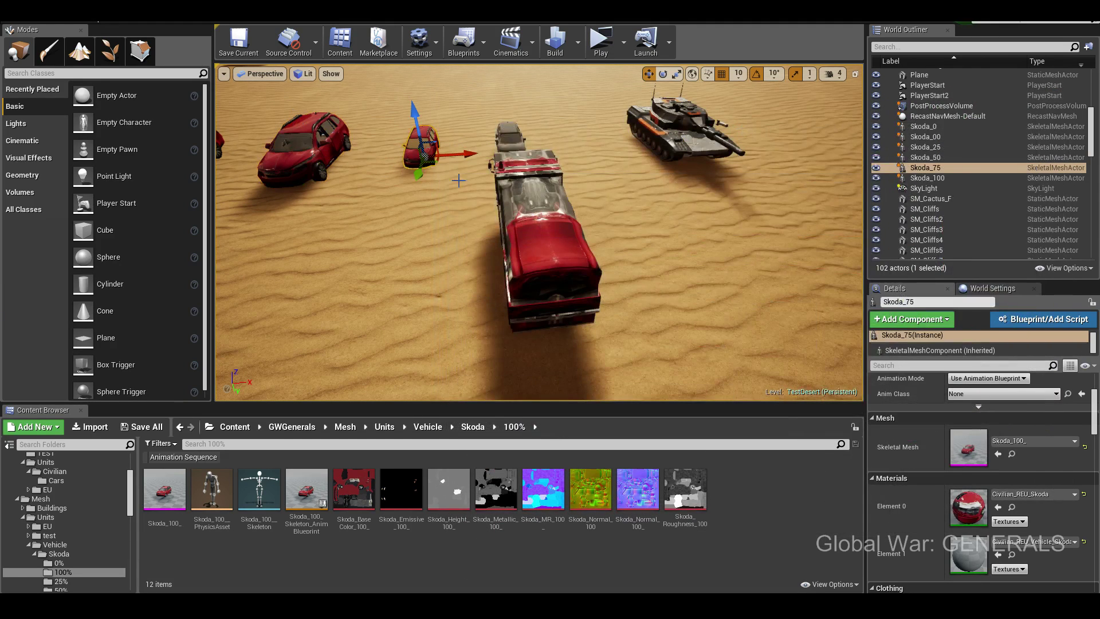
pyautogui.doubleClick(969, 507)
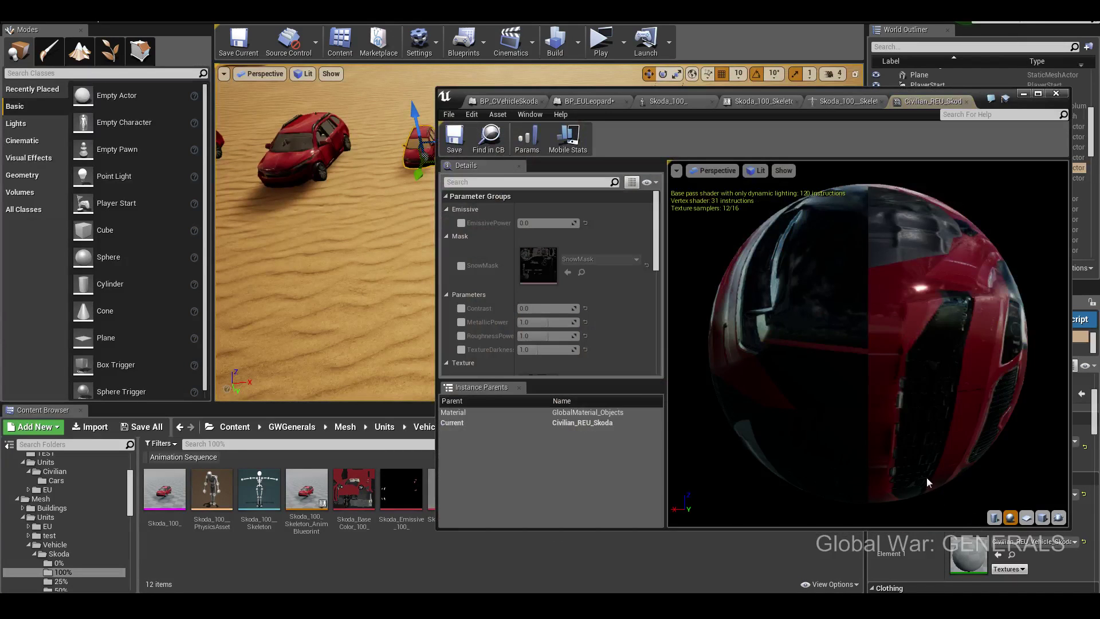
pyautogui.moveTo(657, 249)
pyautogui.mouseDown()
pyautogui.moveTo(661, 291)
pyautogui.moveTo(659, 281)
pyautogui.mouseUp()
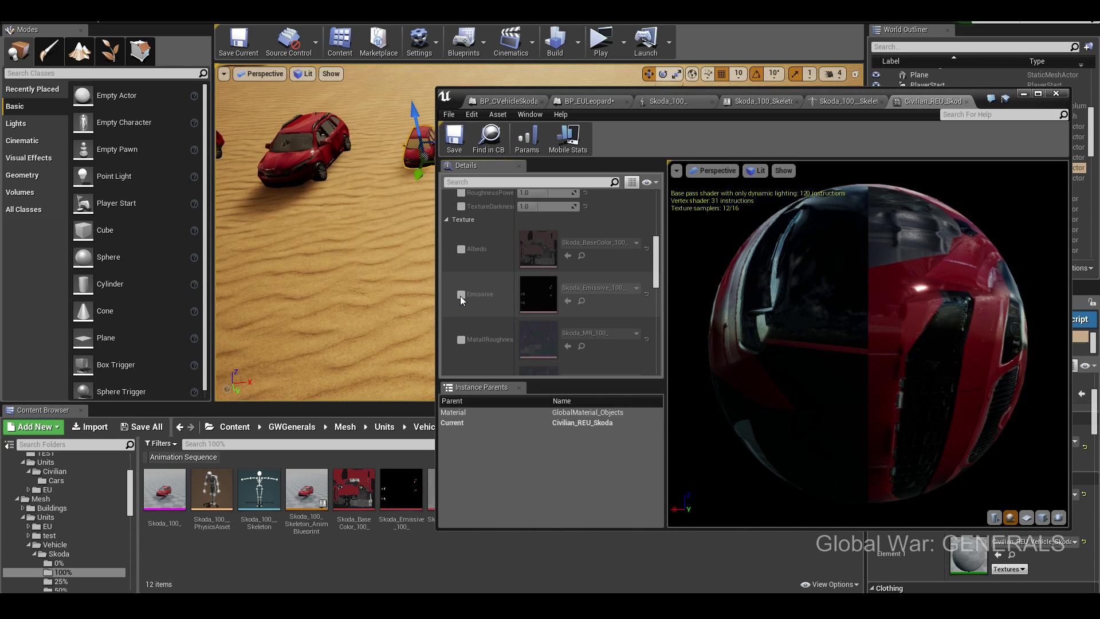
# - Enable the Emissive override and try clearing its texture to None, then undo
pyautogui.click(461, 295)
pyautogui.click(634, 288)
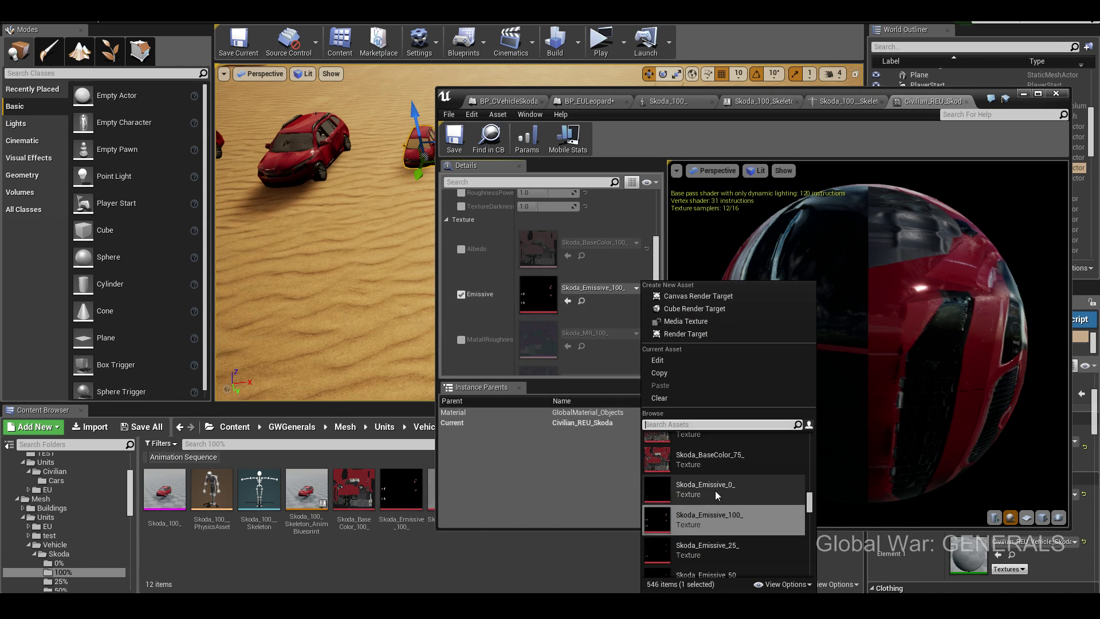
pyautogui.click(656, 397)
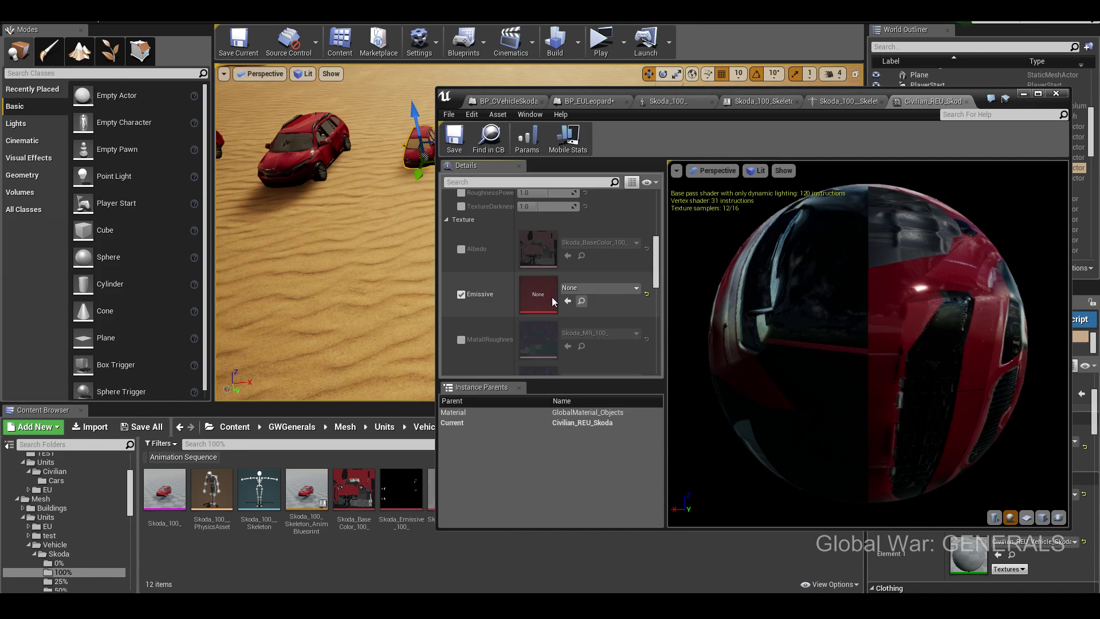
pyautogui.hotkey('ctrl', 'z')
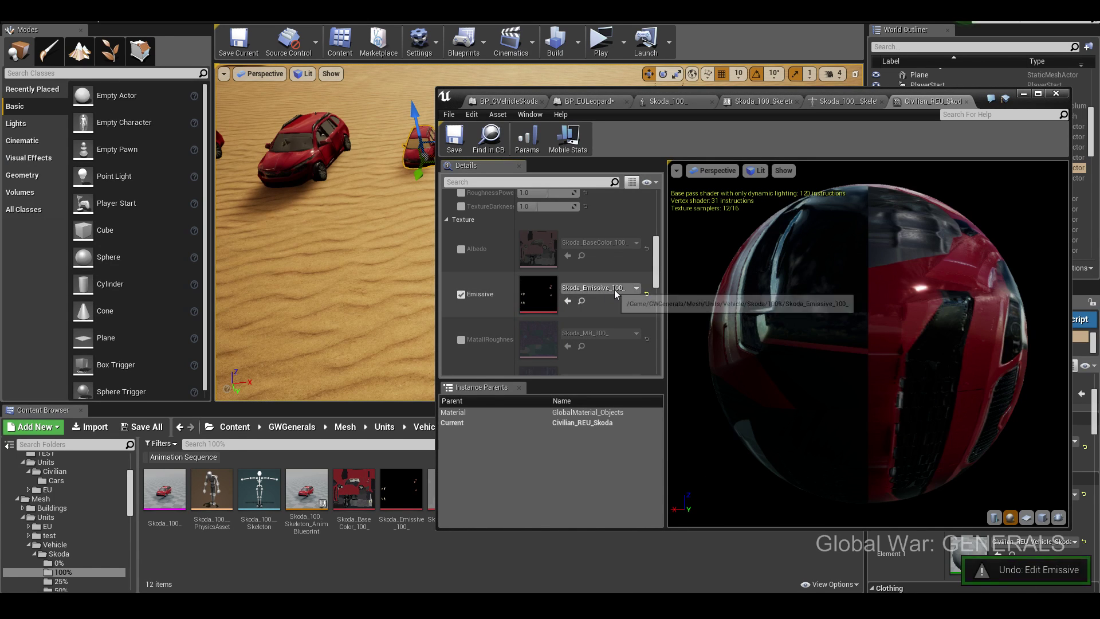
pyautogui.click(635, 288)
pyautogui.click(545, 276)
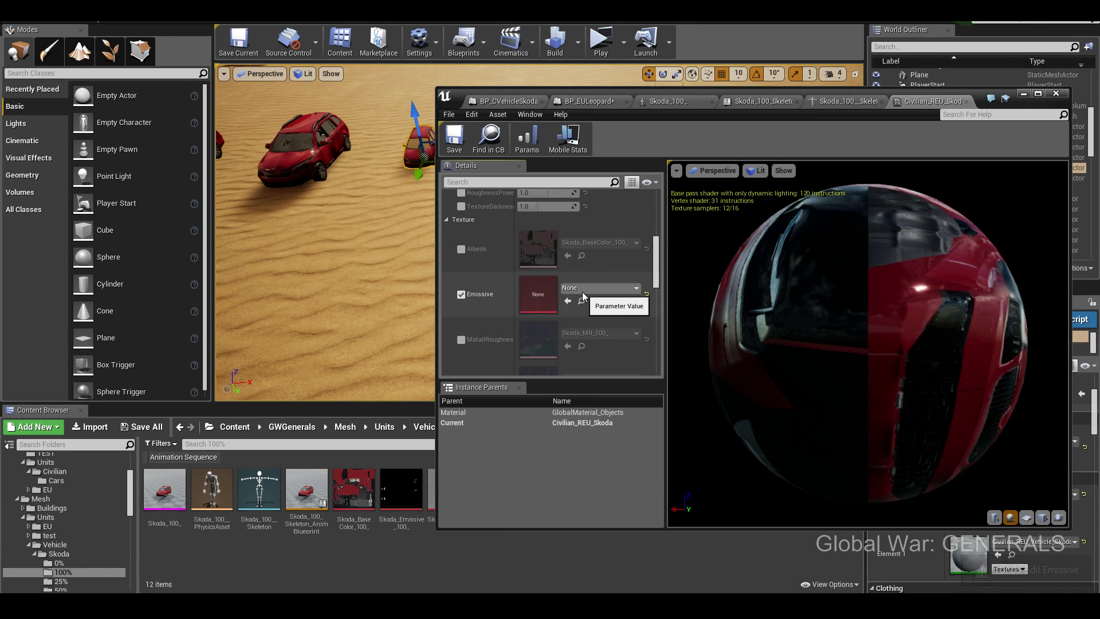
pyautogui.hotkey('ctrl', 'z')
# - Compare Emissive textures, keep Skoda_Emissive_100_, and switch the Emissive override off
pyautogui.click(635, 288)
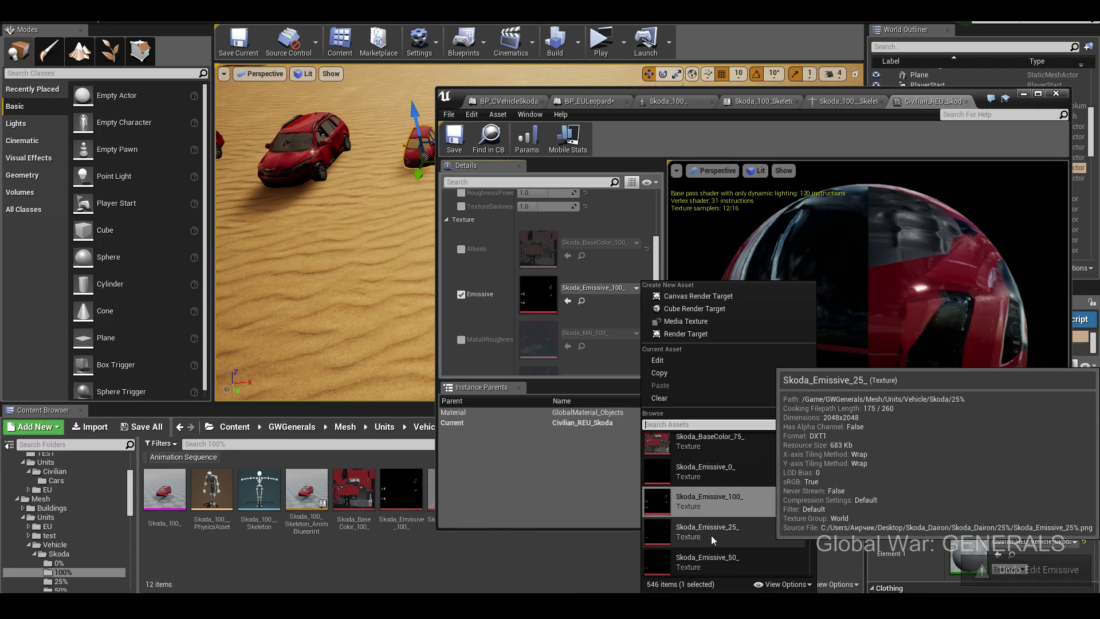
pyautogui.click(687, 504)
pyautogui.click(608, 291)
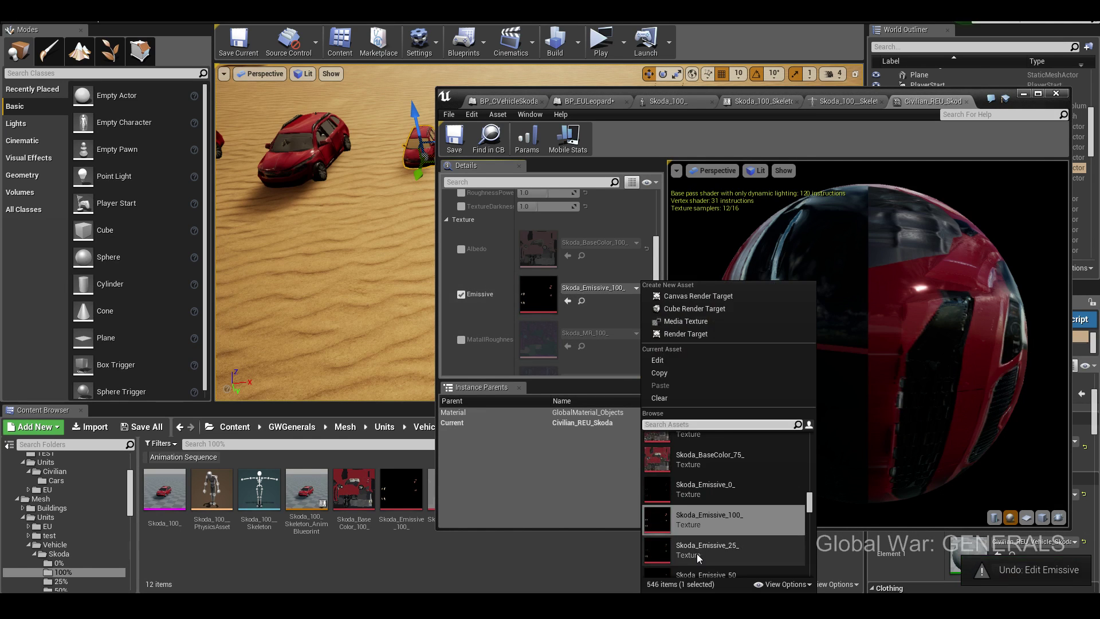
pyautogui.click(696, 553)
pyautogui.click(620, 289)
pyautogui.click(723, 547)
pyautogui.hotkey('ctrl', 'z')
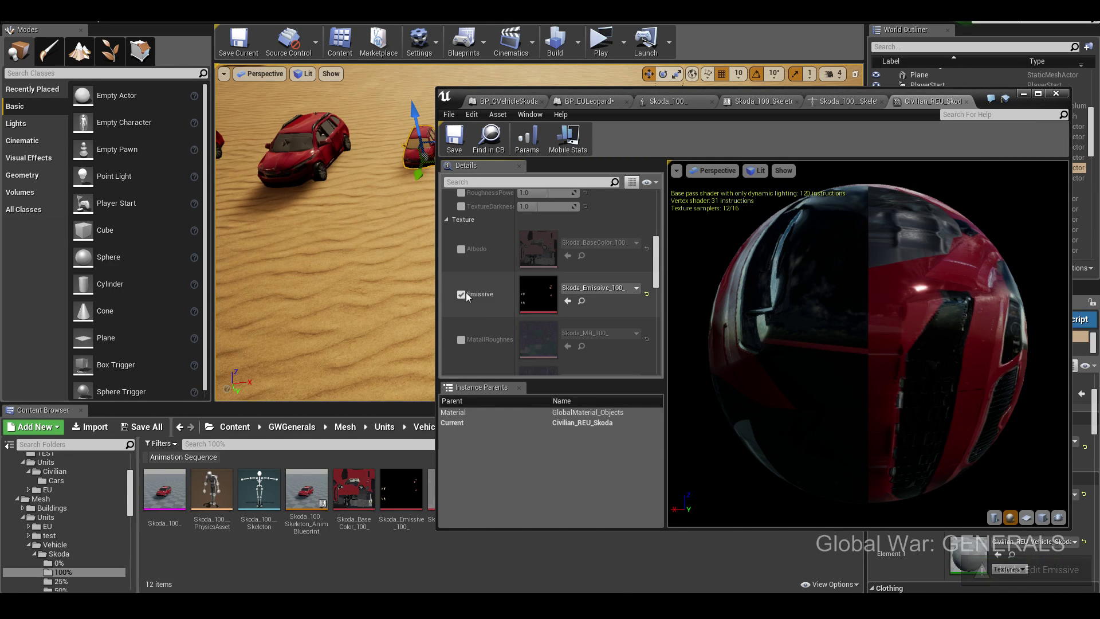
pyautogui.click(461, 294)
# - Enable the Albedo override, compare Skoda_BaseColor_50_ and another texture, then switch it off
pyautogui.click(461, 249)
pyautogui.click(616, 243)
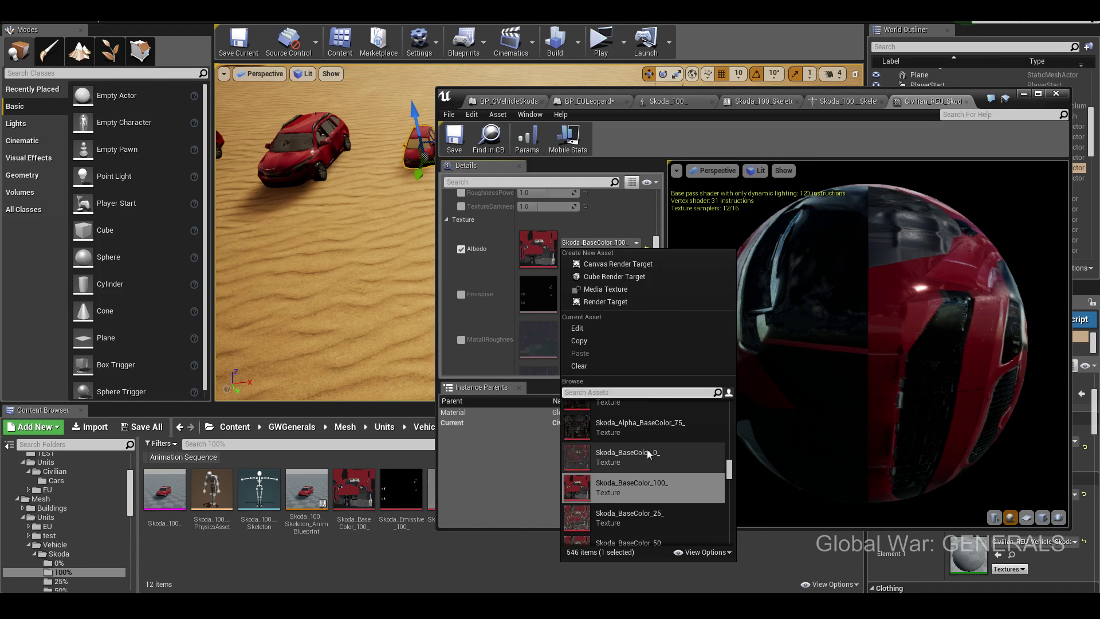
pyautogui.click(642, 452)
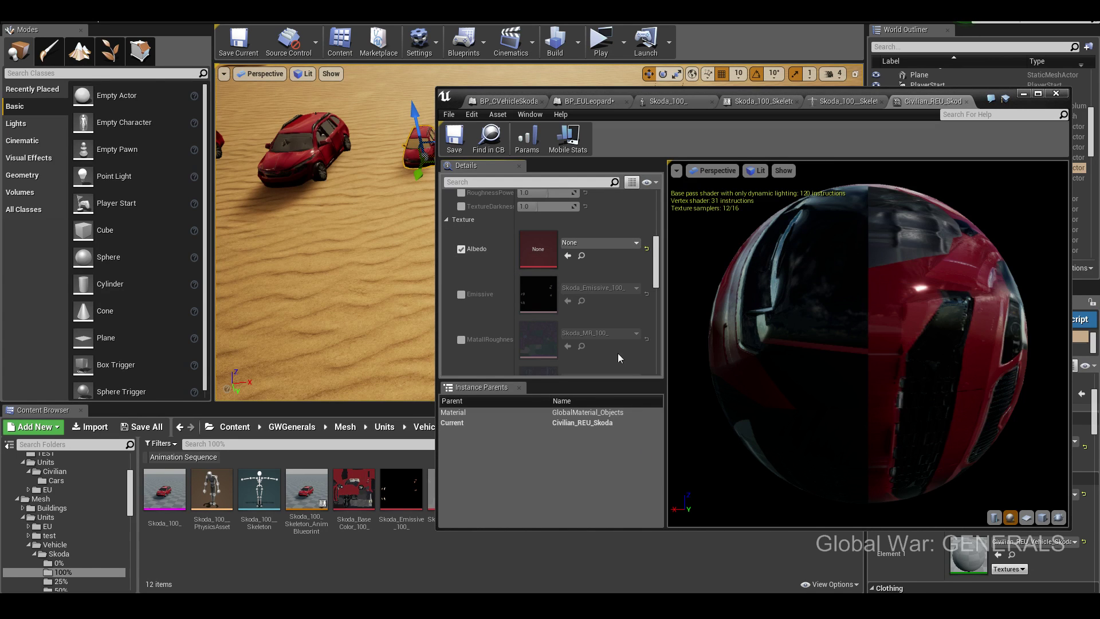
pyautogui.click(630, 246)
pyautogui.click(620, 535)
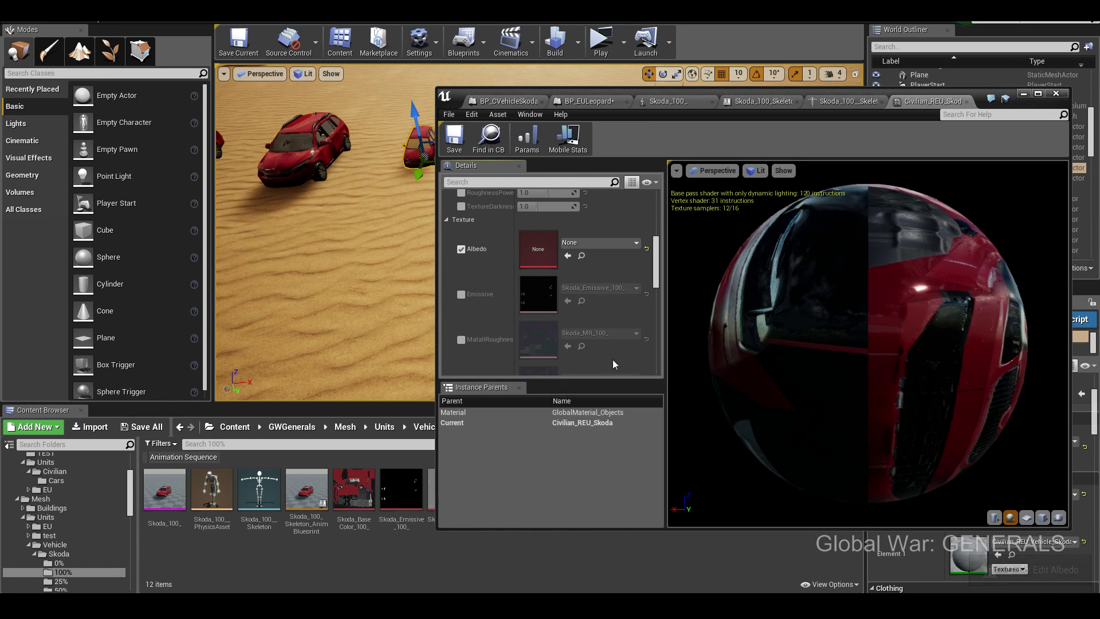
pyautogui.click(631, 247)
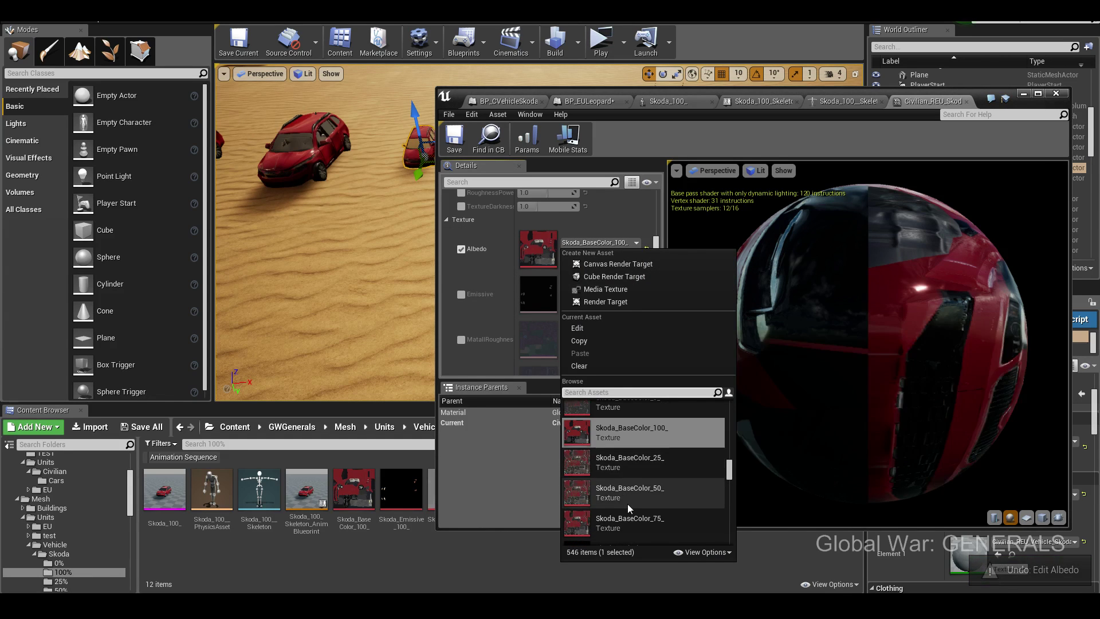
pyautogui.click(628, 505)
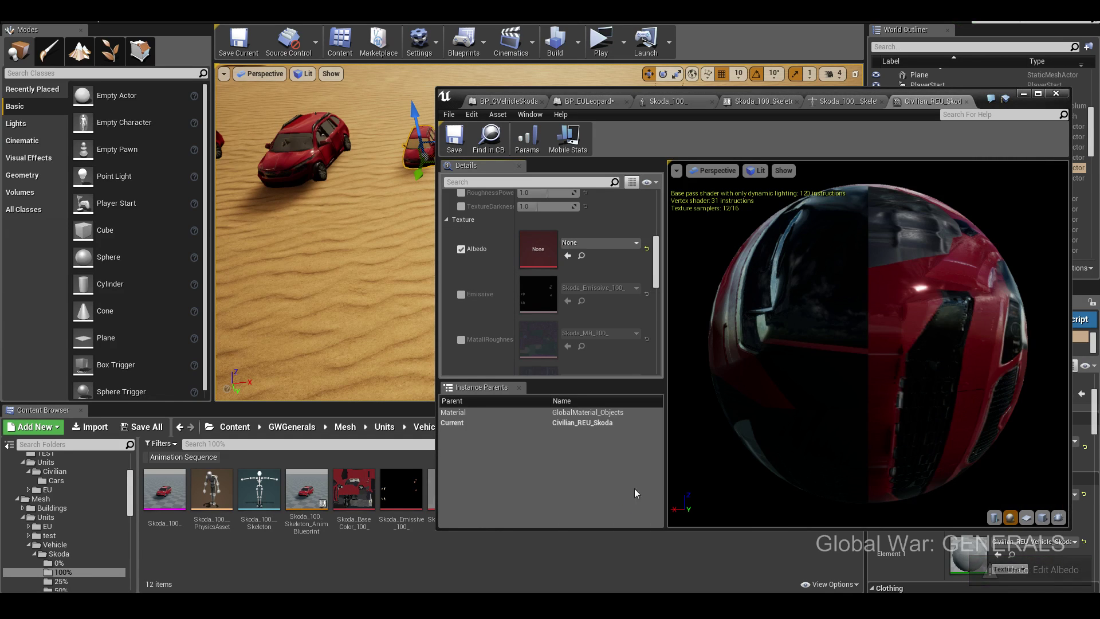
pyautogui.click(461, 250)
pyautogui.moveTo(625, 87); pyautogui.dragTo(748, 120)
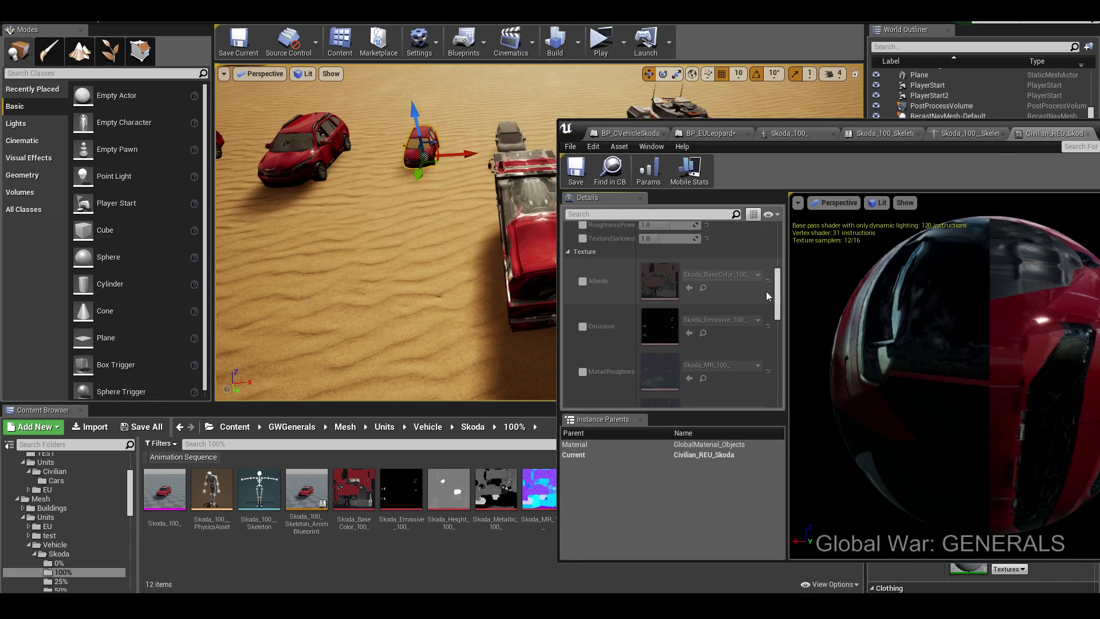
# - Nudge Contrast and reset it to 0.0, and turn off the MetallicPower override
pyautogui.scroll(1, 642, 302)
pyautogui.scroll(3, 641, 302)
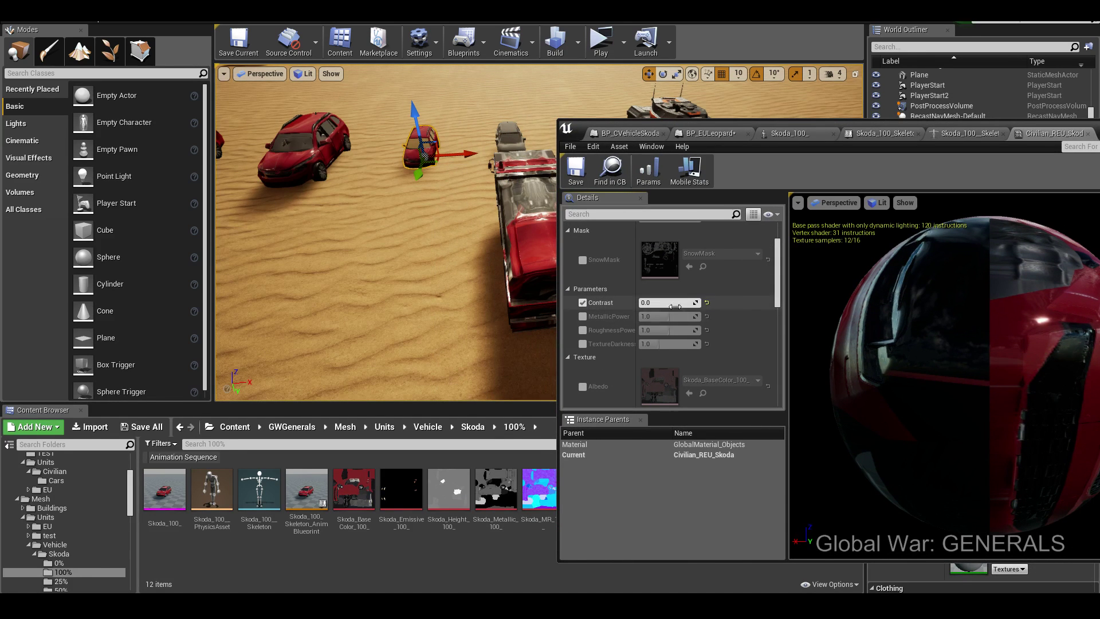
pyautogui.moveTo(675, 307); pyautogui.dragTo(655, 304)
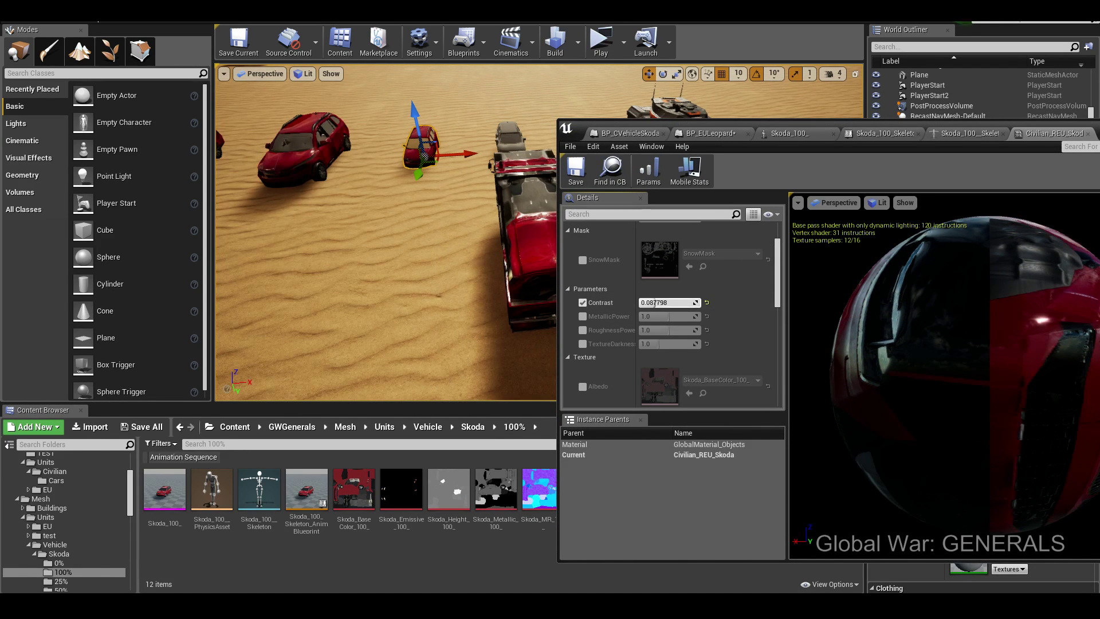
pyautogui.click(707, 303)
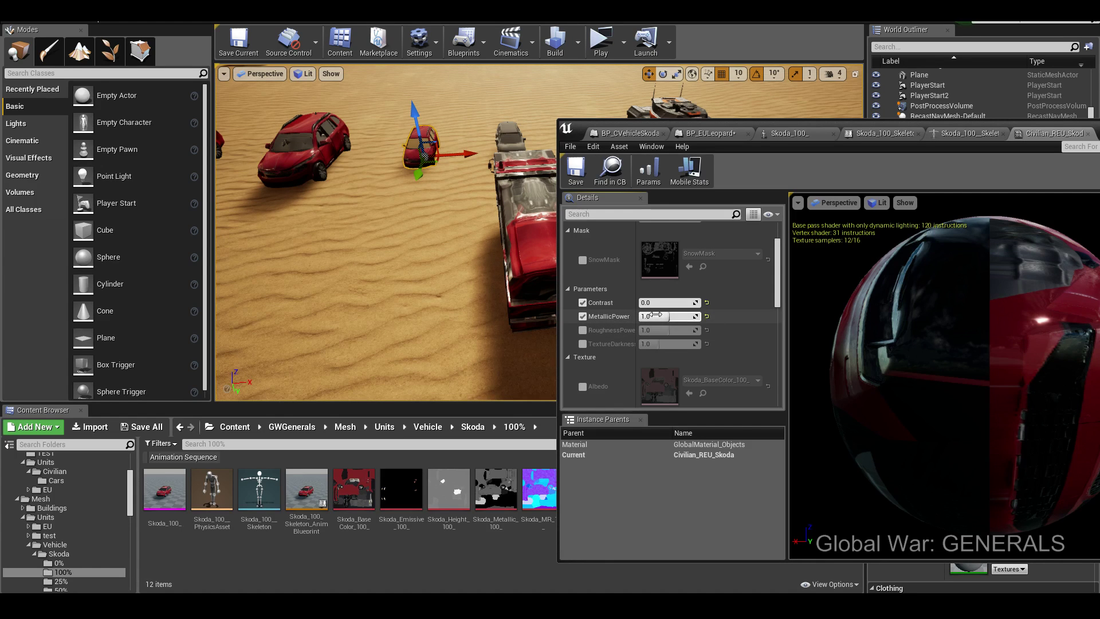
pyautogui.click(583, 316)
pyautogui.scroll(1, 587, 298)
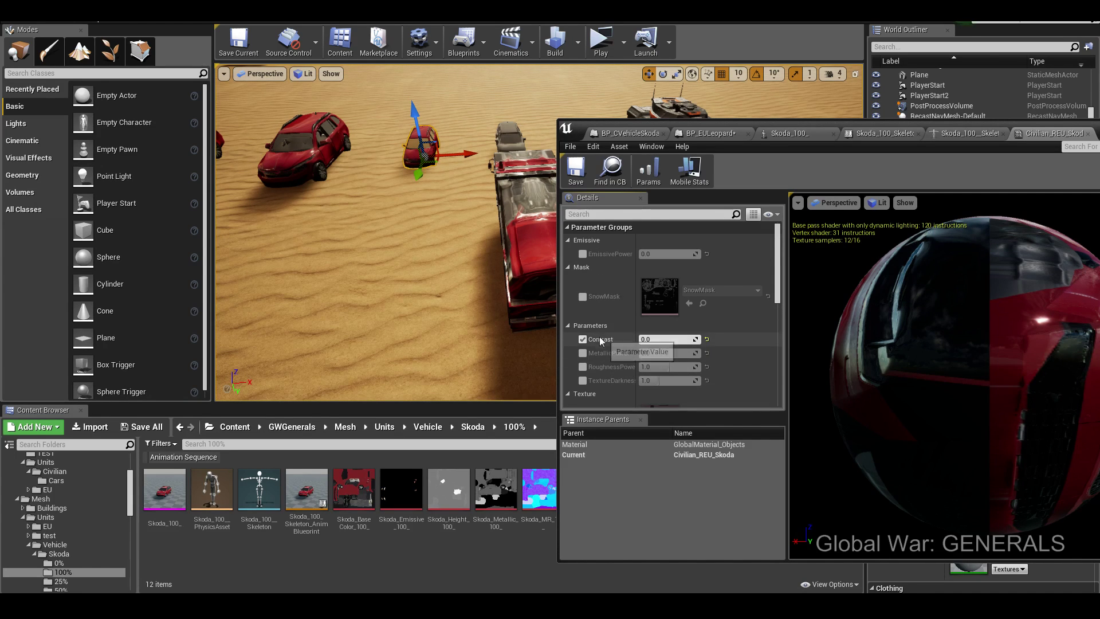
# - Try smoothNormalSphere as the snow mask, revert to SnowMask, and raise EmissivePower to 0.041284
pyautogui.click(744, 290)
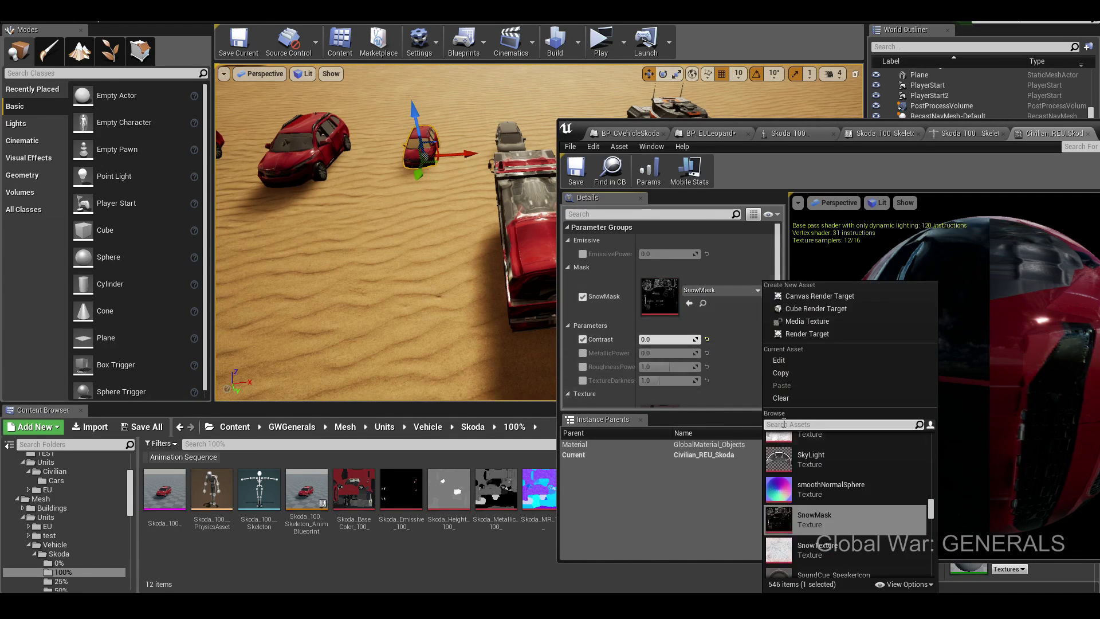
pyautogui.click(822, 488)
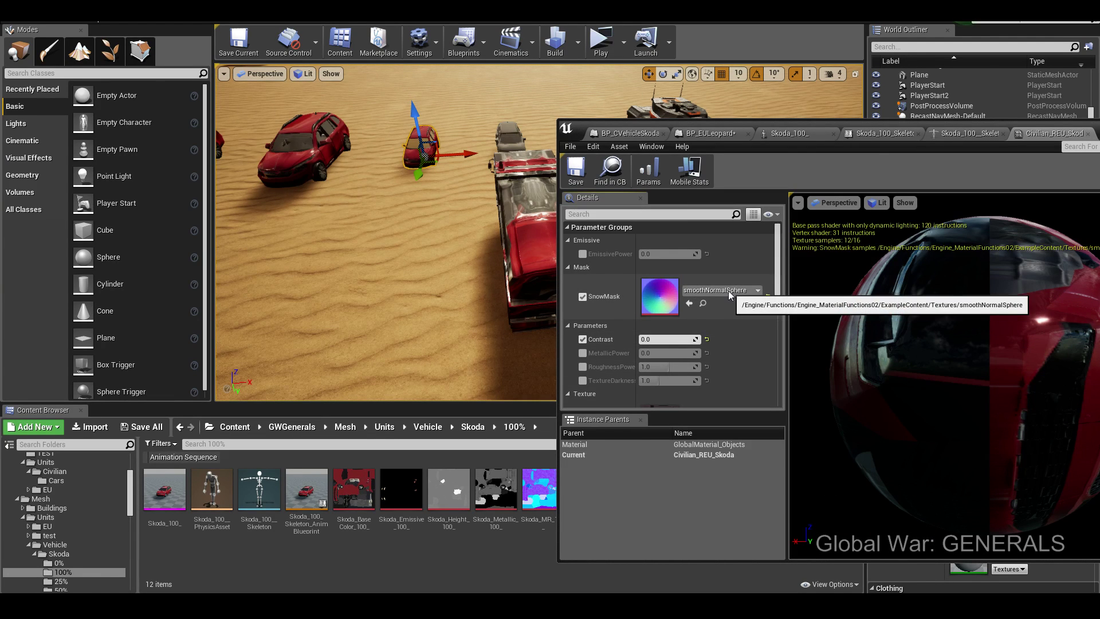
pyautogui.hotkey('ctrl', 'z')
pyautogui.click(583, 254)
pyautogui.moveTo(645, 254); pyautogui.dragTo(681, 254)
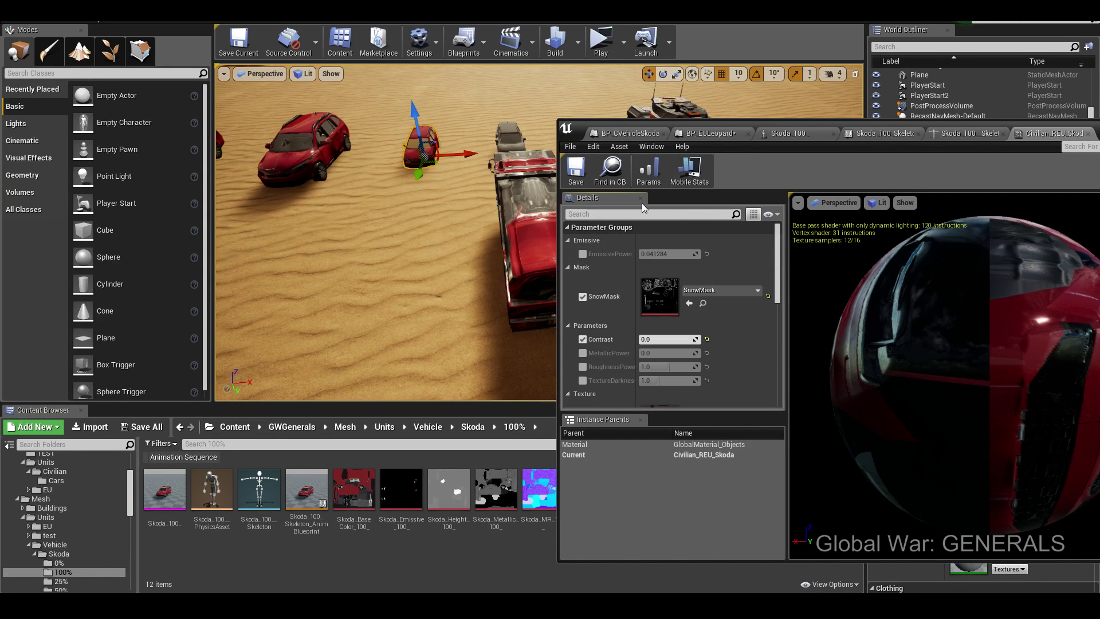
pyautogui.moveTo(881, 128); pyautogui.dragTo(794, 121)
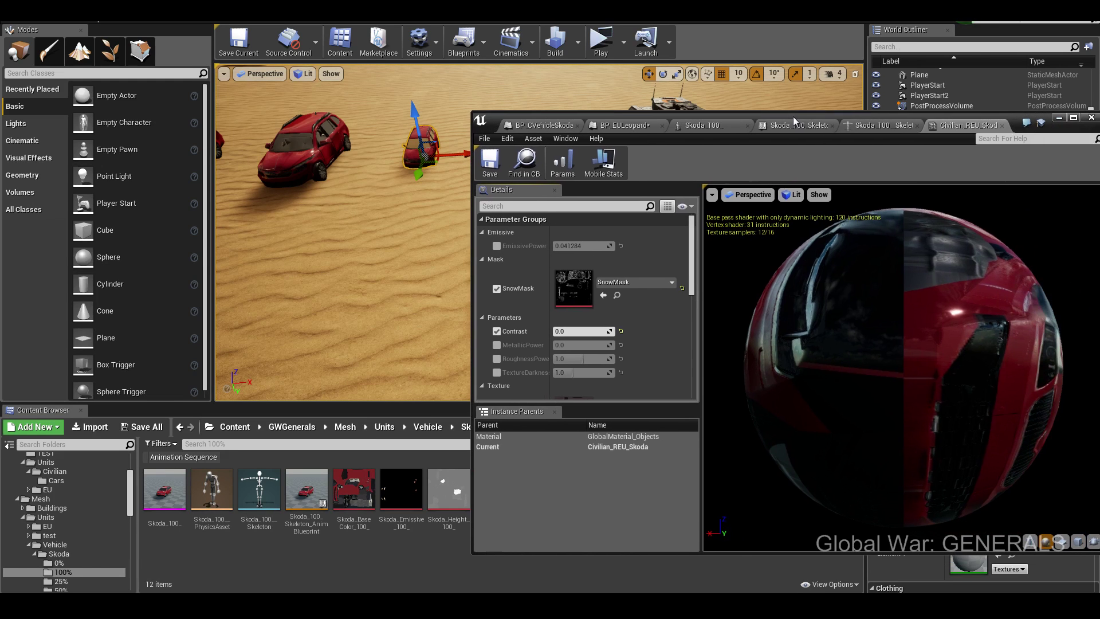
pyautogui.scroll(-5, 596, 333)
pyautogui.scroll(-1, 596, 332)
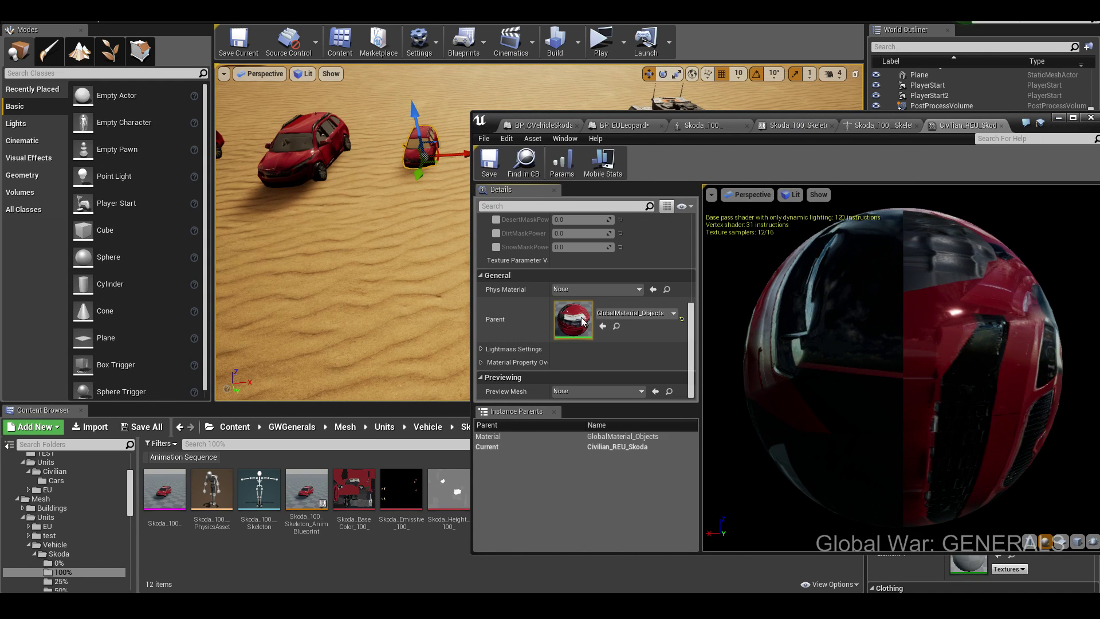
# - Open the parent GlobalMaterial_Objects material and zoom in on the Albedo Options nodes
pyautogui.doubleClick(573, 319)
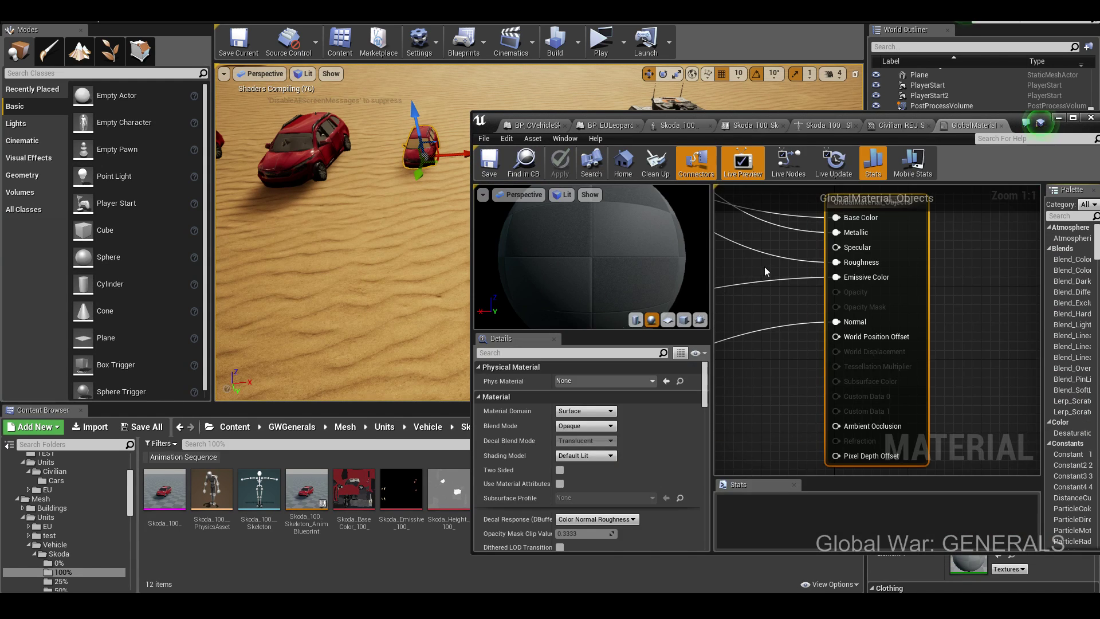
pyautogui.scroll(-7, 807, 342)
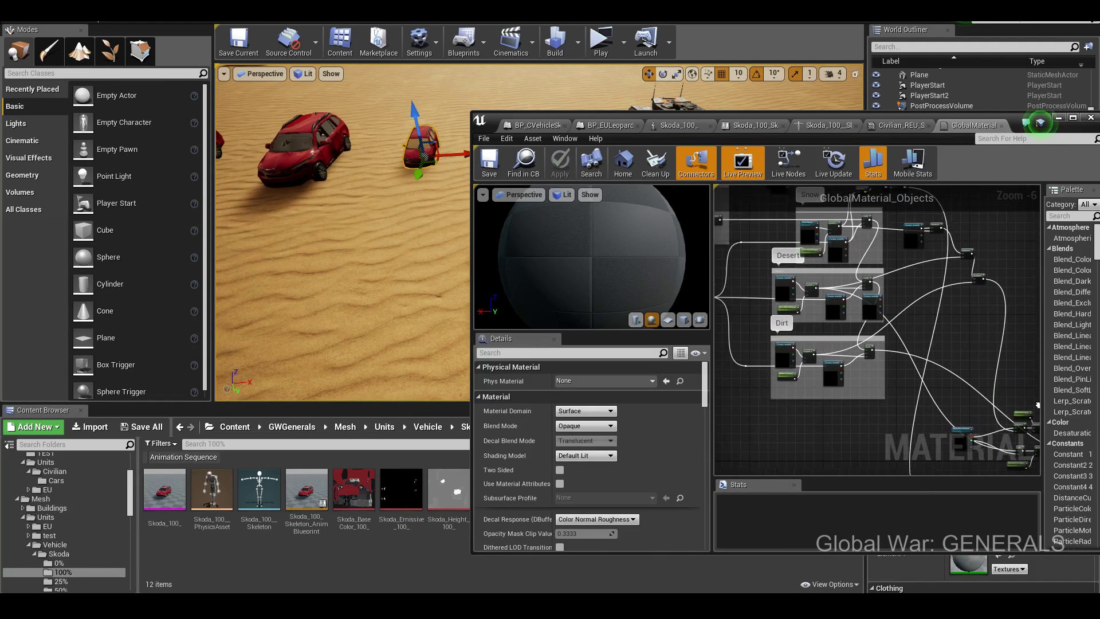
pyautogui.scroll(1, 785, 297)
pyautogui.scroll(1, 785, 297)
pyautogui.scroll(1, 785, 297)
pyautogui.scroll(1, 785, 297)
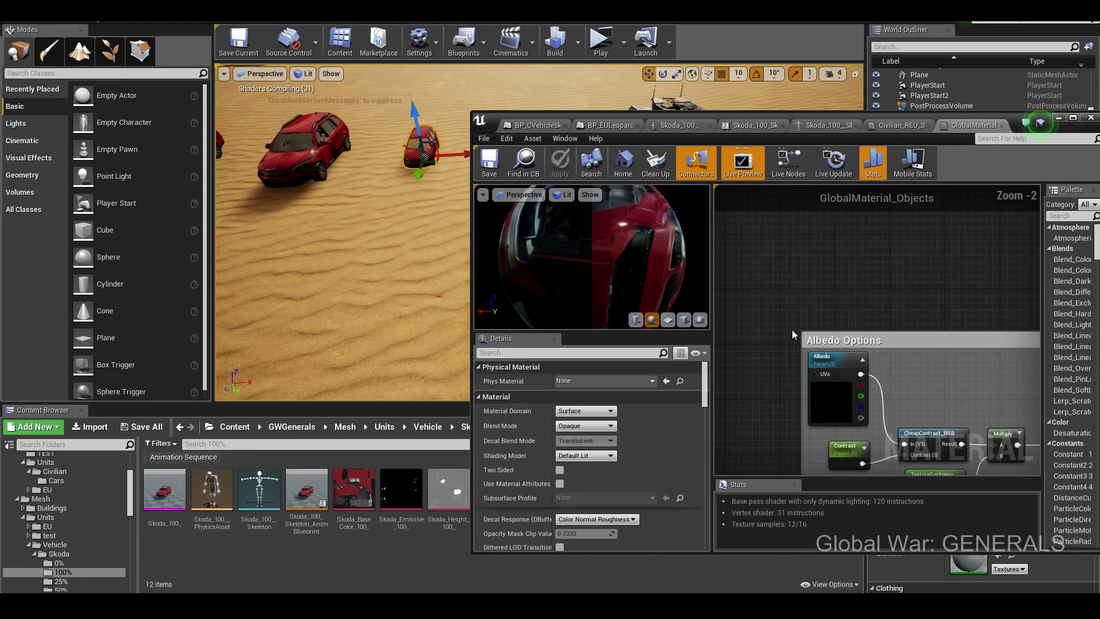
pyautogui.scroll(1, 788, 323)
pyautogui.scroll(1, 786, 315)
pyautogui.scroll(1, 776, 325)
# - Add a Skoda_BaseColor texture sample beside Albedo, convert it to a parameter, and delete the extra None_1 node
pyautogui.click(791, 346)
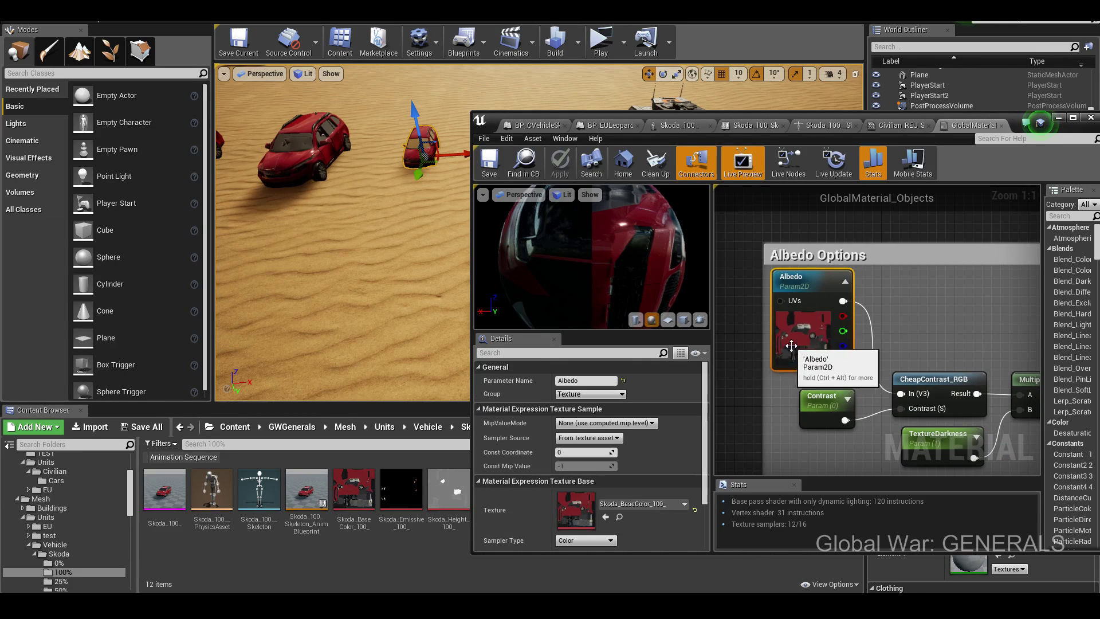
pyautogui.click(354, 492)
pyautogui.moveTo(354, 491)
pyautogui.mouseDown()
pyautogui.moveTo(729, 221)
pyautogui.moveTo(729, 230)
pyautogui.mouseUp()
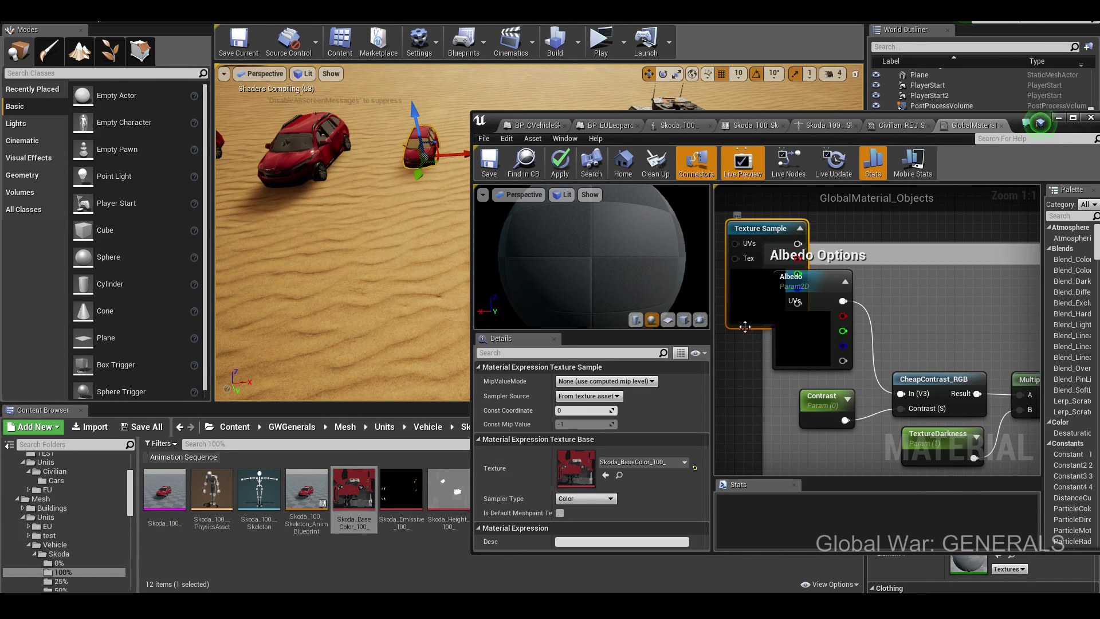
pyautogui.moveTo(743, 334); pyautogui.dragTo(799, 362, button='right')
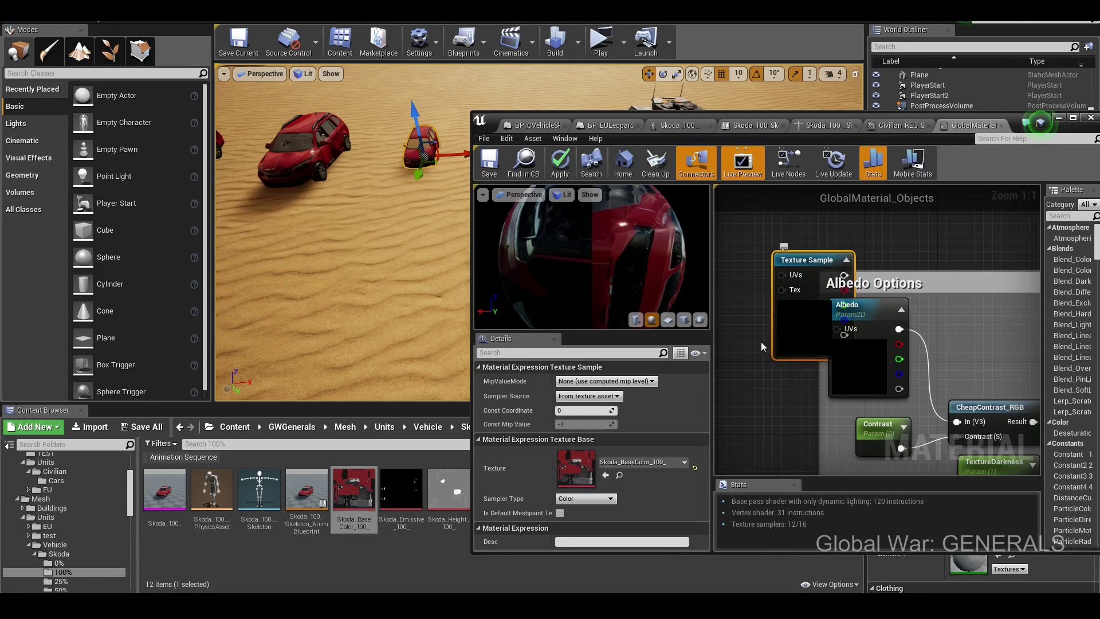
pyautogui.moveTo(799, 344); pyautogui.dragTo(743, 339)
pyautogui.rightClick(753, 311)
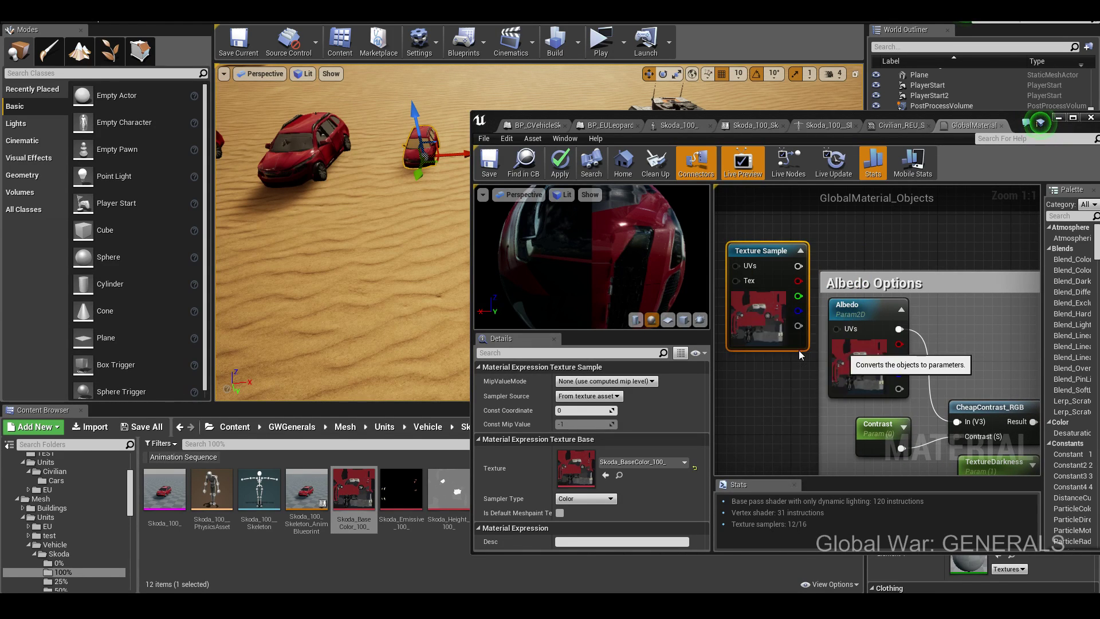
pyautogui.click(802, 350)
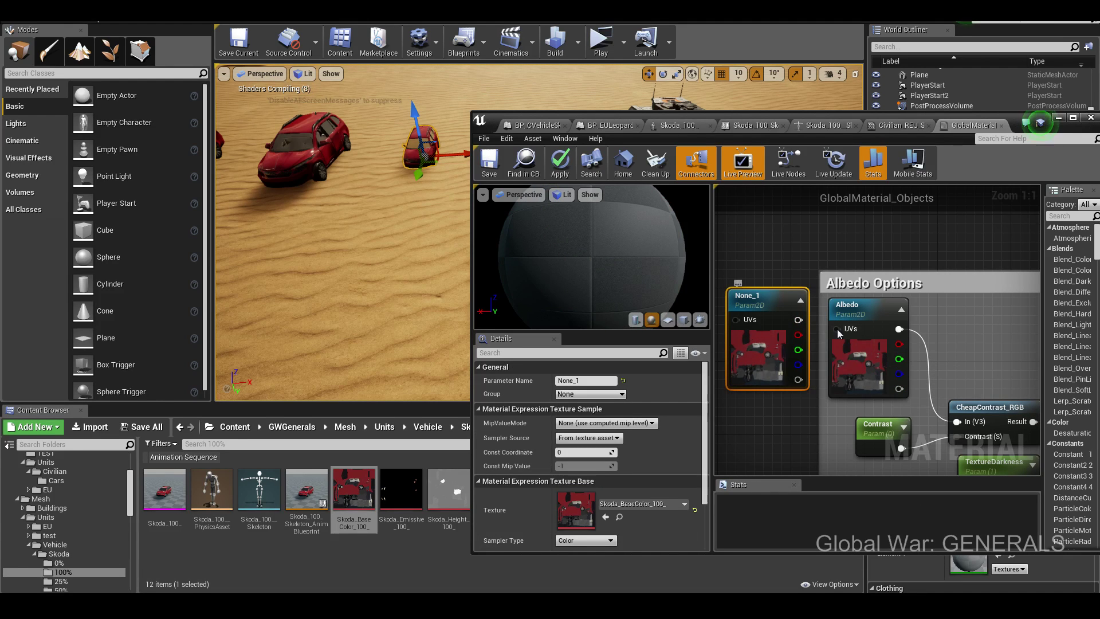
pyautogui.press('Delete')
# - Clear the Albedo parameter's texture to None, undo, then clear it again
pyautogui.click(858, 363)
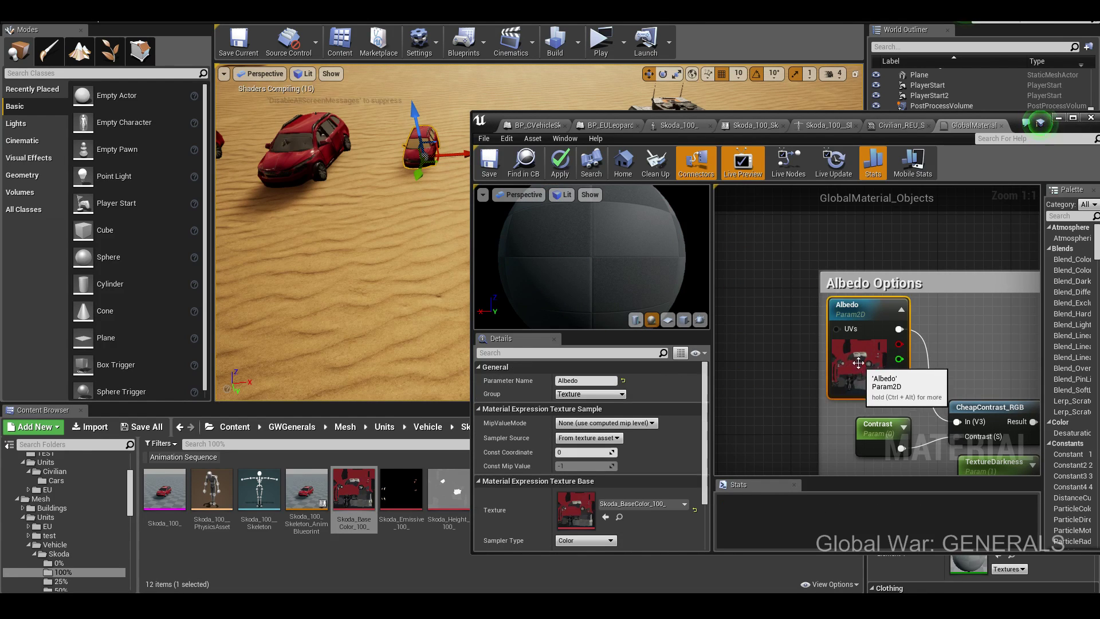
pyautogui.click(658, 503)
pyautogui.click(665, 452)
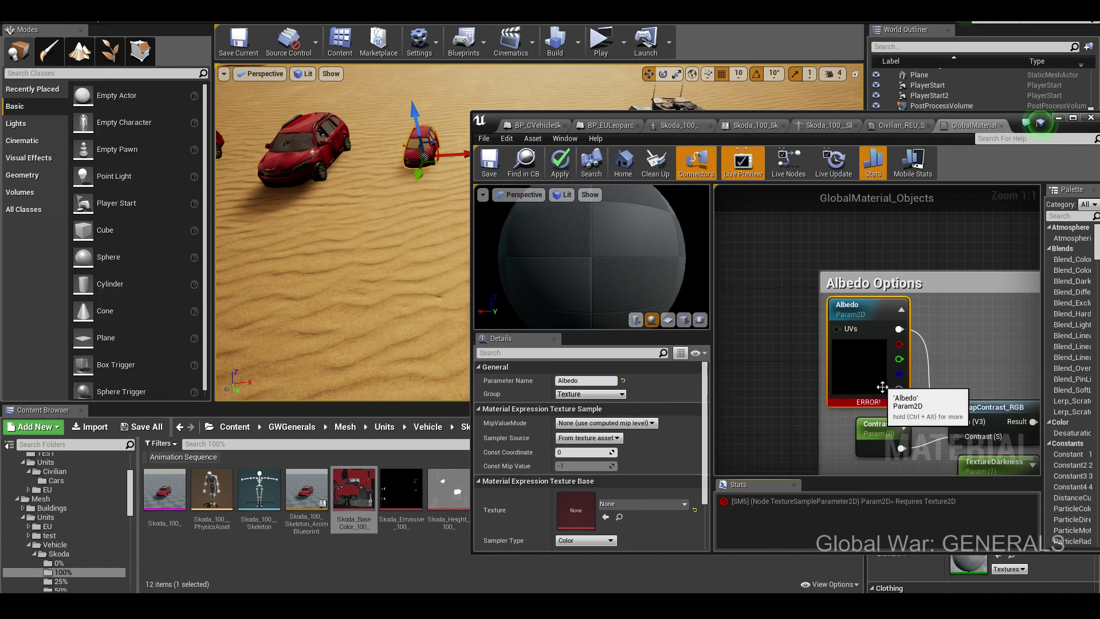
pyautogui.hotkey('ctrl', 'z')
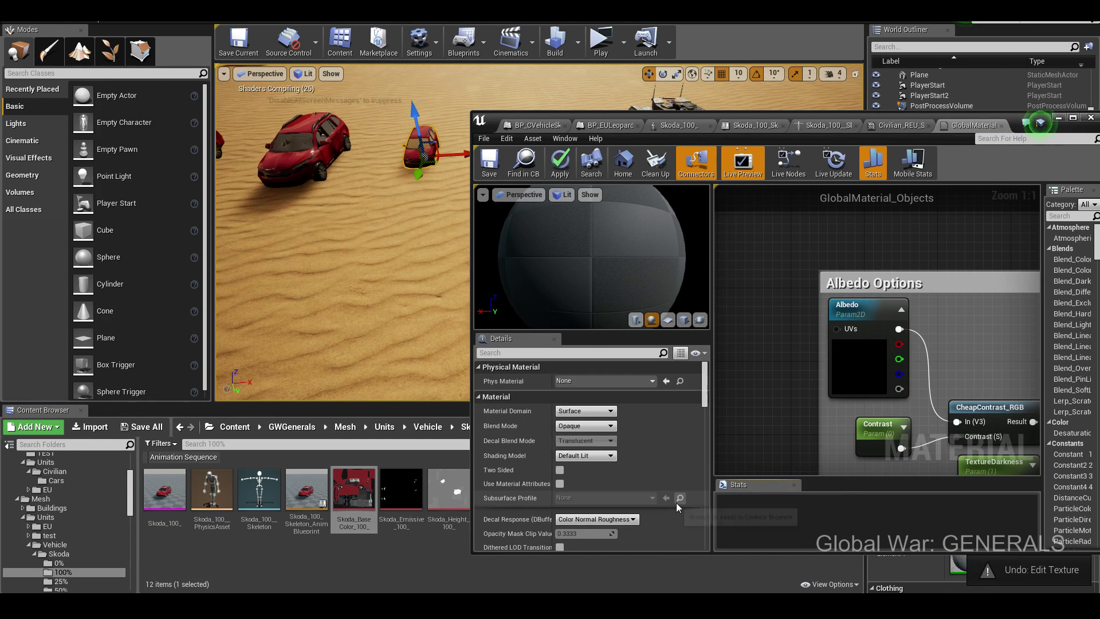
pyautogui.click(856, 375)
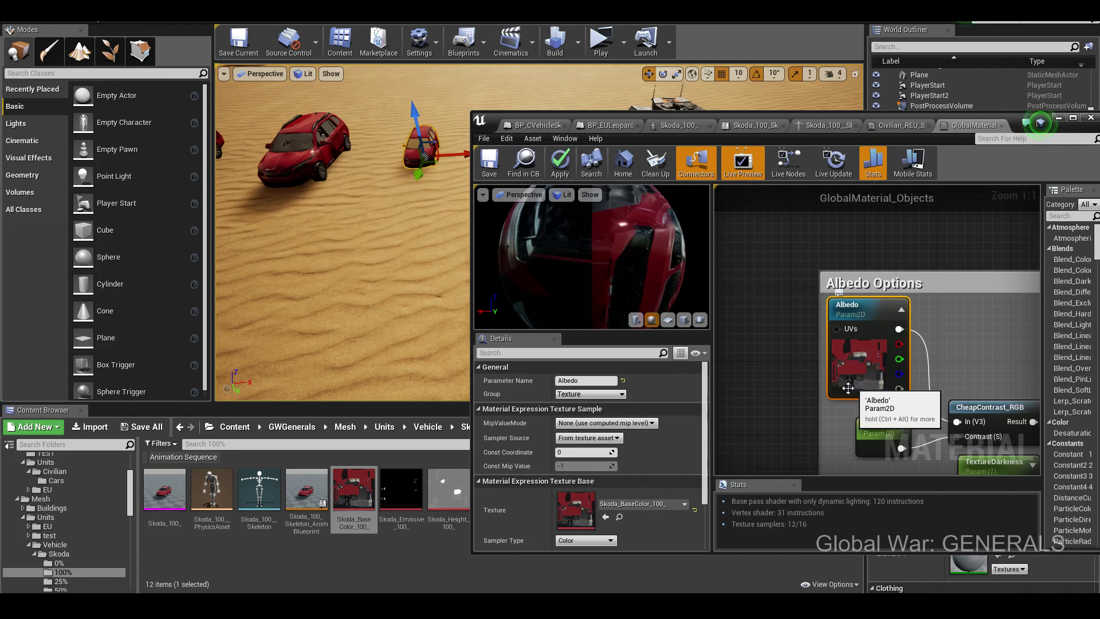
pyautogui.click(659, 504)
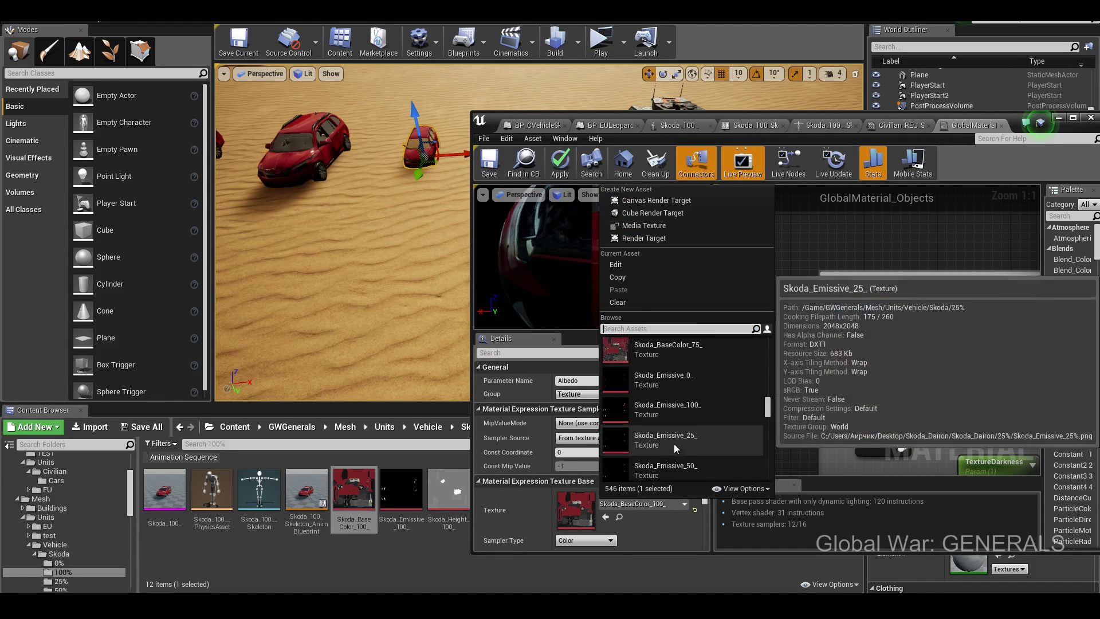
pyautogui.click(673, 446)
# - Try AICON-Green as the Albedo texture, then restore Skoda_BaseColor_100_
pyautogui.click(668, 504)
pyautogui.scroll(-1, 681, 421)
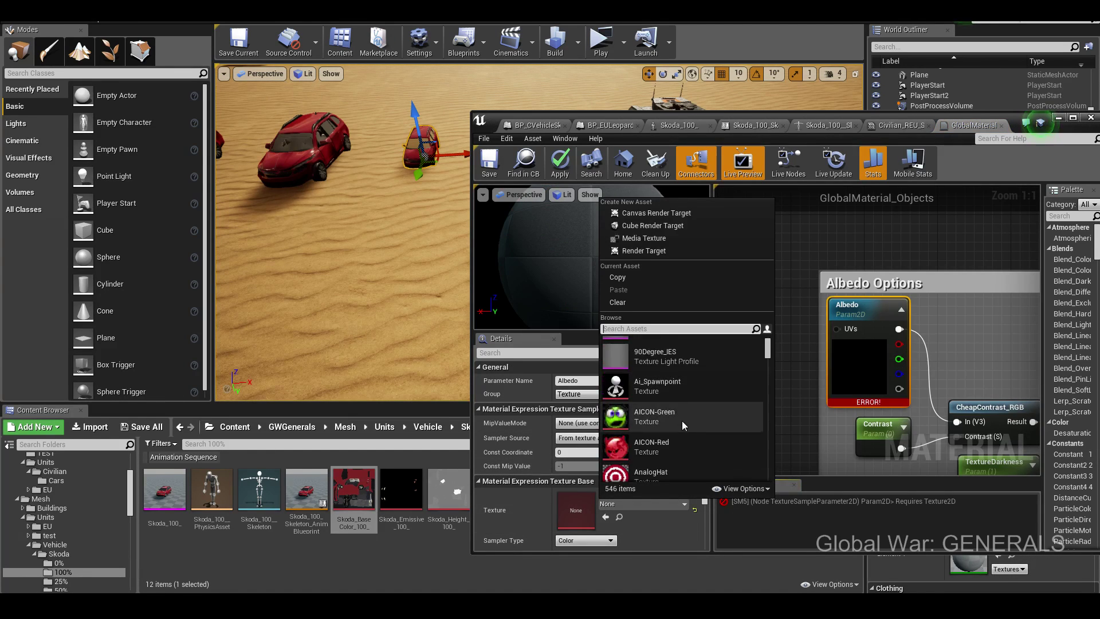
pyautogui.click(676, 421)
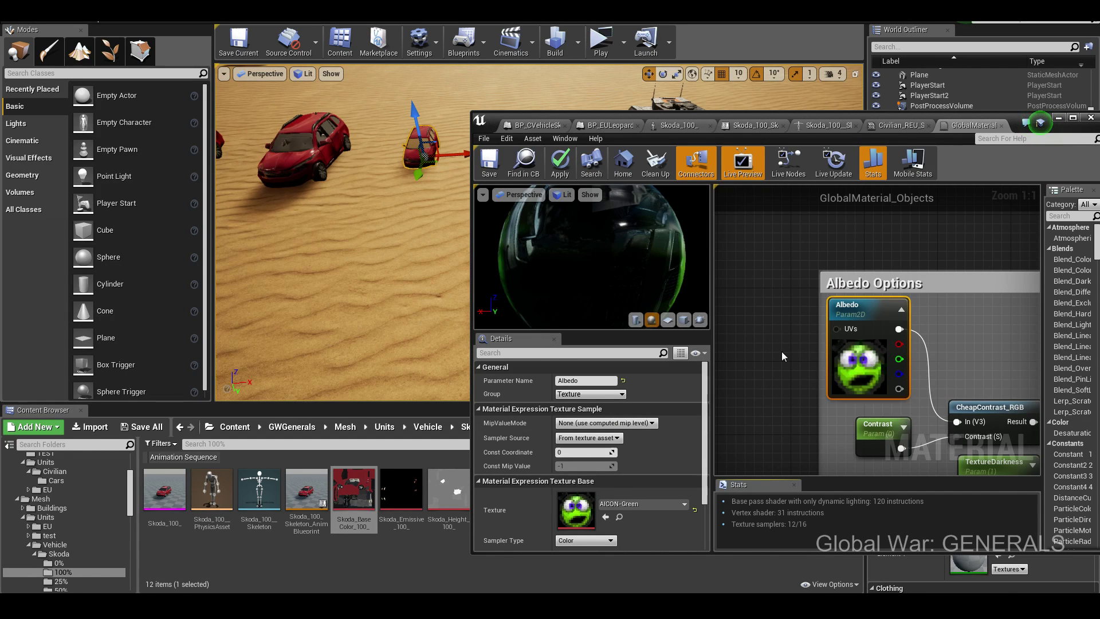
pyautogui.hotkey('ctrl', 'z')
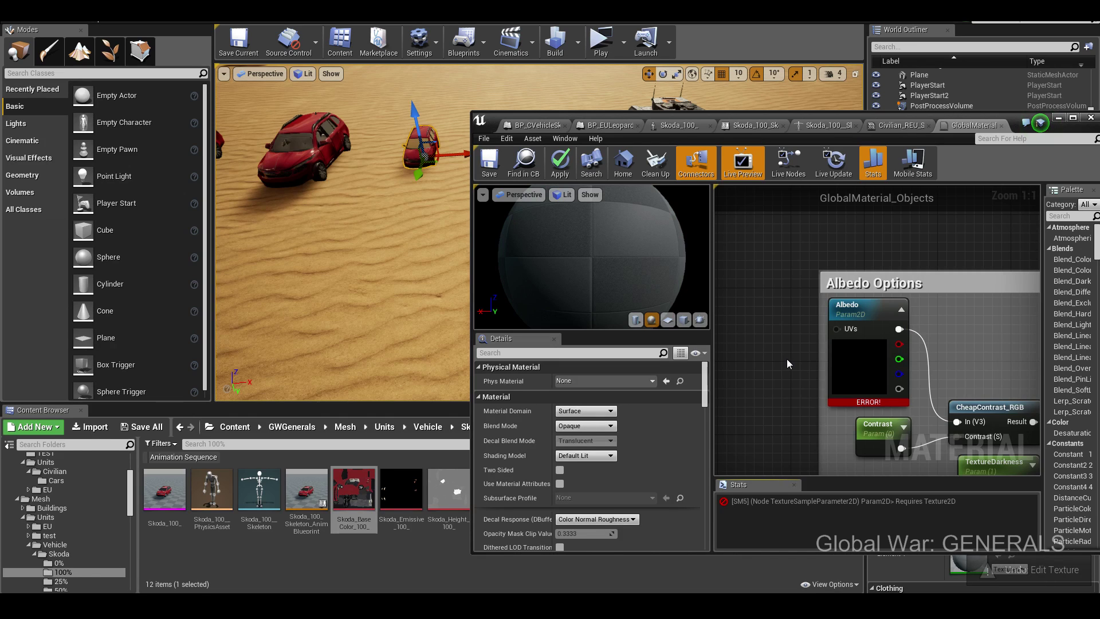
pyautogui.click(834, 363)
pyautogui.moveTo(354, 490); pyautogui.dragTo(586, 516)
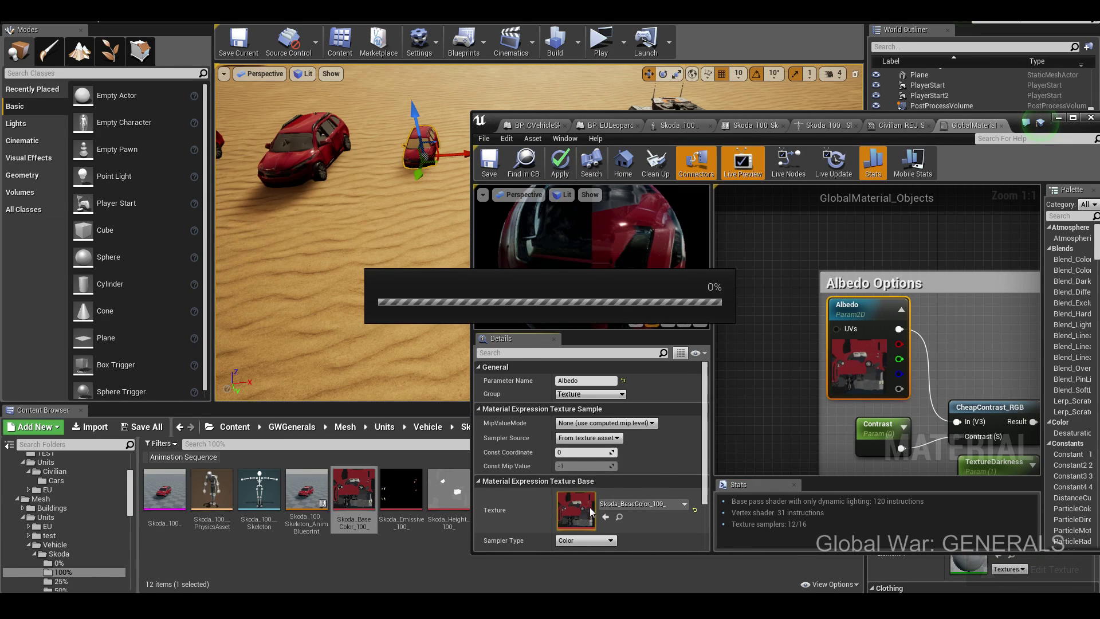
pyautogui.doubleClick(591, 511)
pyautogui.click(1073, 117)
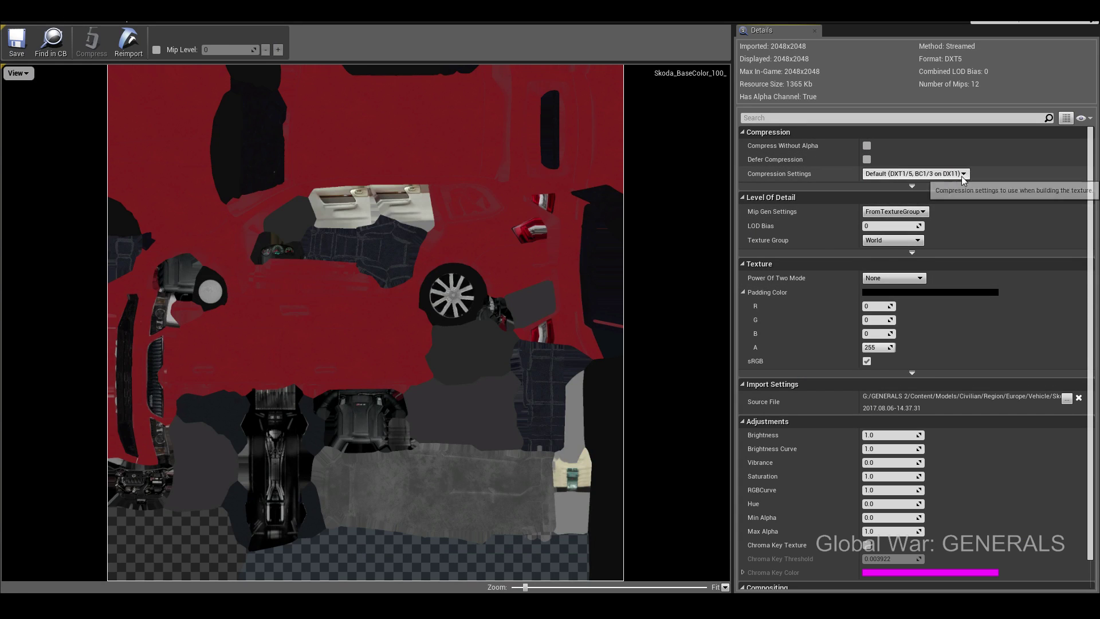
pyautogui.click(963, 174)
pyautogui.click(963, 173)
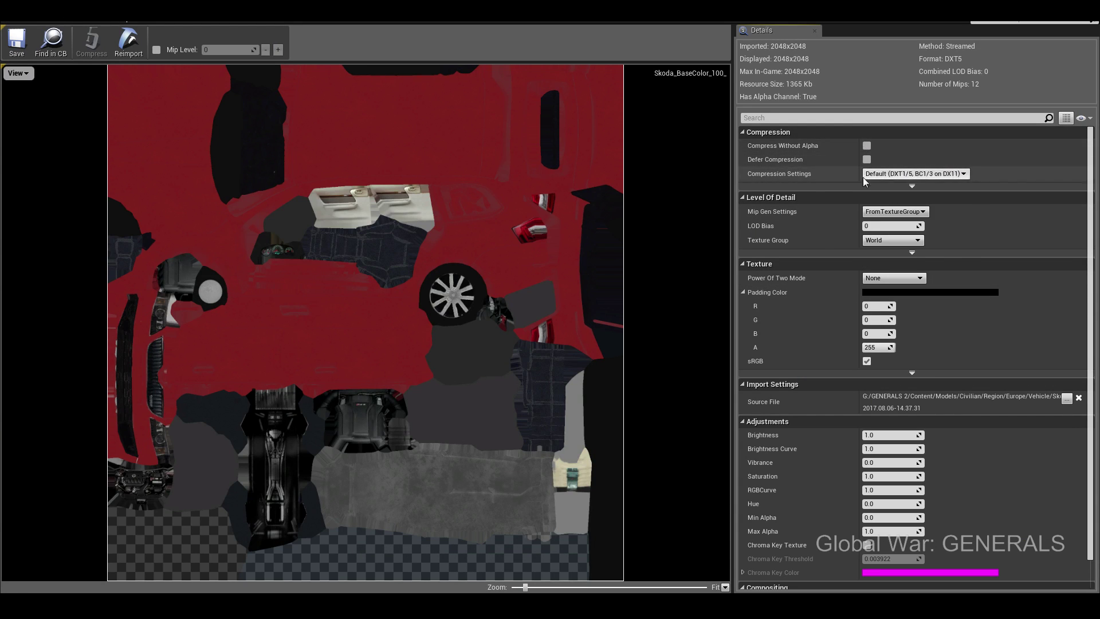
pyautogui.scroll(-2, 824, 267)
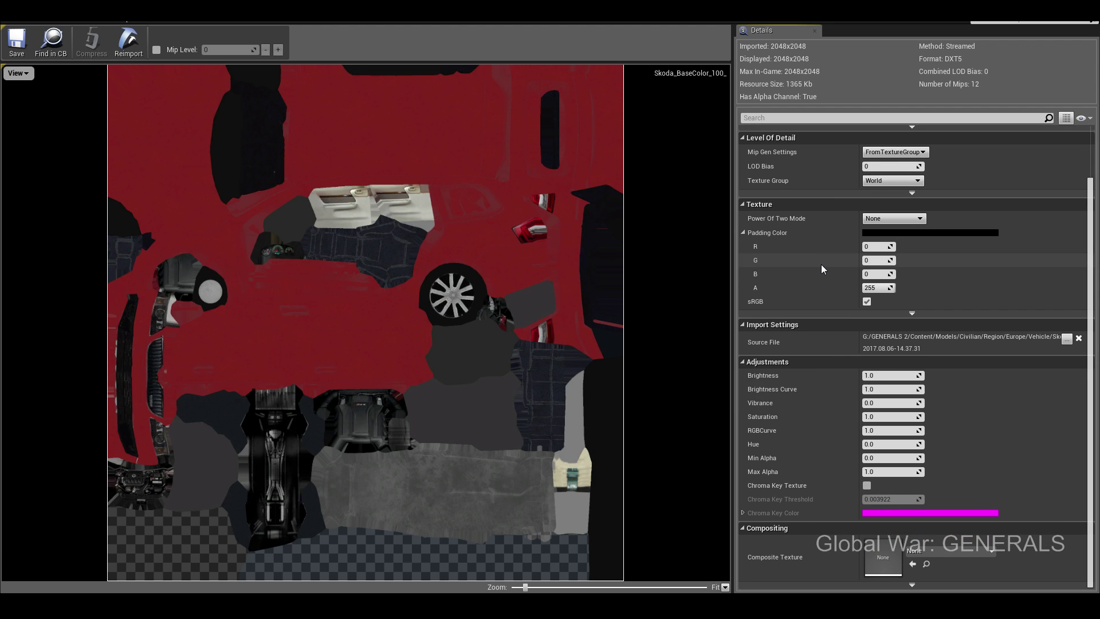
pyautogui.click(744, 232)
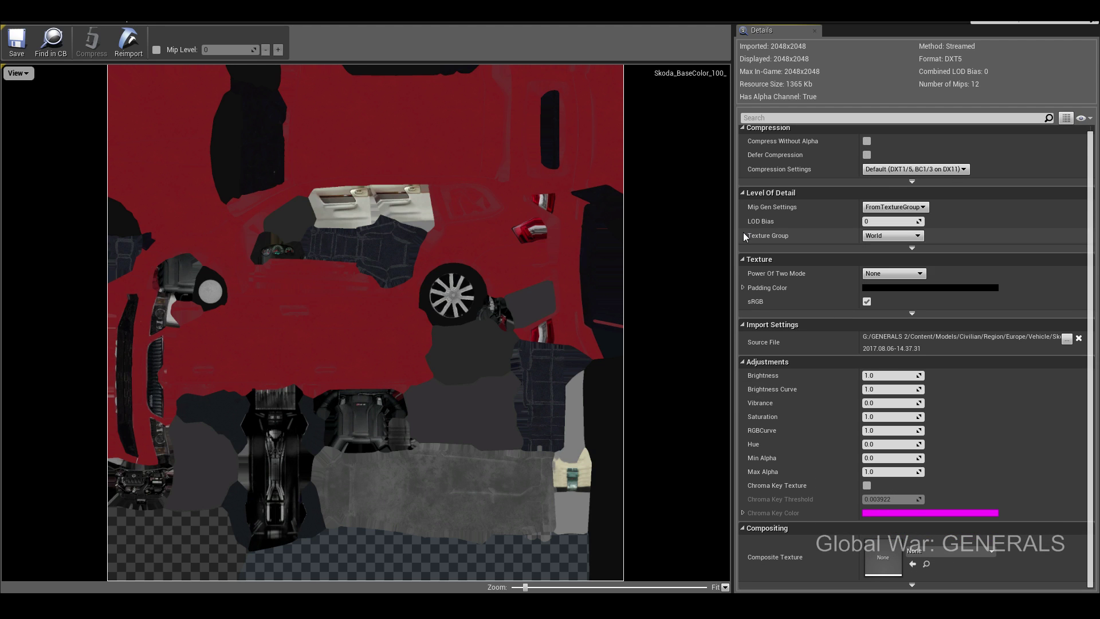
pyautogui.click(934, 313)
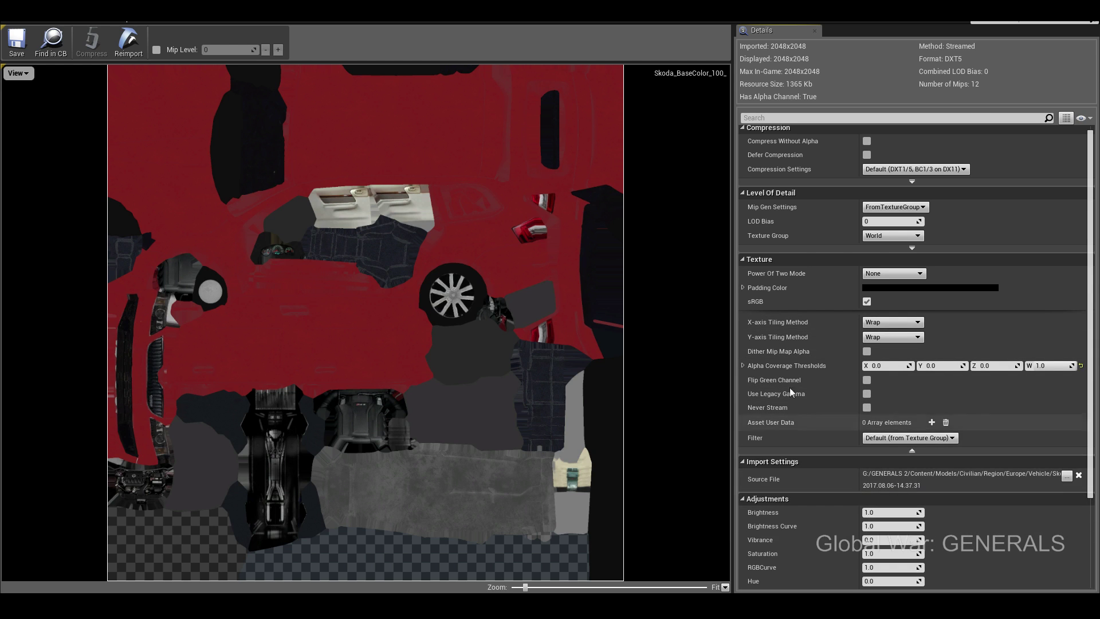
pyautogui.click(743, 365)
pyautogui.click(743, 365)
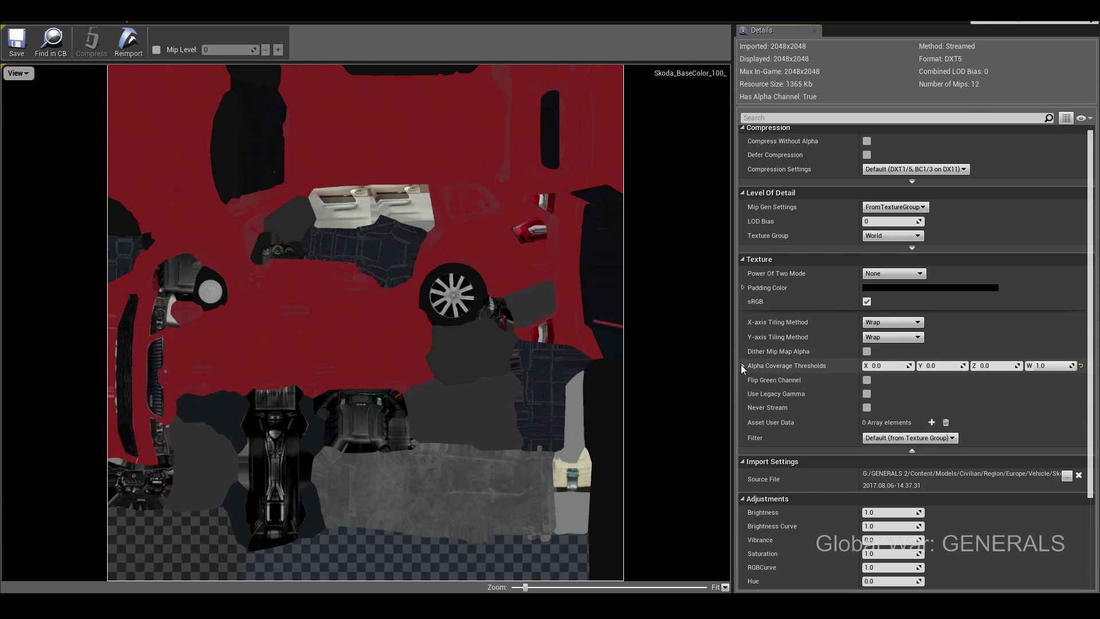
pyautogui.scroll(-3, 761, 442)
pyautogui.scroll(-1, 759, 452)
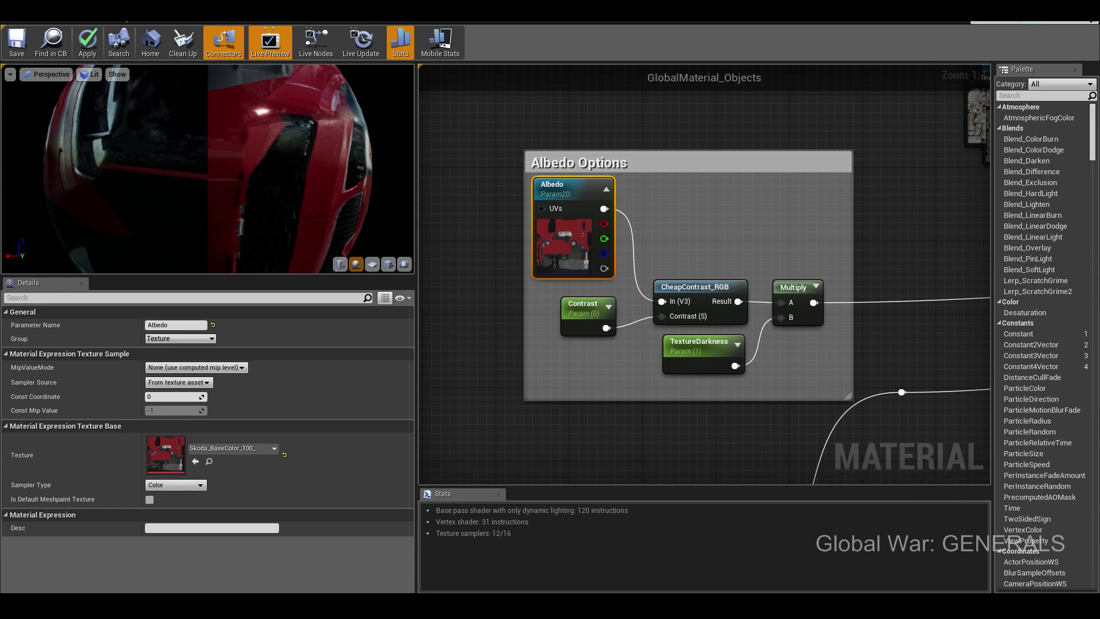
# - Clear the Albedo texture in GlobalMaterial_Objects, check the missing-texture error, and recompile the material
pyautogui.moveTo(928, 12); pyautogui.dragTo(785, 127)
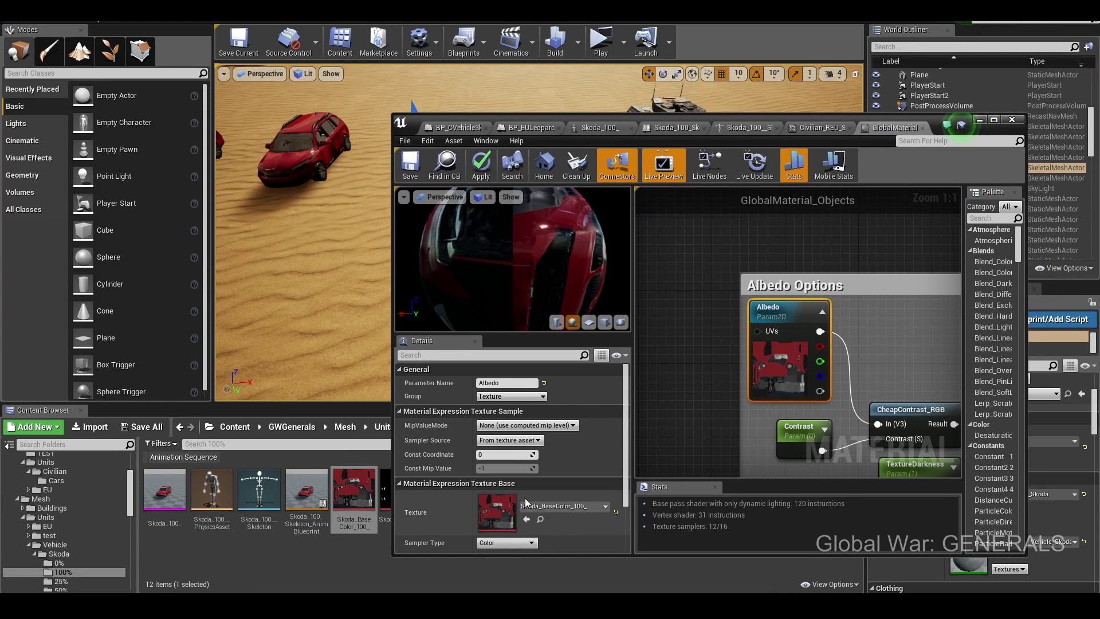
pyautogui.click(585, 506)
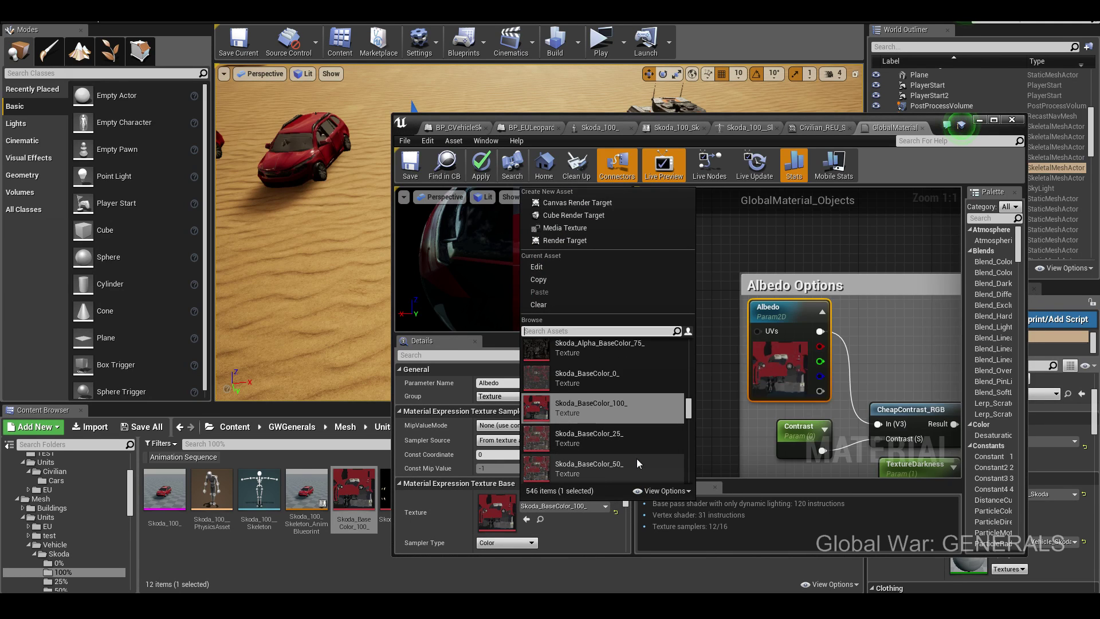
pyautogui.click(606, 467)
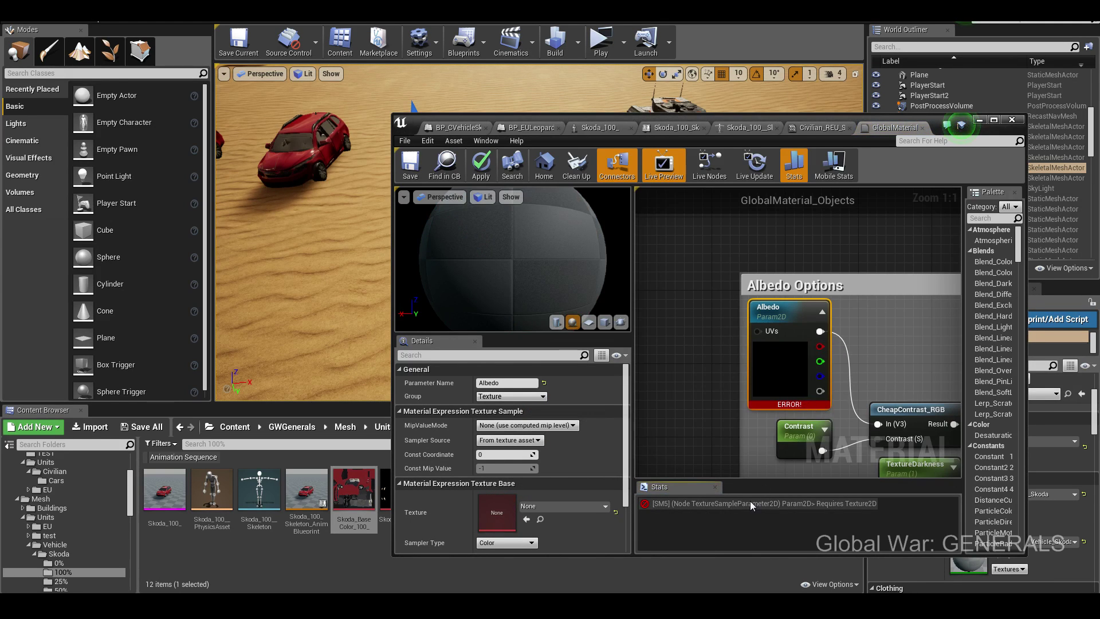
pyautogui.click(850, 504)
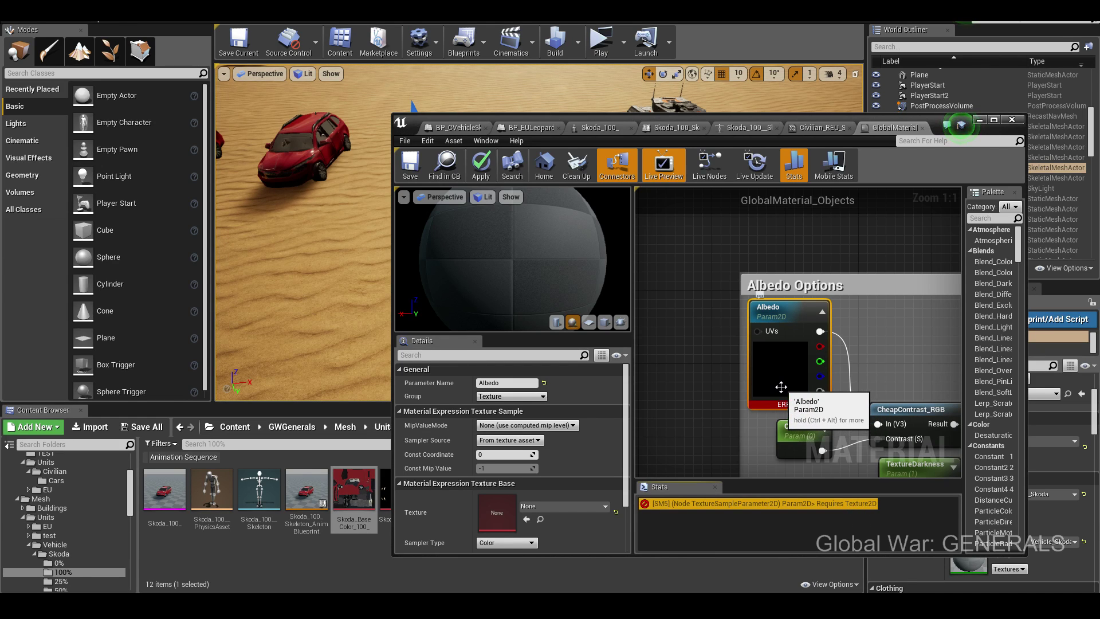
pyautogui.click(787, 416)
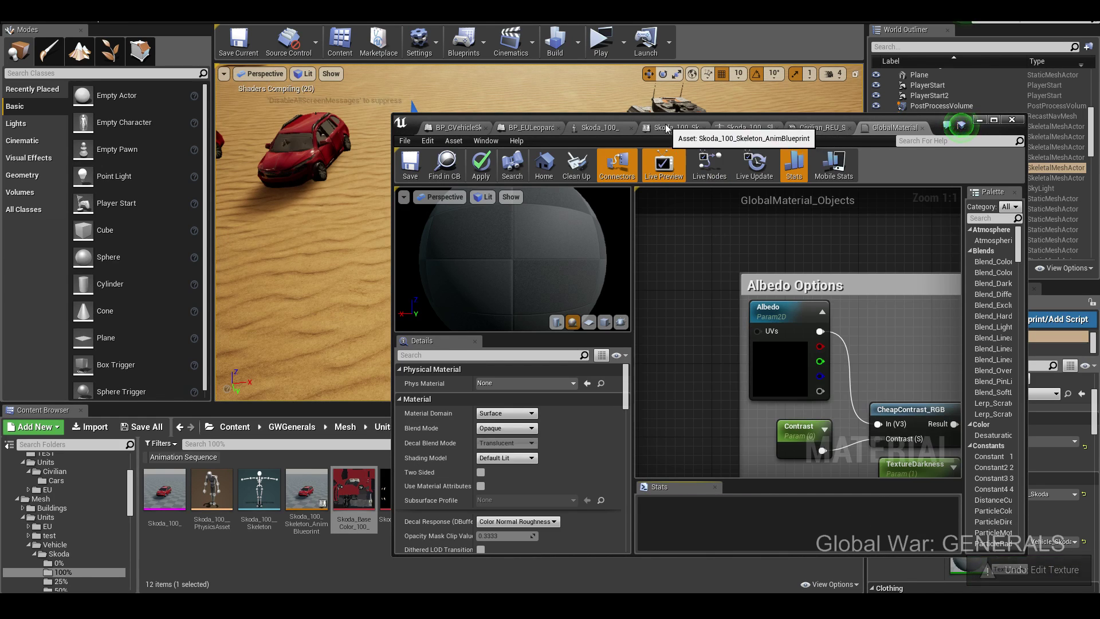
pyautogui.moveTo(542, 120); pyautogui.dragTo(701, 219)
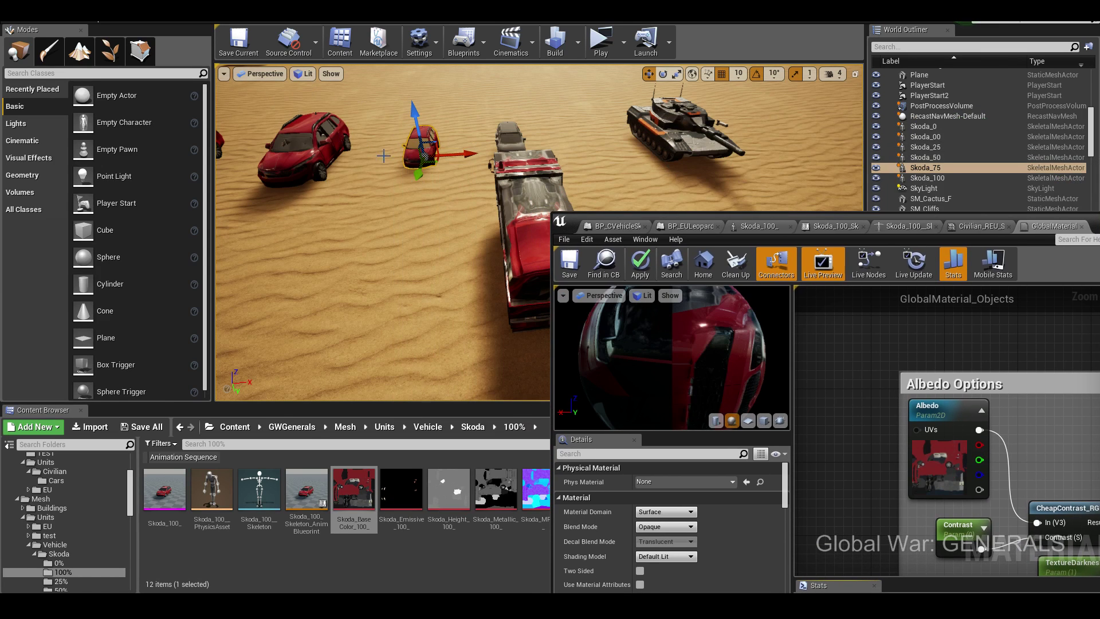
# - Close the material editor and test Skoda_100_ on the BP_CVehicleSkoda truck, reverting to SK_EUSupTruck
pyautogui.click(533, 220)
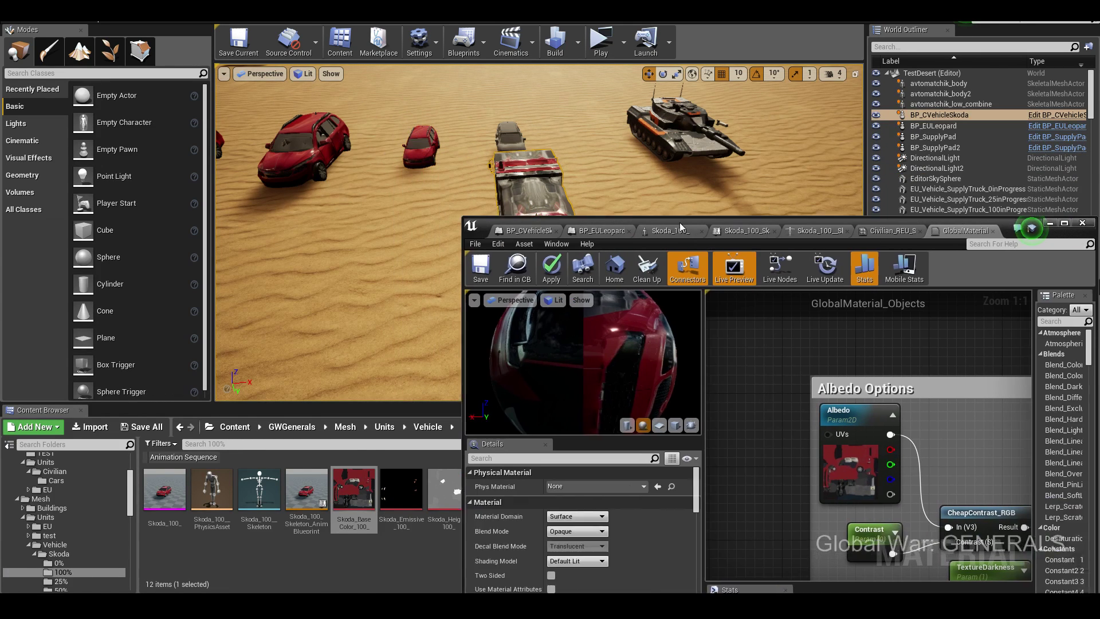
pyautogui.moveTo(768, 212); pyautogui.dragTo(533, 233)
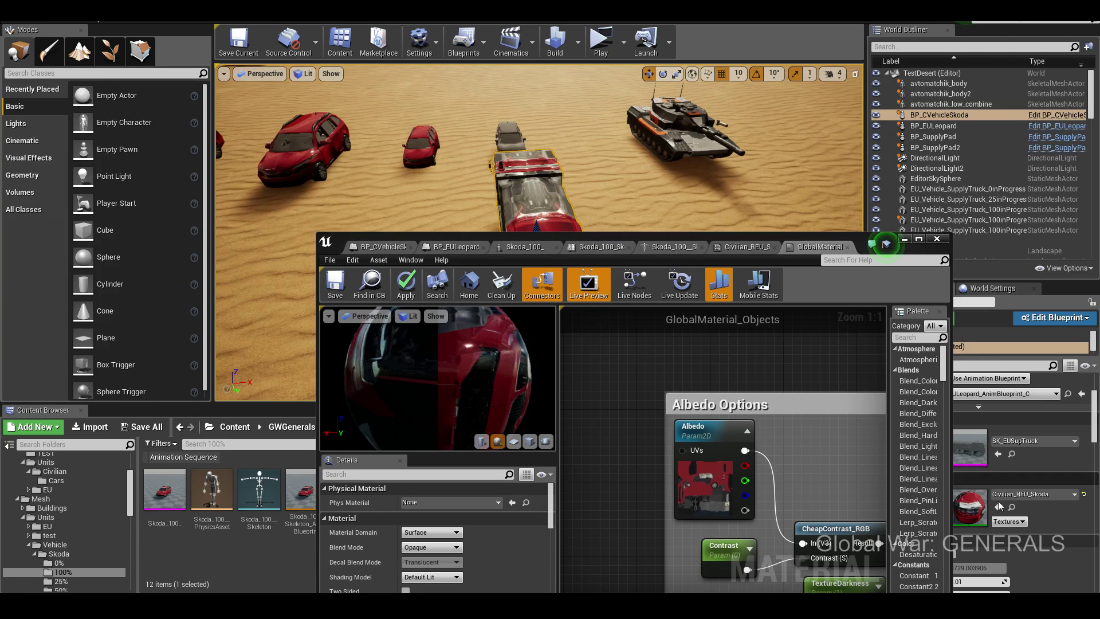
pyautogui.click(904, 239)
pyautogui.moveTo(165, 489)
pyautogui.mouseDown()
pyautogui.moveTo(979, 497)
pyautogui.moveTo(987, 456)
pyautogui.mouseUp()
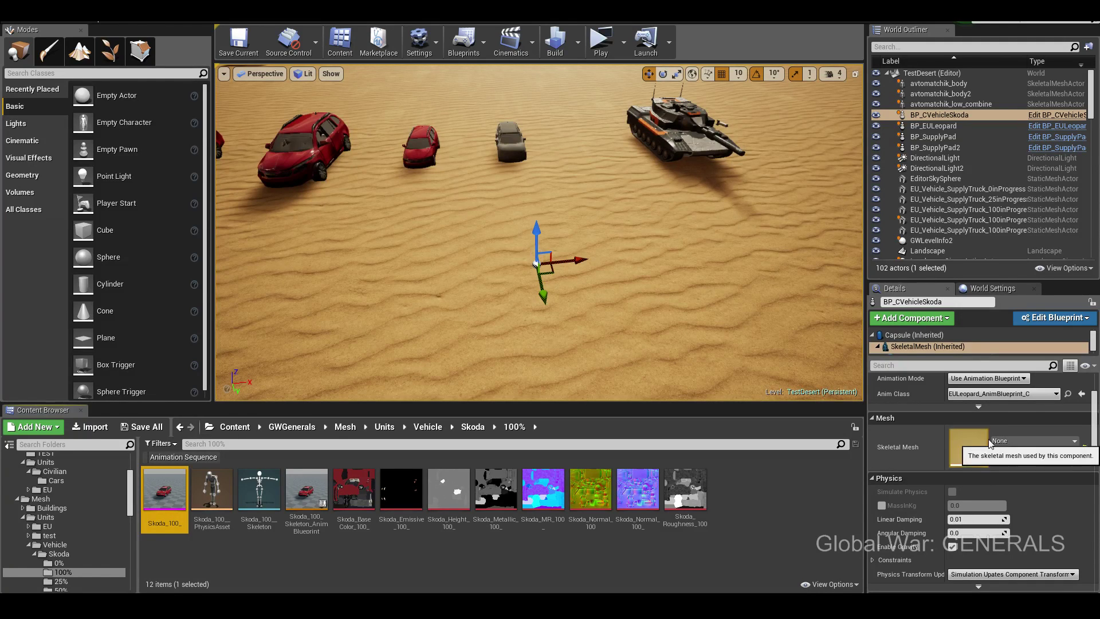
pyautogui.hotkey('ctrl', 'z')
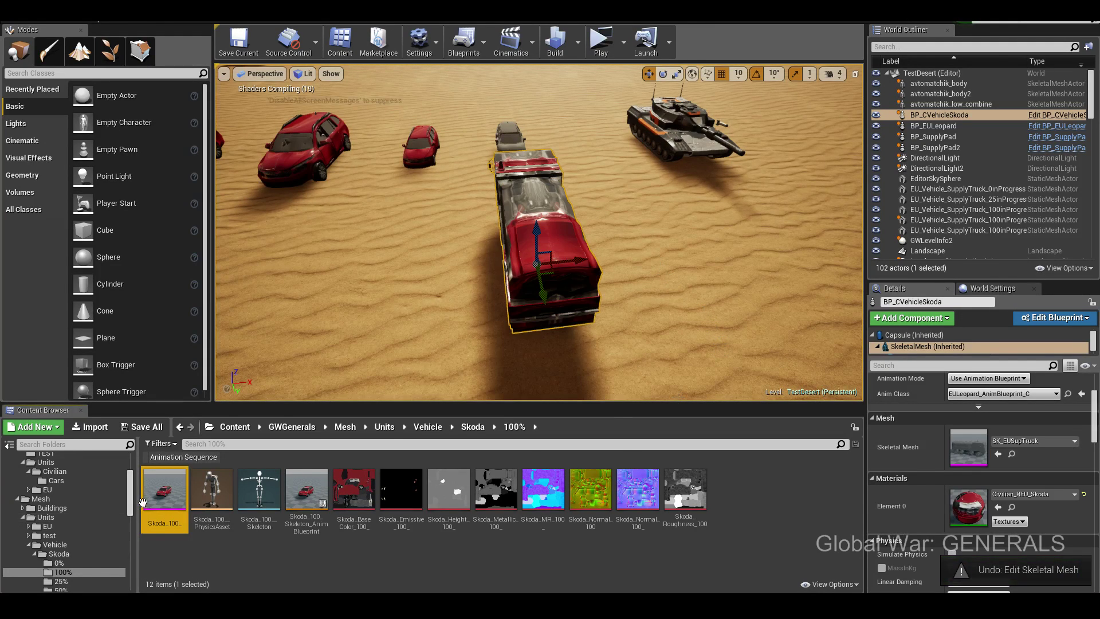
pyautogui.moveTo(142, 502); pyautogui.dragTo(968, 447)
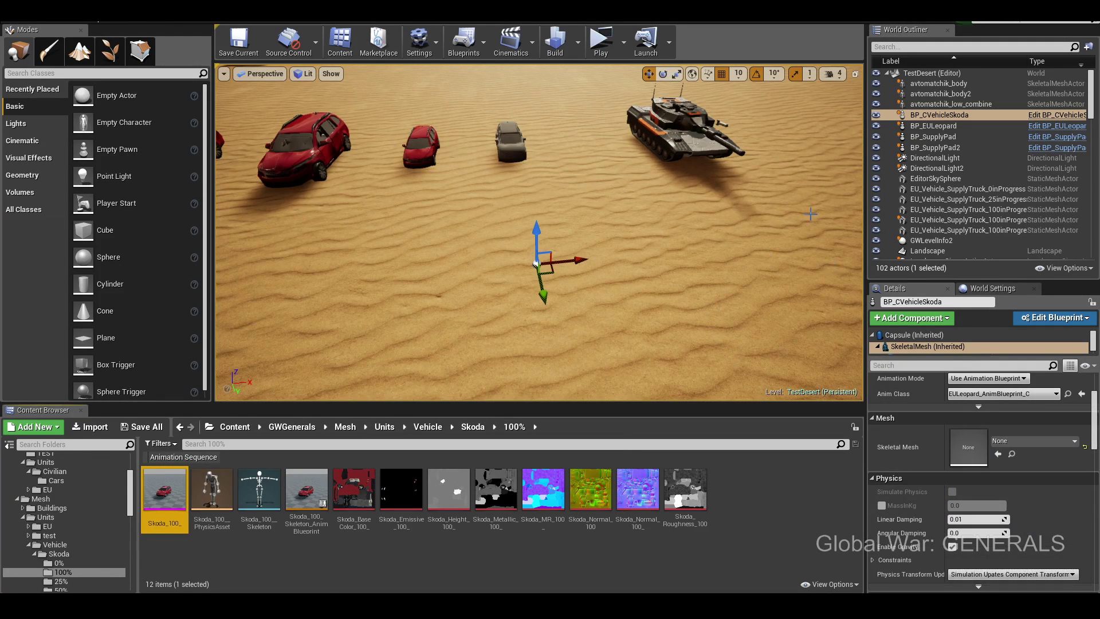
pyautogui.hotkey('ctrl', 'z')
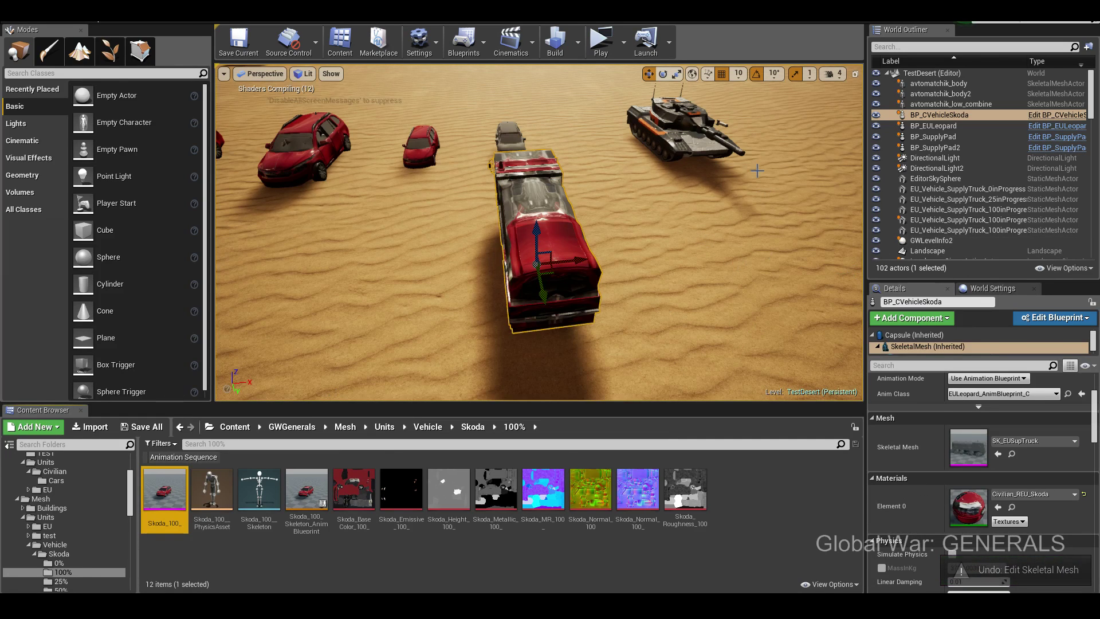
pyautogui.click(695, 146)
pyautogui.scroll(-2, 967, 485)
pyautogui.scroll(-2, 968, 485)
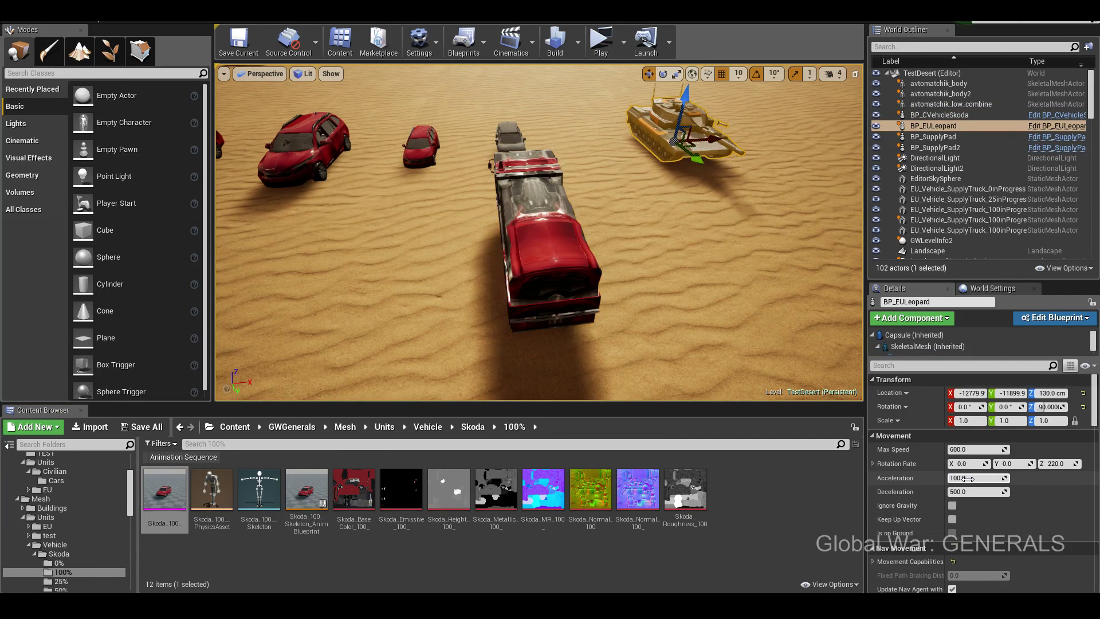
pyautogui.scroll(-2, 966, 481)
pyautogui.scroll(-2, 964, 476)
pyautogui.scroll(-2, 965, 477)
pyautogui.scroll(-2, 964, 476)
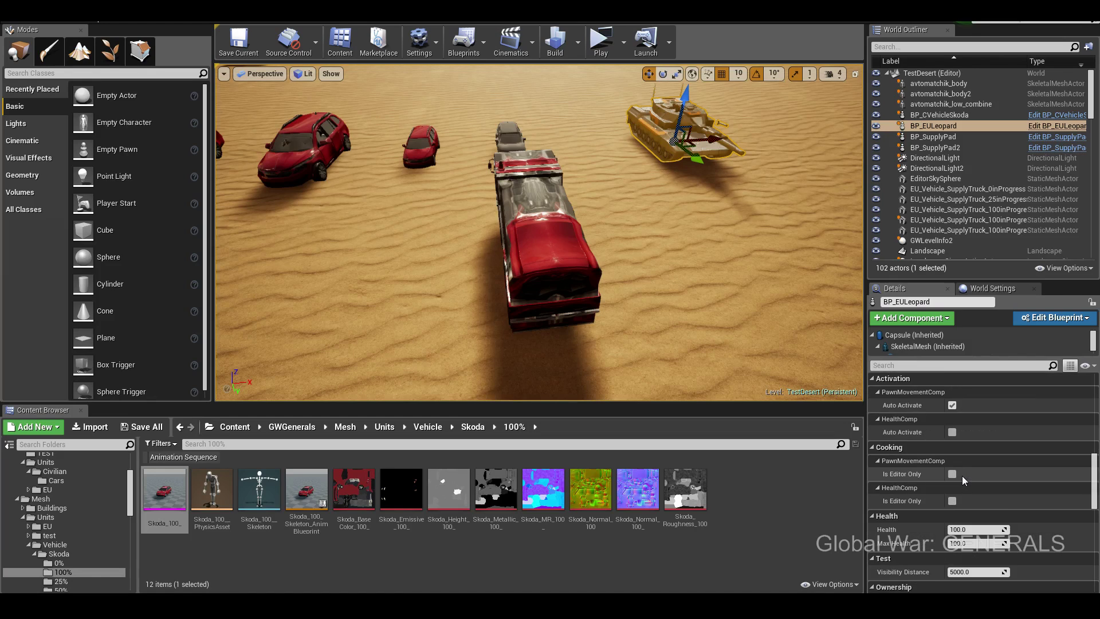
pyautogui.scroll(-2, 962, 475)
pyautogui.scroll(-2, 957, 474)
pyautogui.scroll(-2, 958, 474)
pyautogui.scroll(-2, 957, 473)
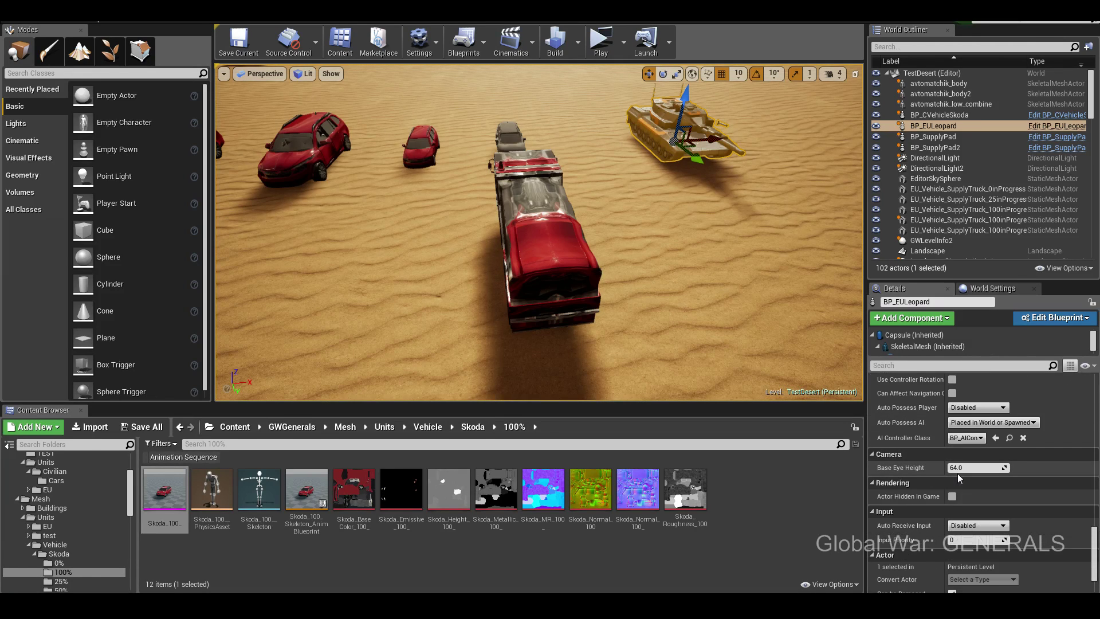
pyautogui.scroll(-2, 957, 473)
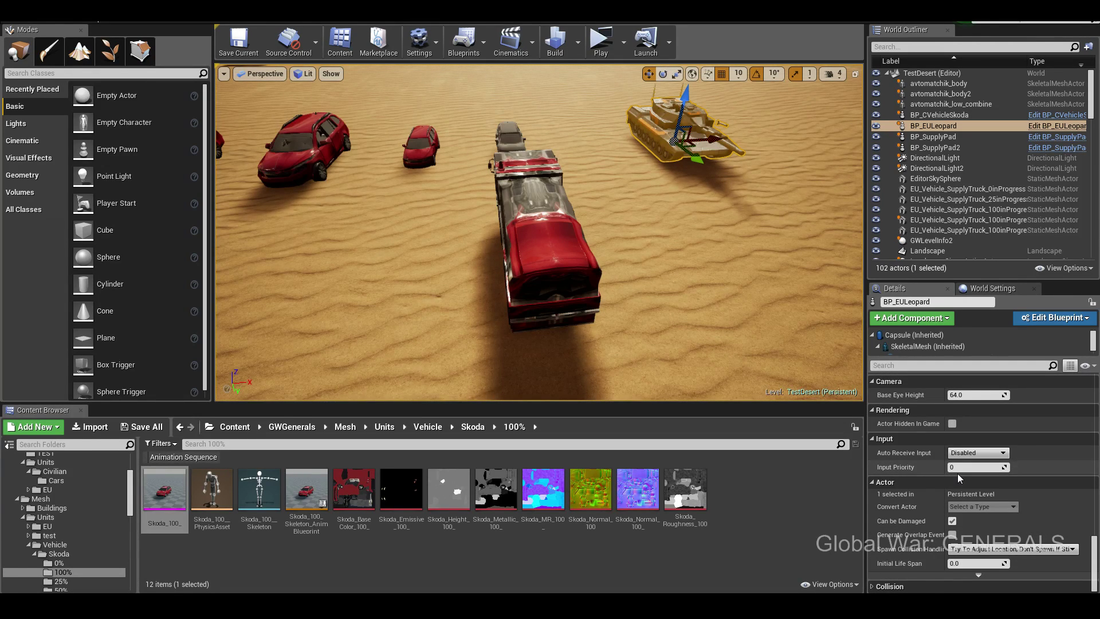
pyautogui.click(937, 347)
pyautogui.scroll(3, 910, 497)
pyautogui.scroll(3, 922, 524)
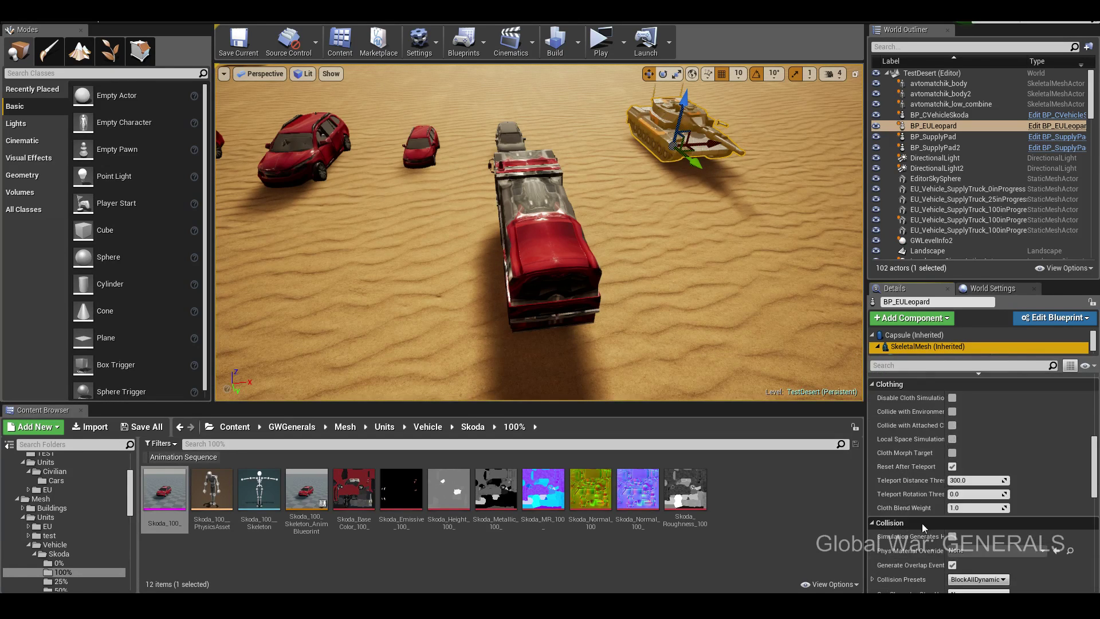
pyautogui.scroll(3, 927, 525)
pyautogui.scroll(3, 917, 521)
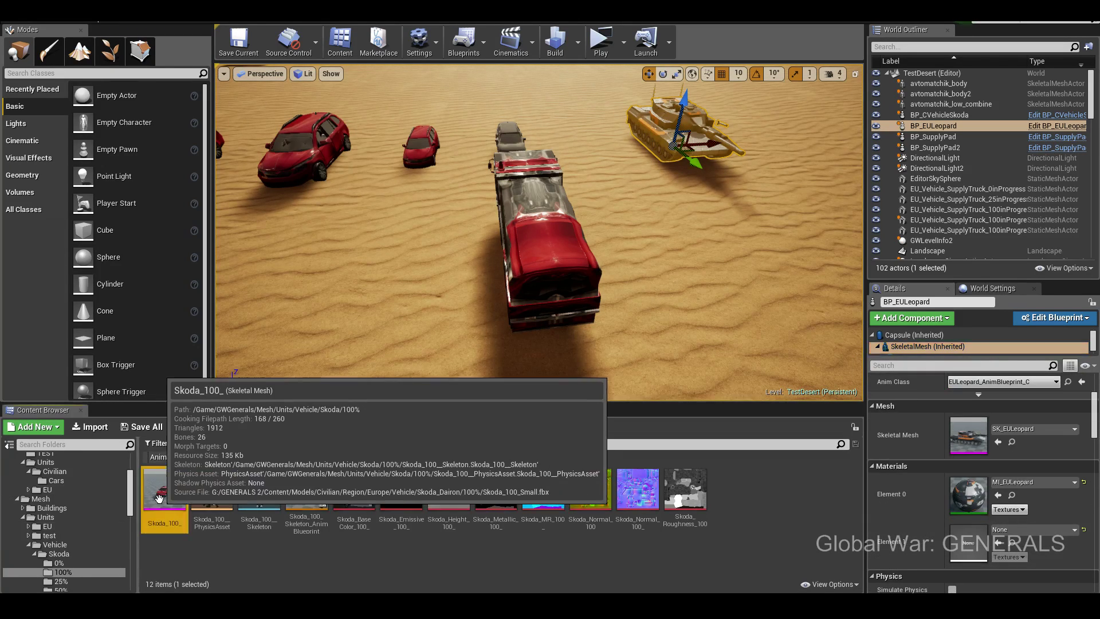
pyautogui.moveTo(165, 492); pyautogui.dragTo(964, 442)
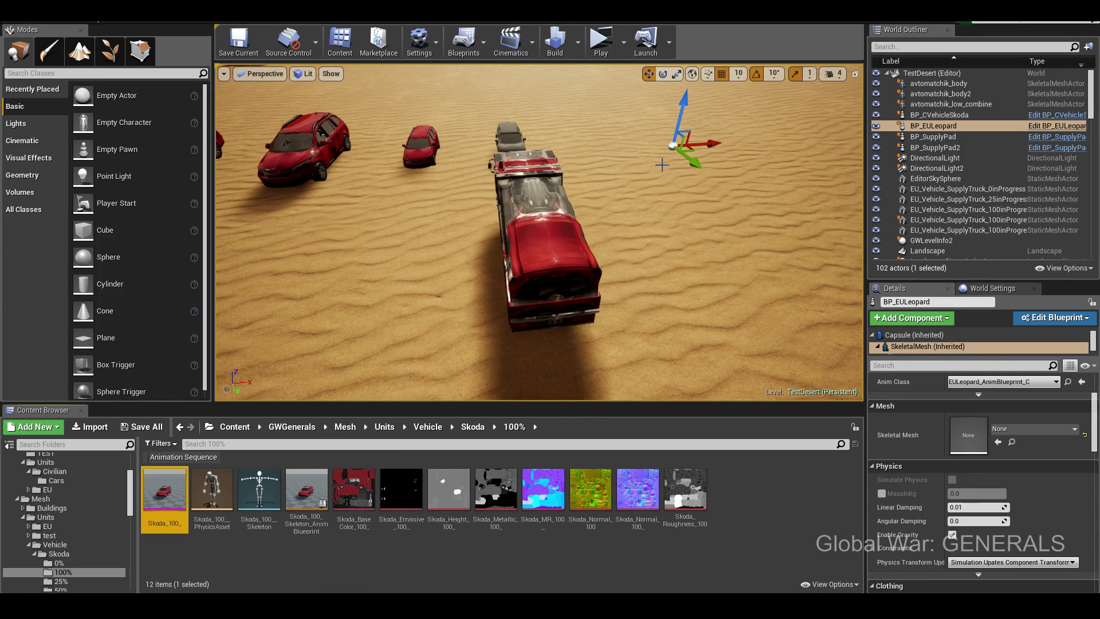
pyautogui.hotkey('ctrl', 'z')
pyautogui.click(514, 136)
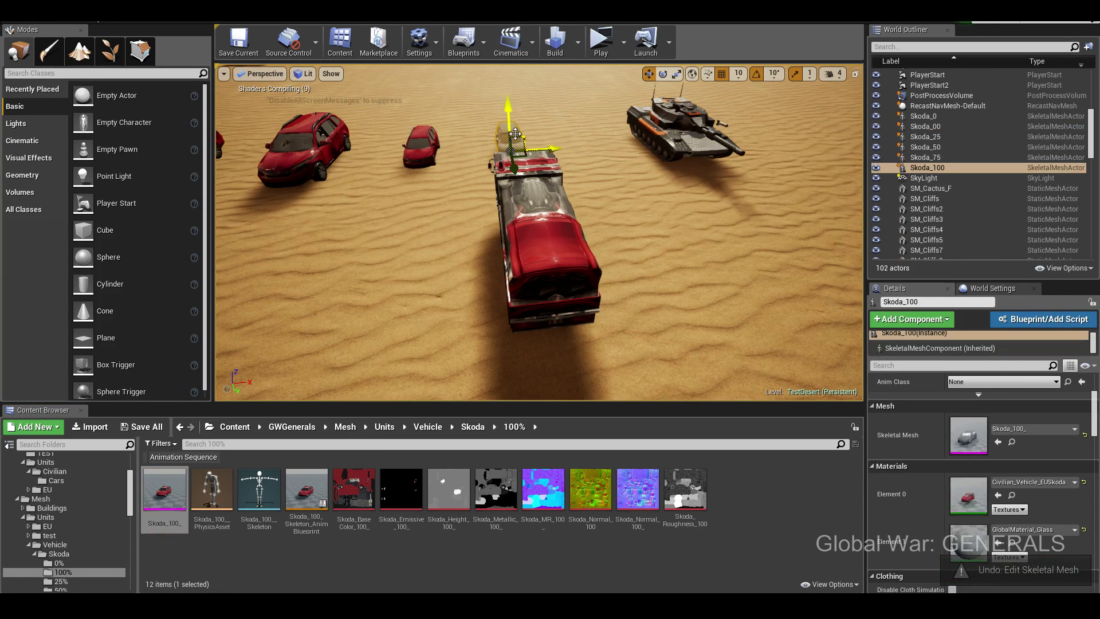
pyautogui.moveTo(164, 493)
pyautogui.mouseDown()
pyautogui.moveTo(962, 446)
pyautogui.moveTo(972, 435)
pyautogui.mouseUp()
pyautogui.hotkey('ctrl', 'z')
pyautogui.click(420, 143)
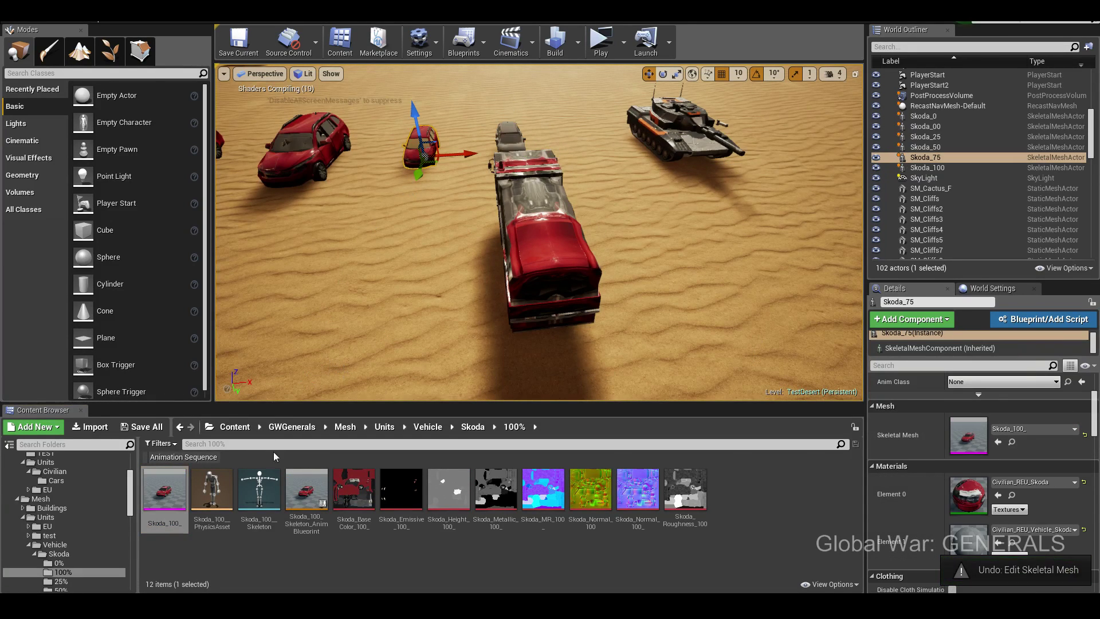
pyautogui.moveTo(164, 489); pyautogui.dragTo(970, 430)
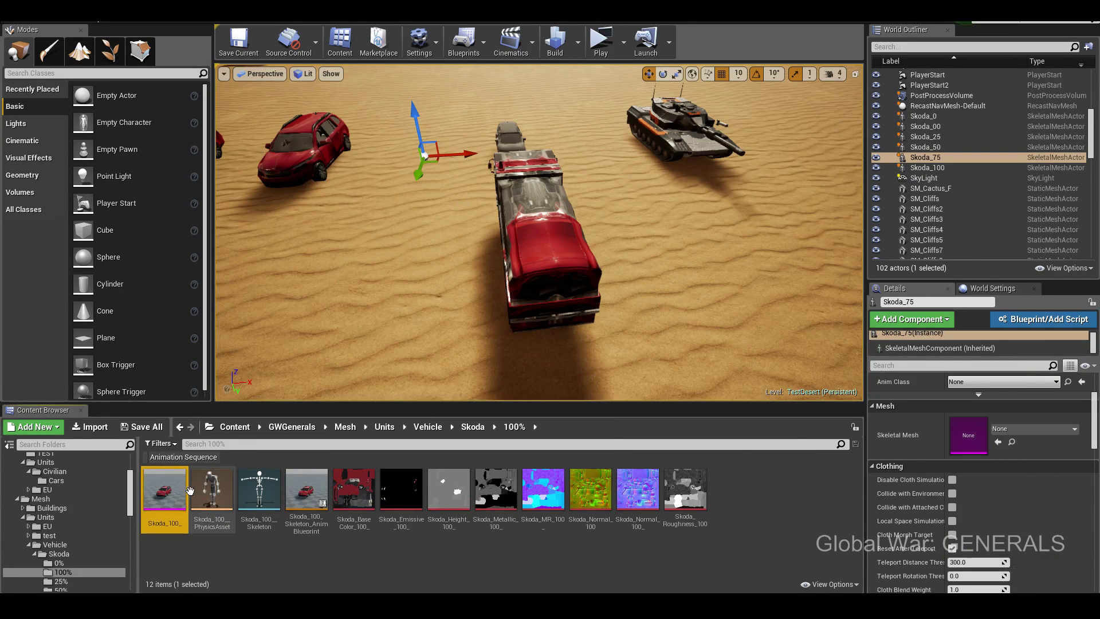
pyautogui.hotkey('ctrl', 'z')
pyautogui.moveTo(165, 492); pyautogui.dragTo(384, 241)
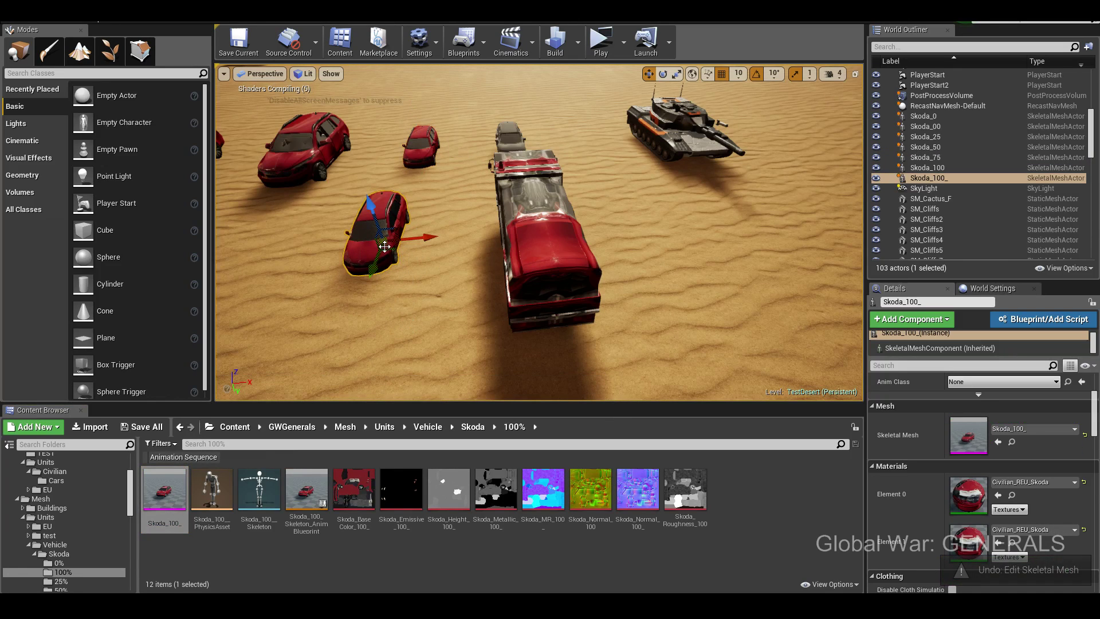
pyautogui.hotkey('ctrl', 'z')
pyautogui.moveTo(164, 492); pyautogui.dragTo(970, 432)
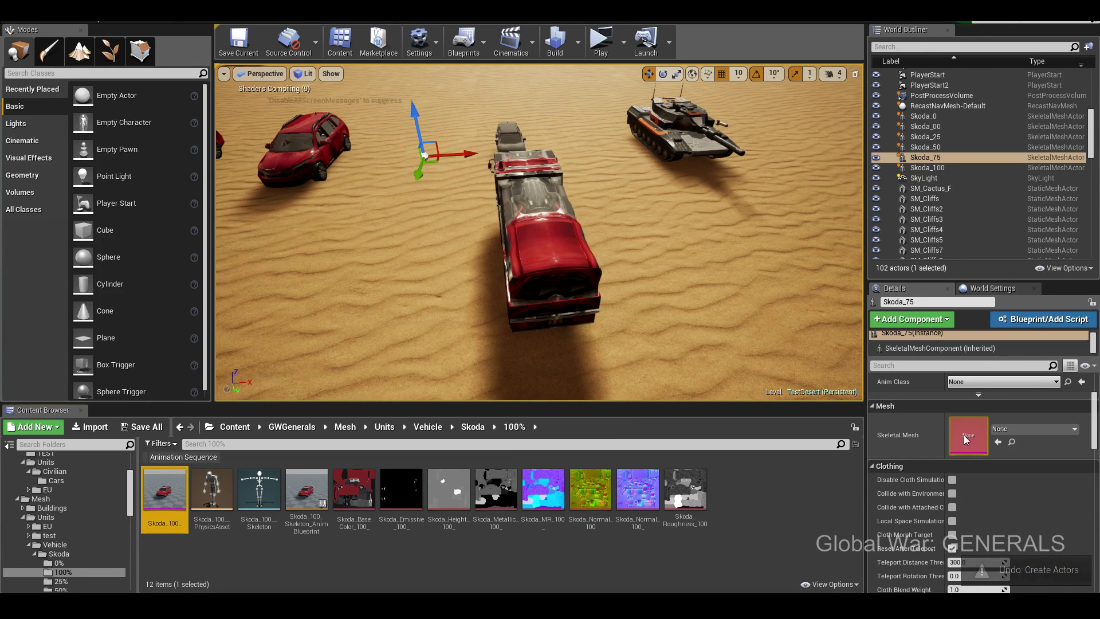
pyautogui.hotkey('ctrl', 'z')
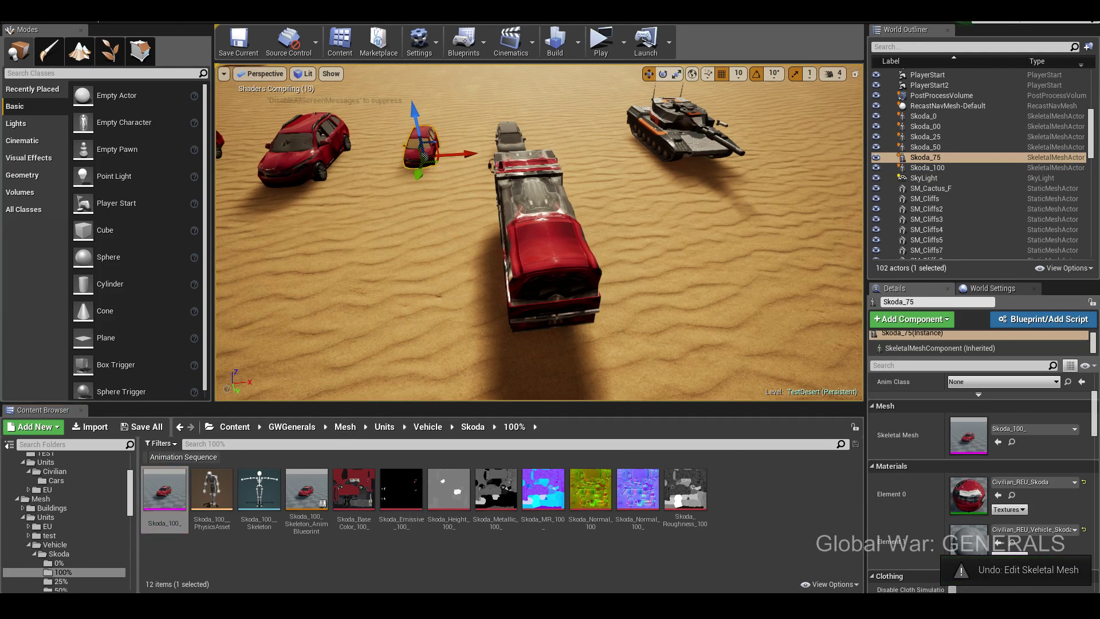